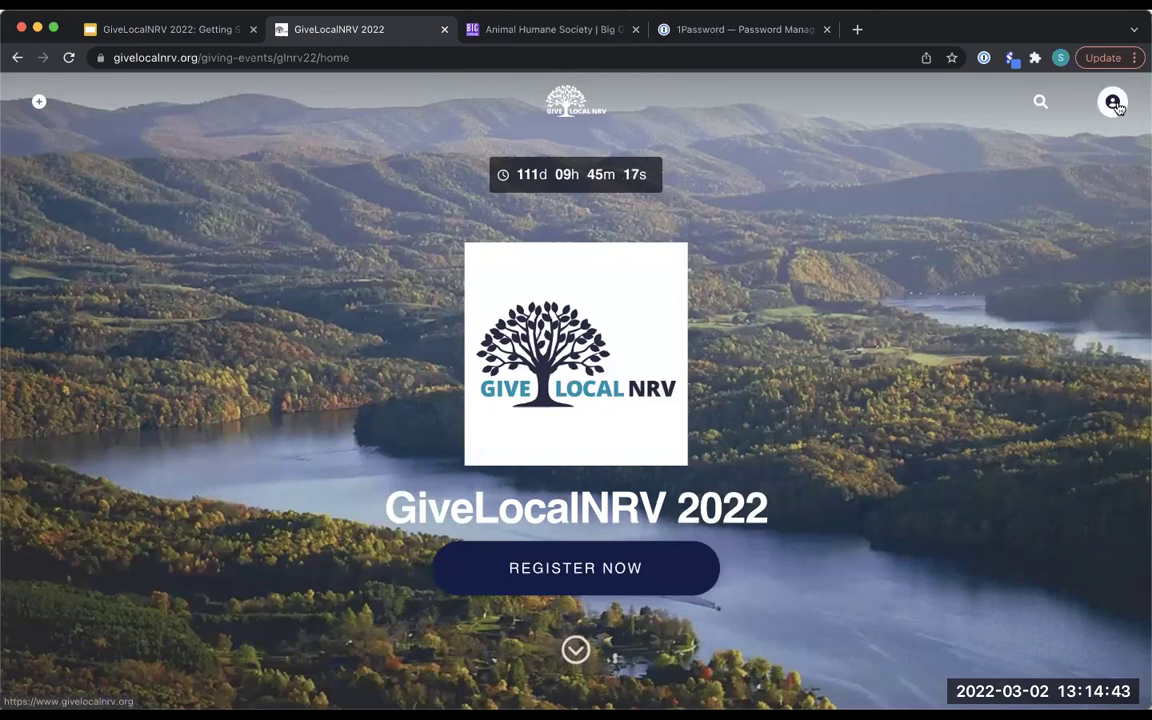
Step: Open the GiveLocalNRV login page, and switch to the Animal Humane Society organization page, dismissing its introductory tour
left_click(1113, 103)
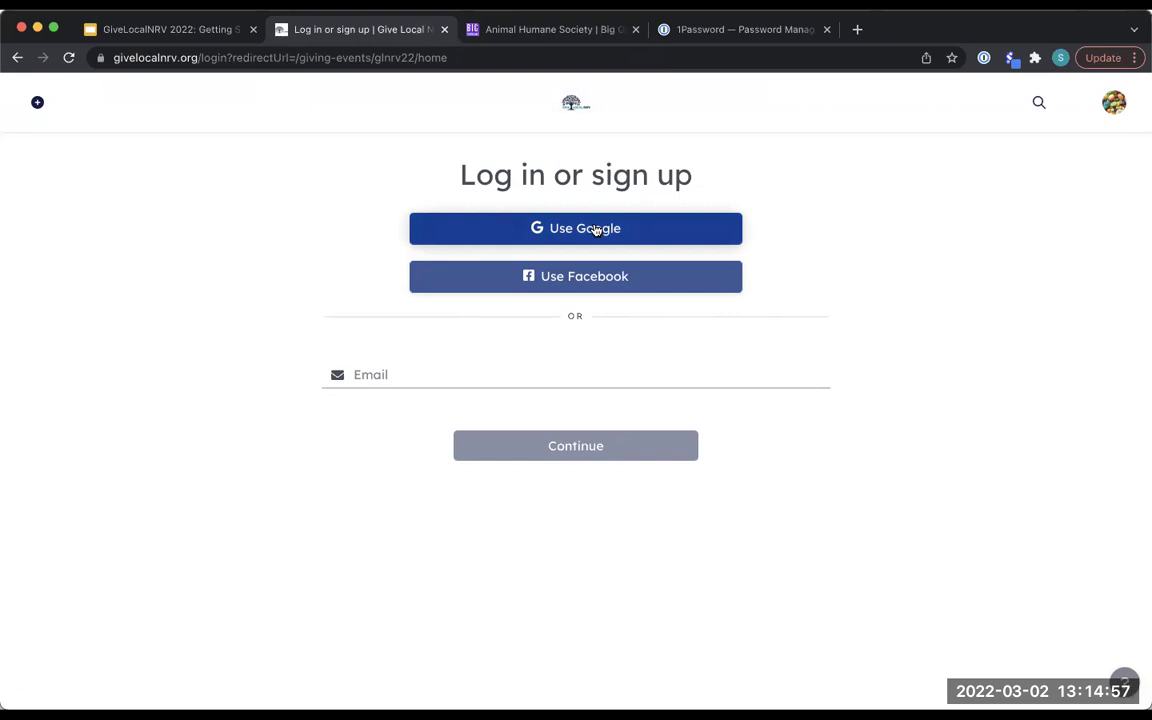
left_click(553, 30)
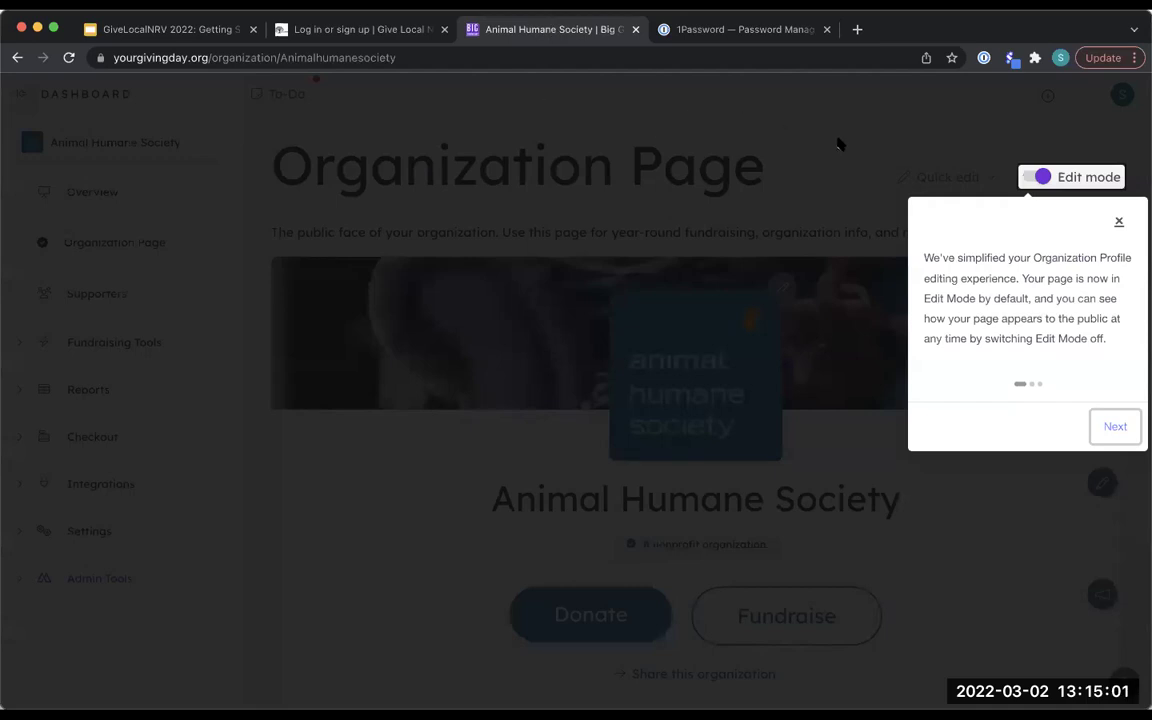
left_click(1122, 224)
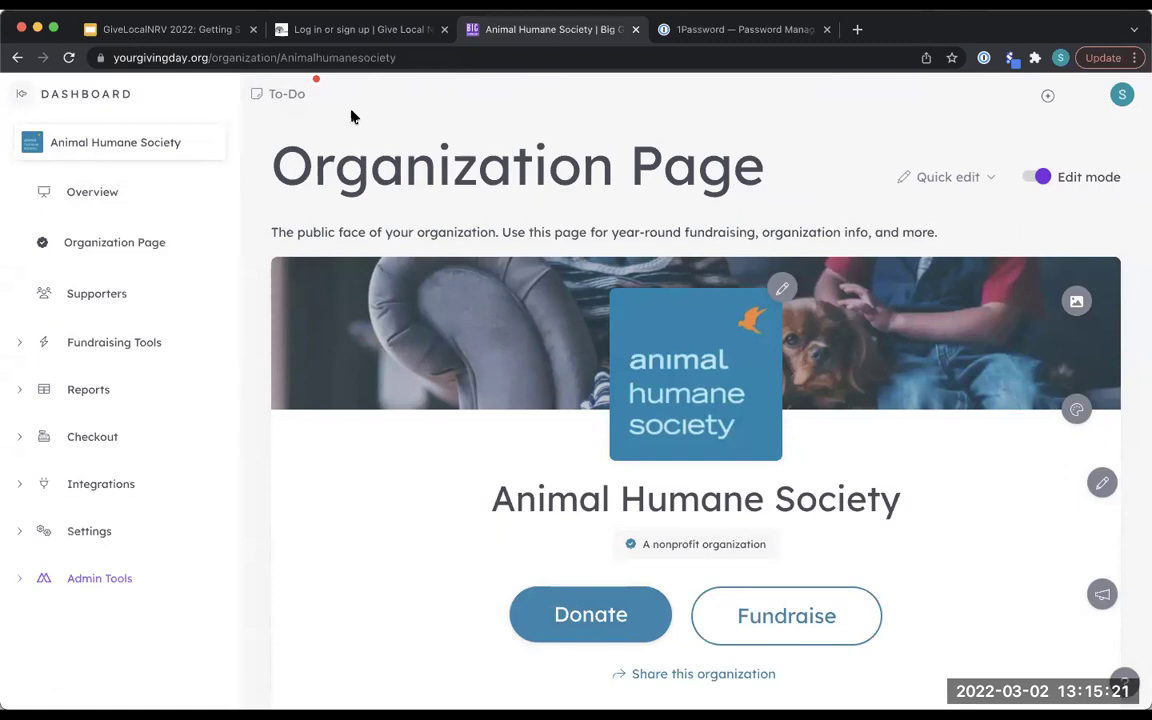
Step: Open the organization's Overview page, dismiss the dashboard tour and check the to-do list
left_click(73, 190)
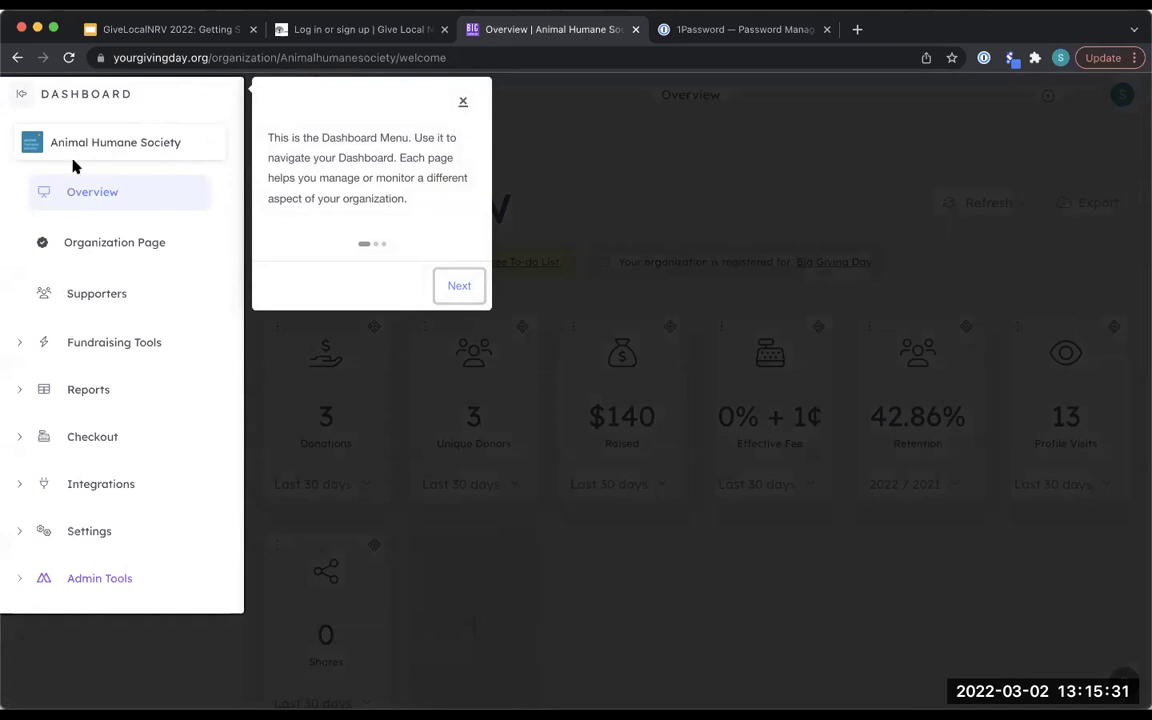
left_click(463, 105)
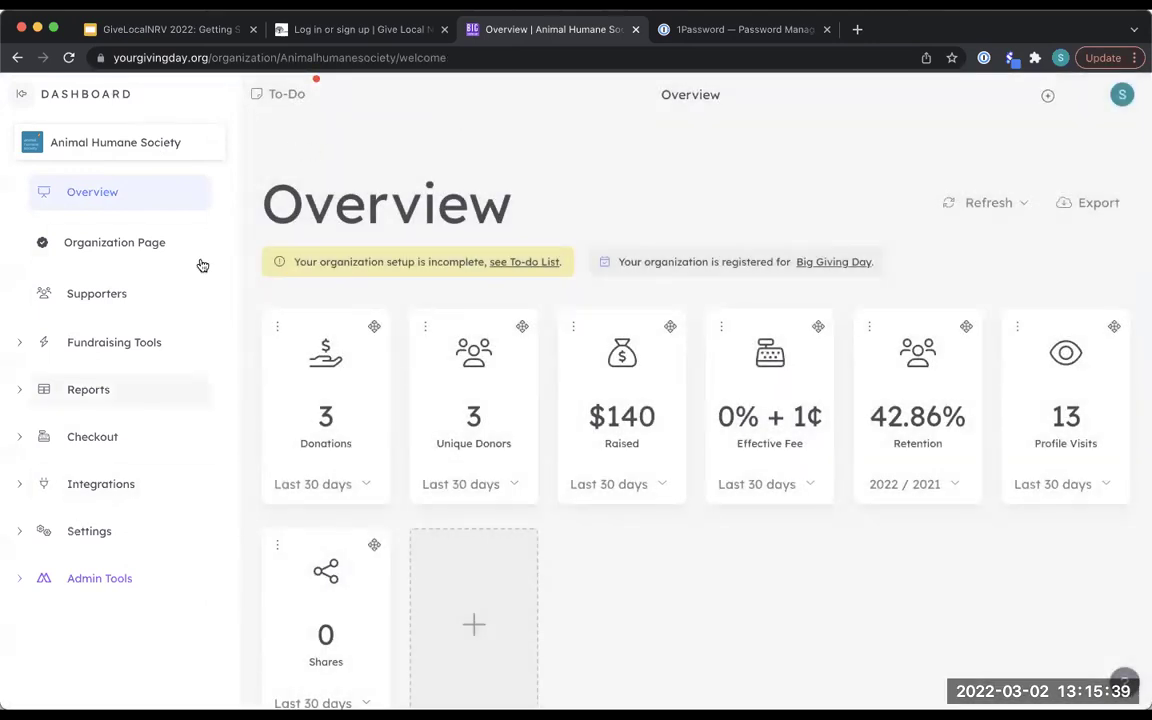
left_click(278, 100)
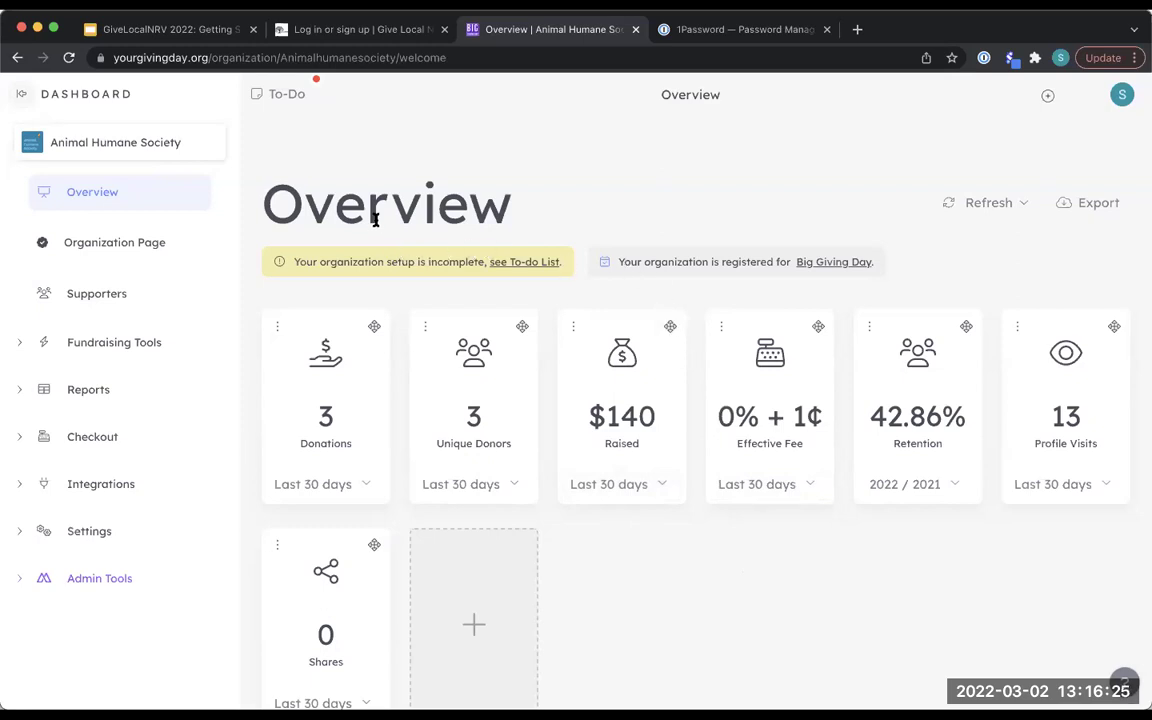
Step: Return to the Organization Page and dismiss the tour about the simplified profile editing experience
left_click(114, 242)
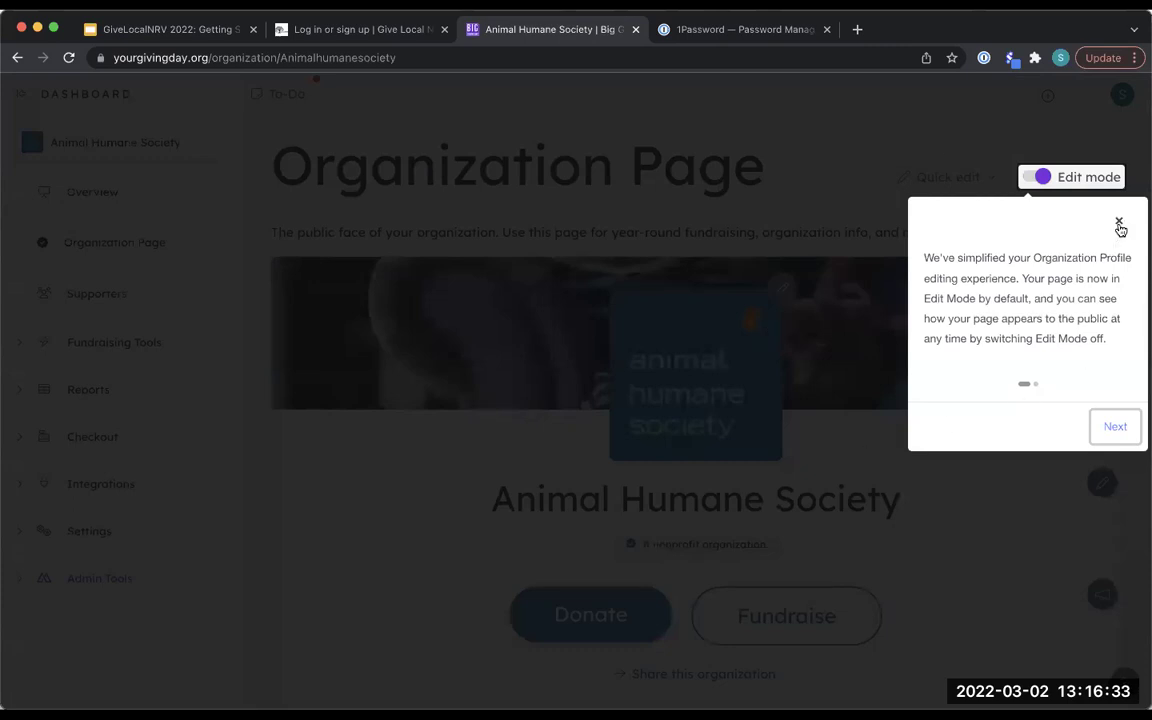
left_click(1120, 224)
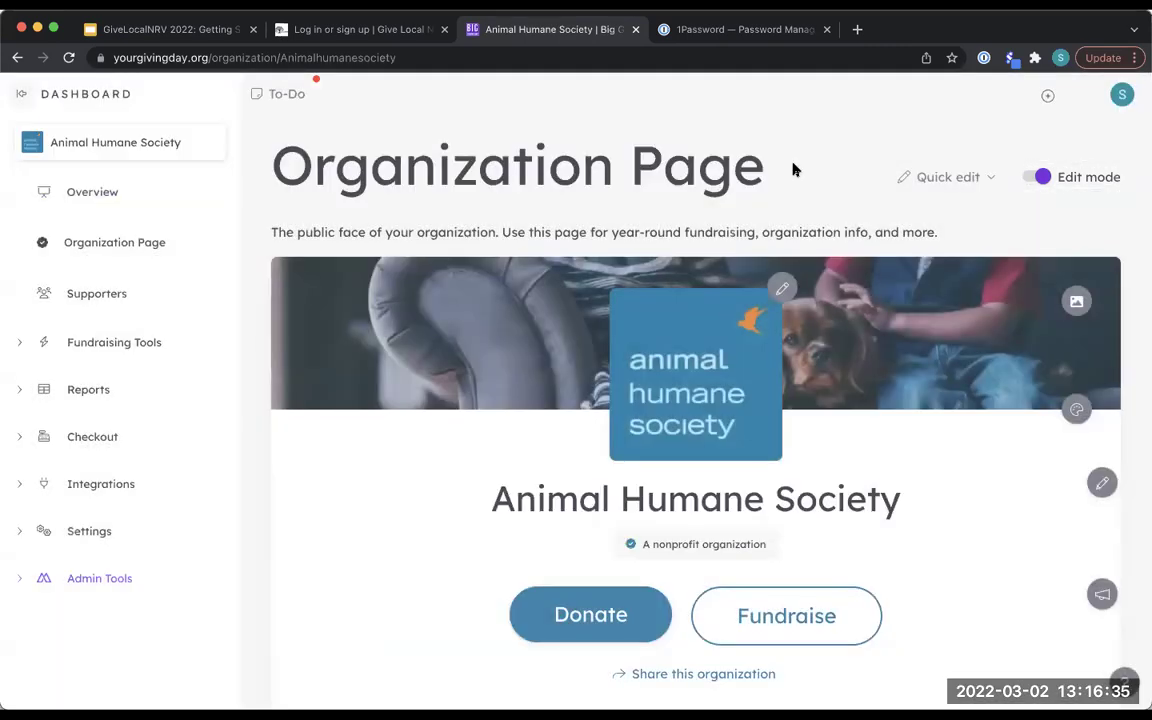
scroll(789, 234, "down", 1)
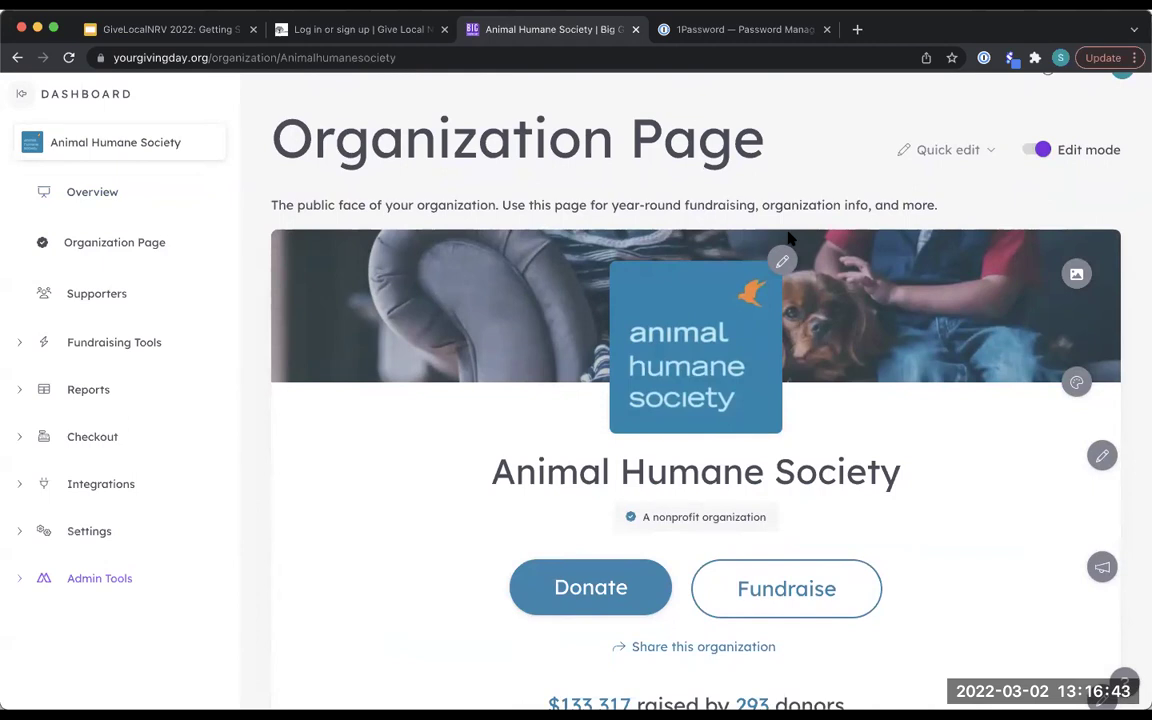
Step: Turn edit mode off to preview the organization page as the public sees it, and turn it back on
left_click(1036, 150)
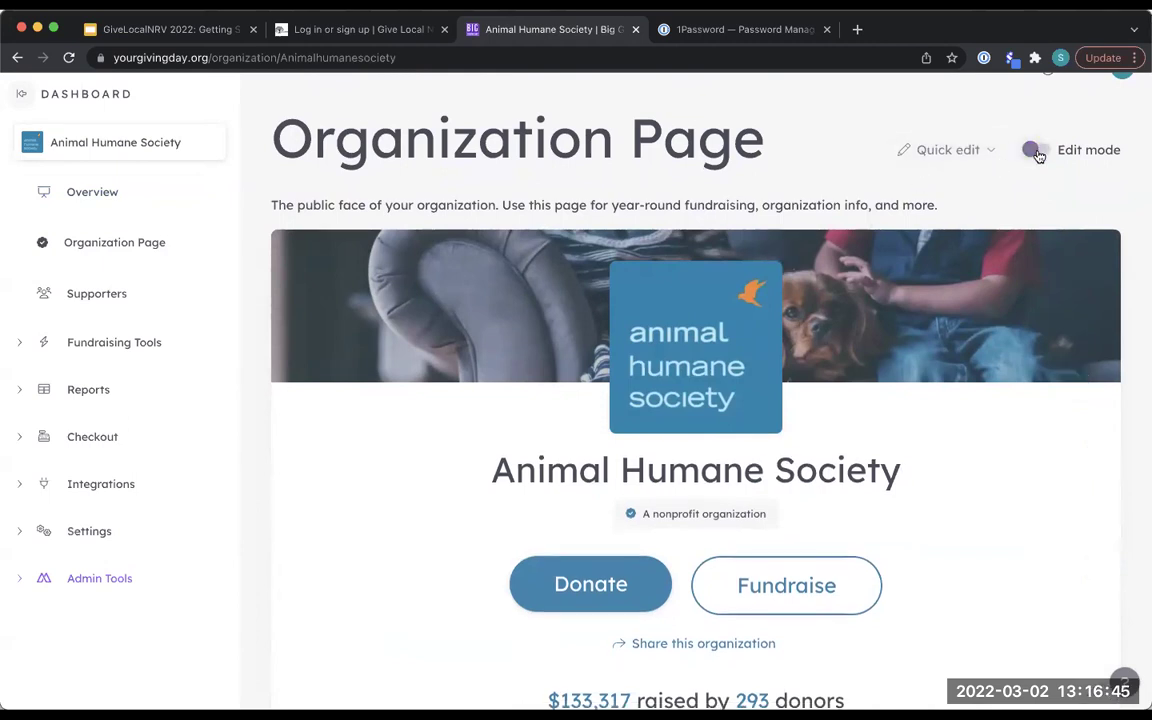
left_click(1036, 150)
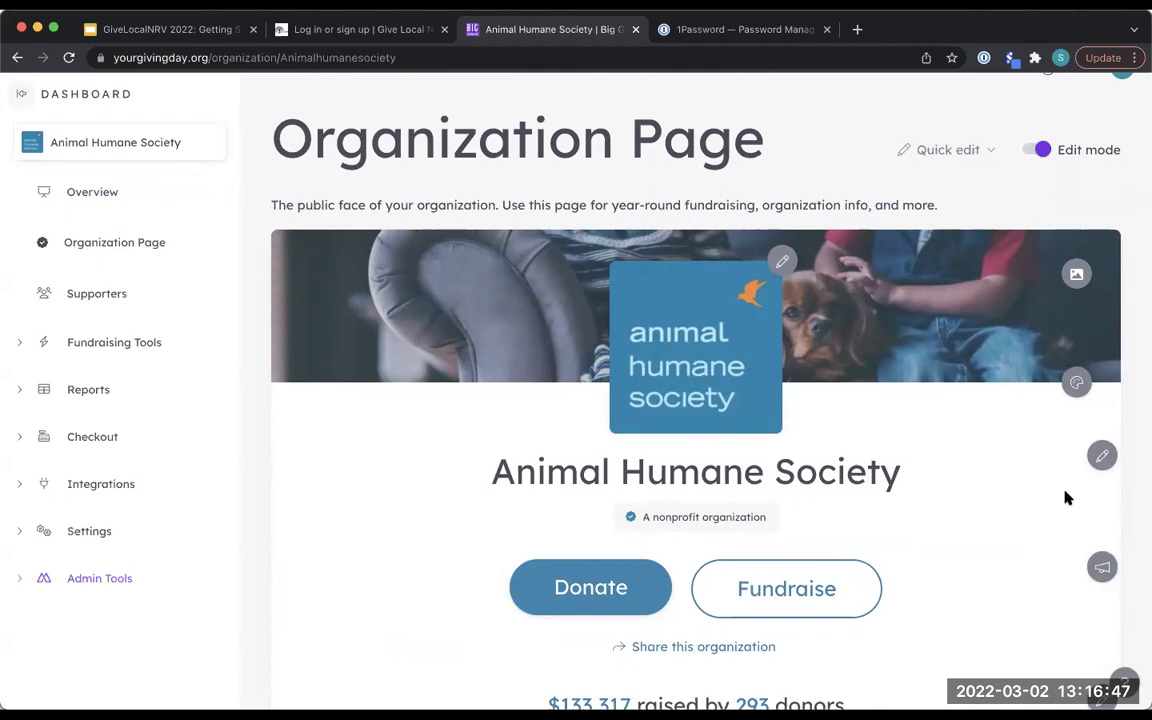
left_click(1038, 150)
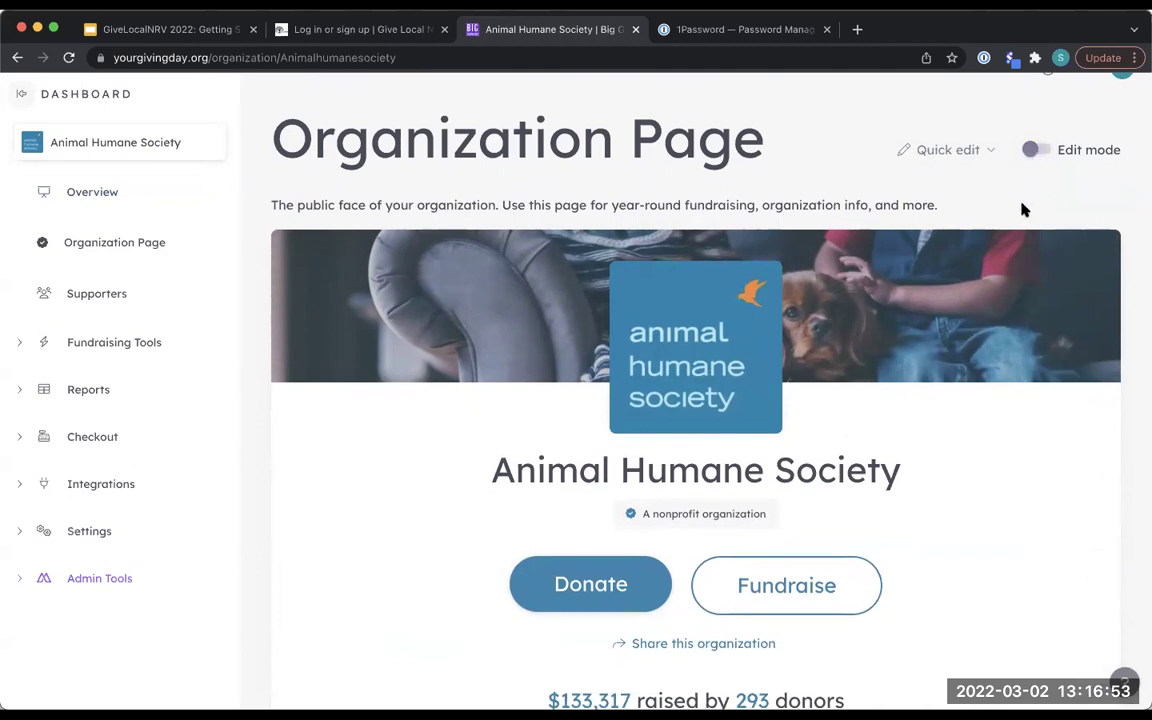
scroll(1021, 208, "down", 2)
scroll(1021, 208, "down", 4)
scroll(1021, 208, "up", 1)
scroll(1021, 208, "up", 5)
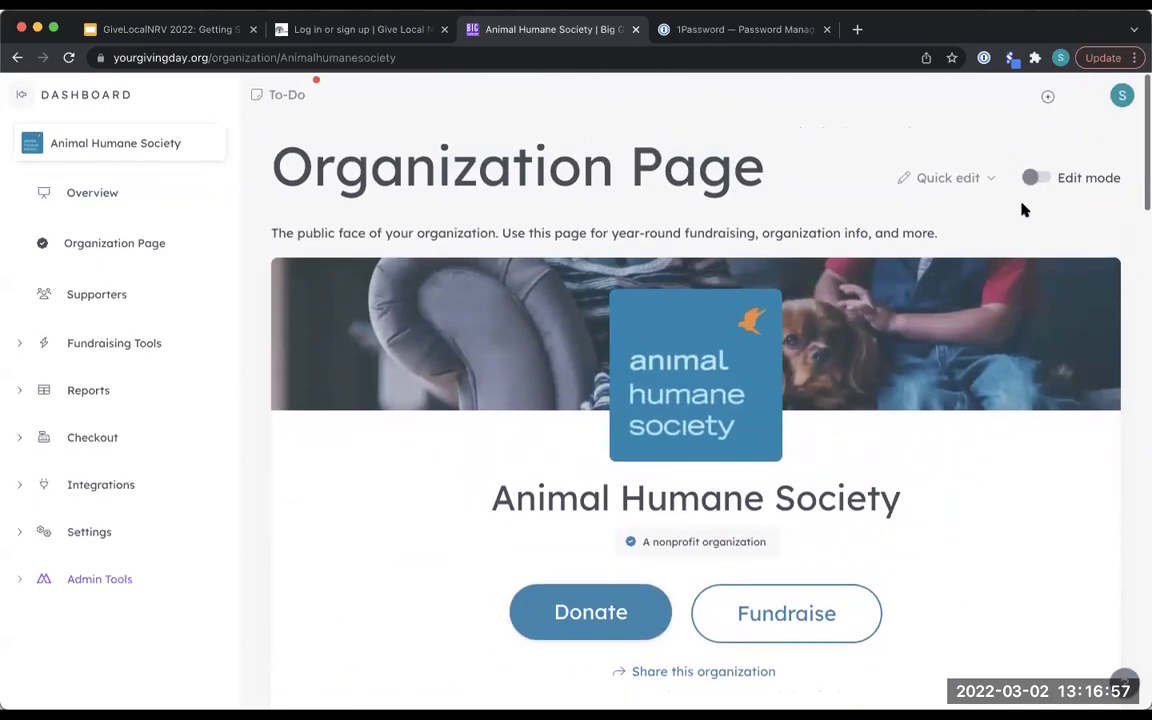
left_click(1036, 180)
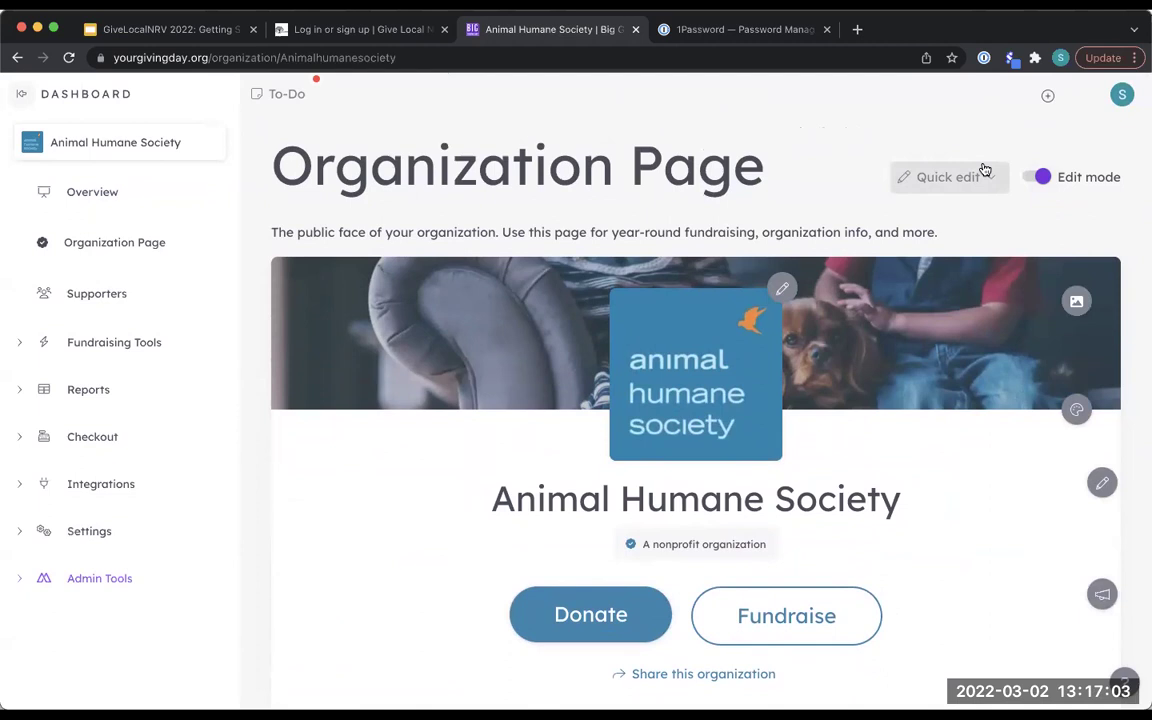
Step: Open the fundraising goal editor at the progress bar and close it
scroll(951, 375, "down", 5)
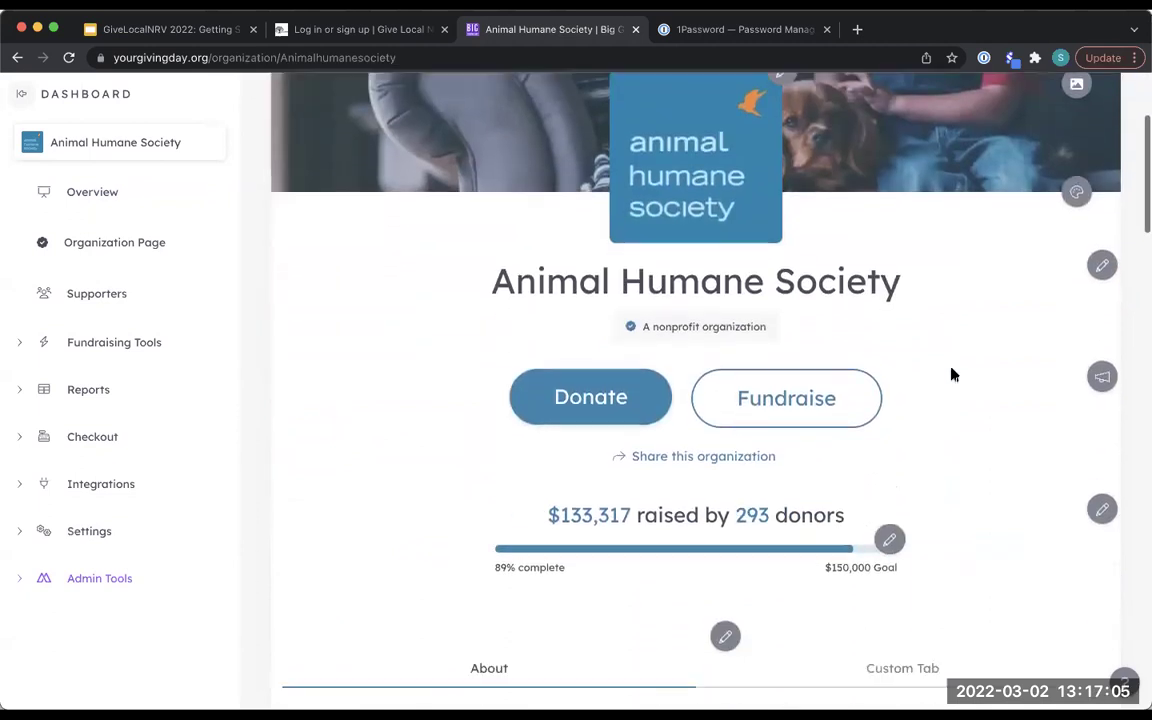
left_click(890, 511)
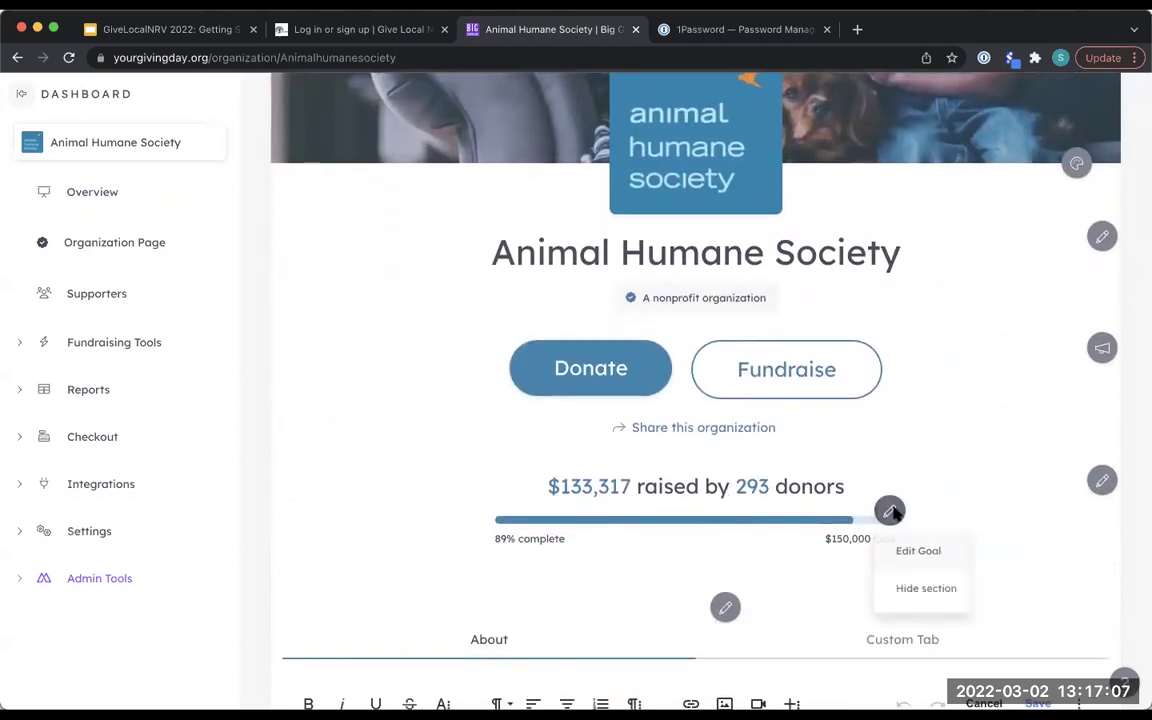
left_click(925, 552)
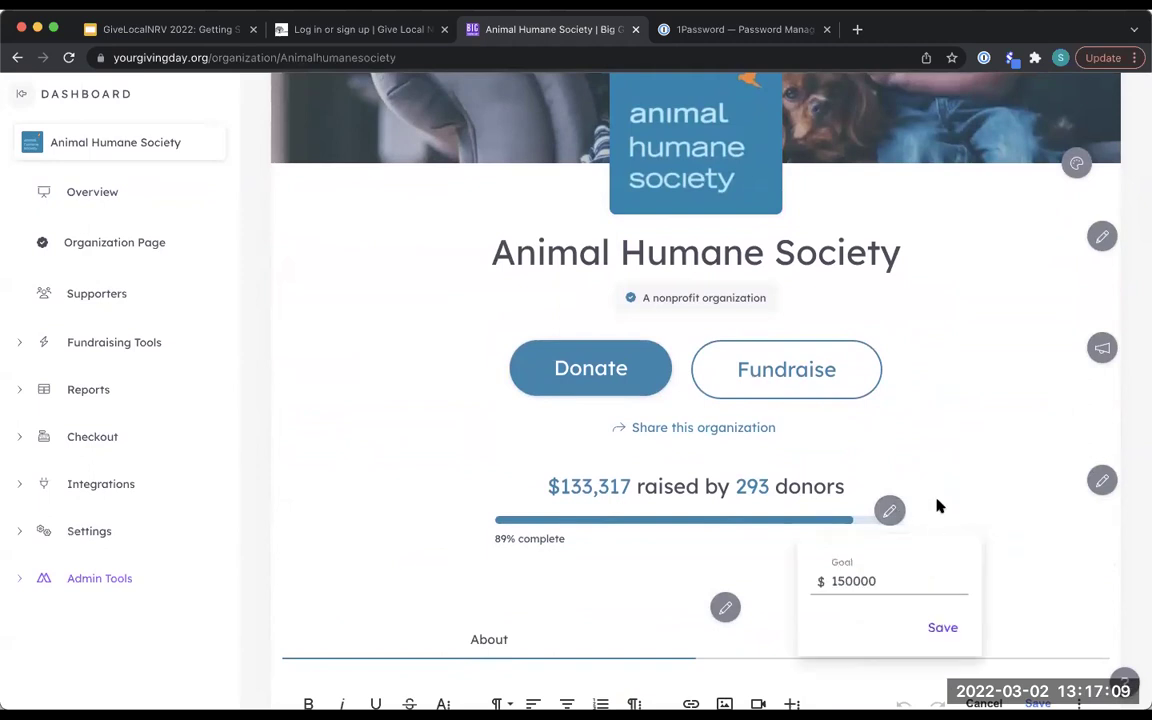
scroll(938, 506, "down", 2)
left_click(942, 520)
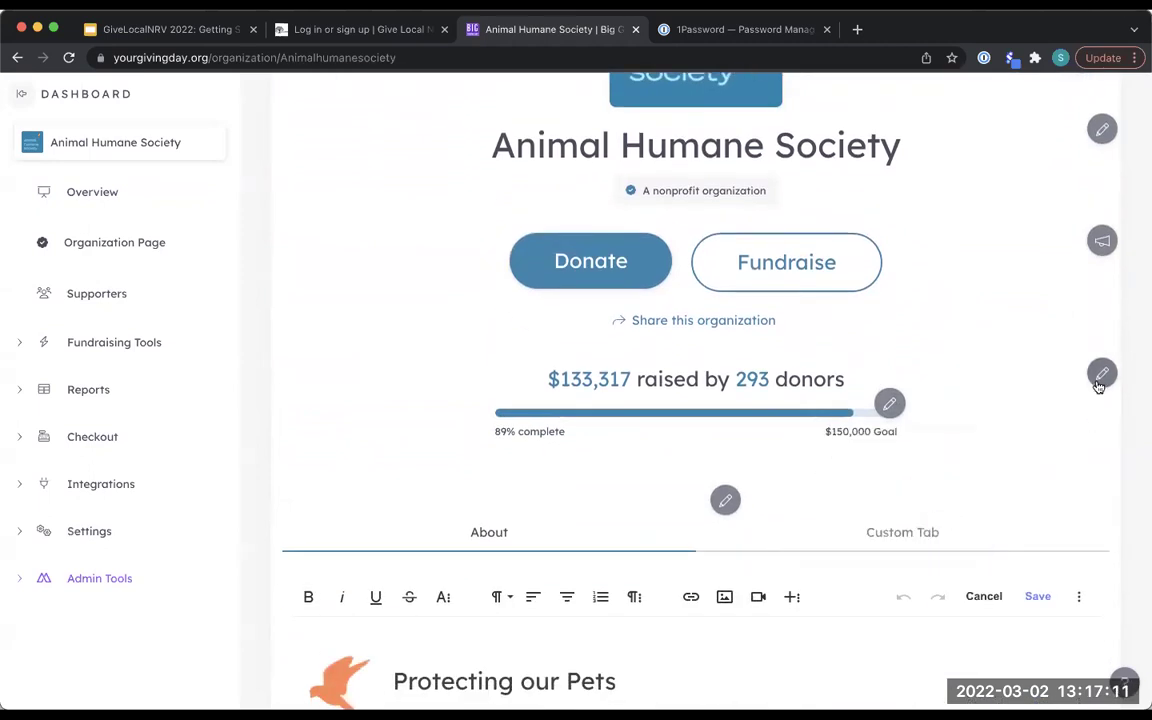
Step: Review the displayed stats and calculation method options for the amount raised and donors, and close them
left_click(1100, 376)
scroll(972, 373, "down", 2)
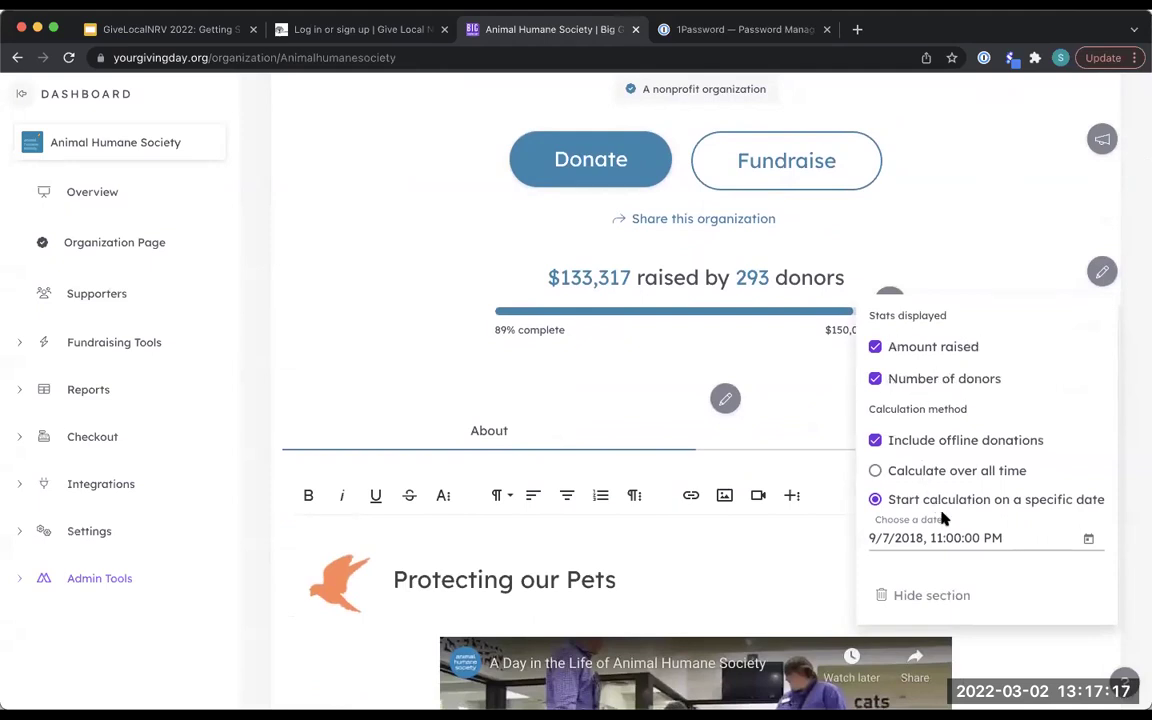
left_click(1045, 258)
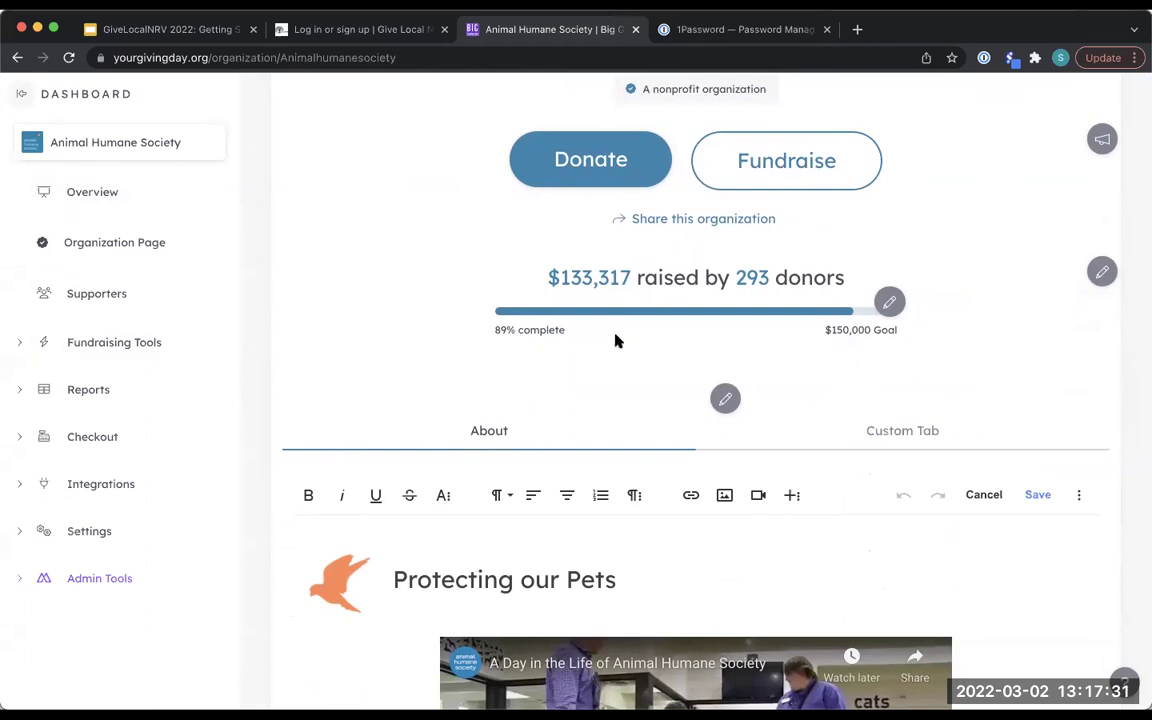
Step: Highlight the domain in the organization page's web address and look over the About section with its text editor
scroll(614, 339, "down", 1)
scroll(614, 339, "up", 1)
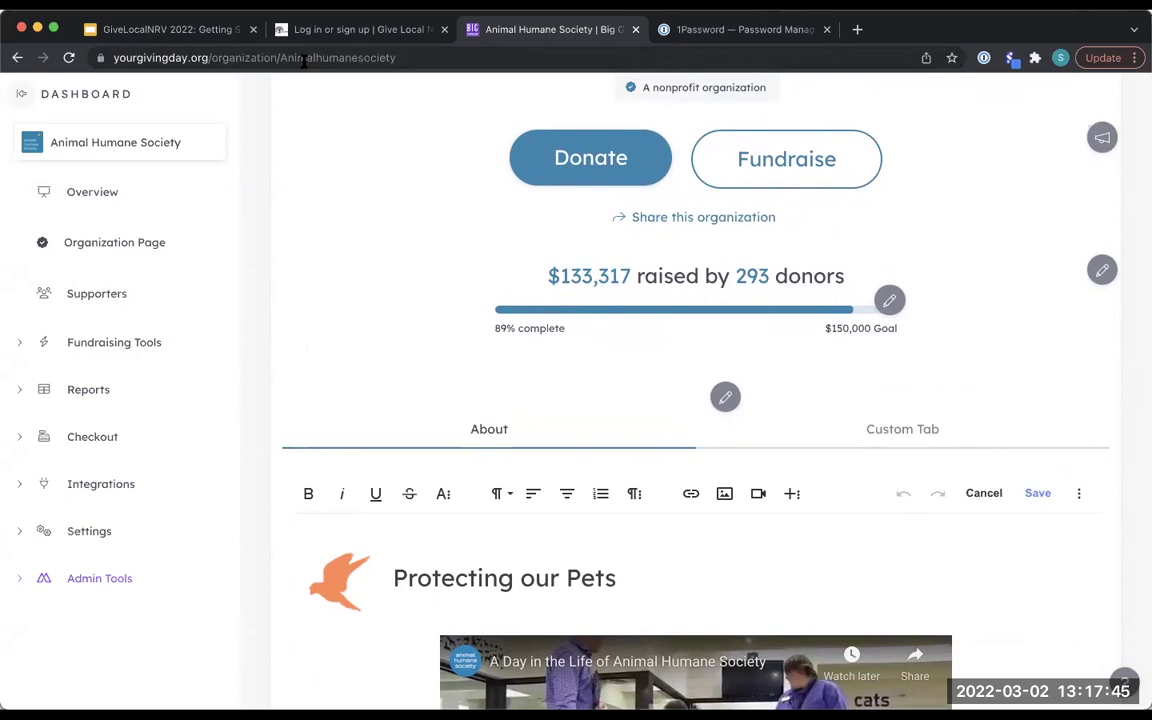
left_click(302, 58)
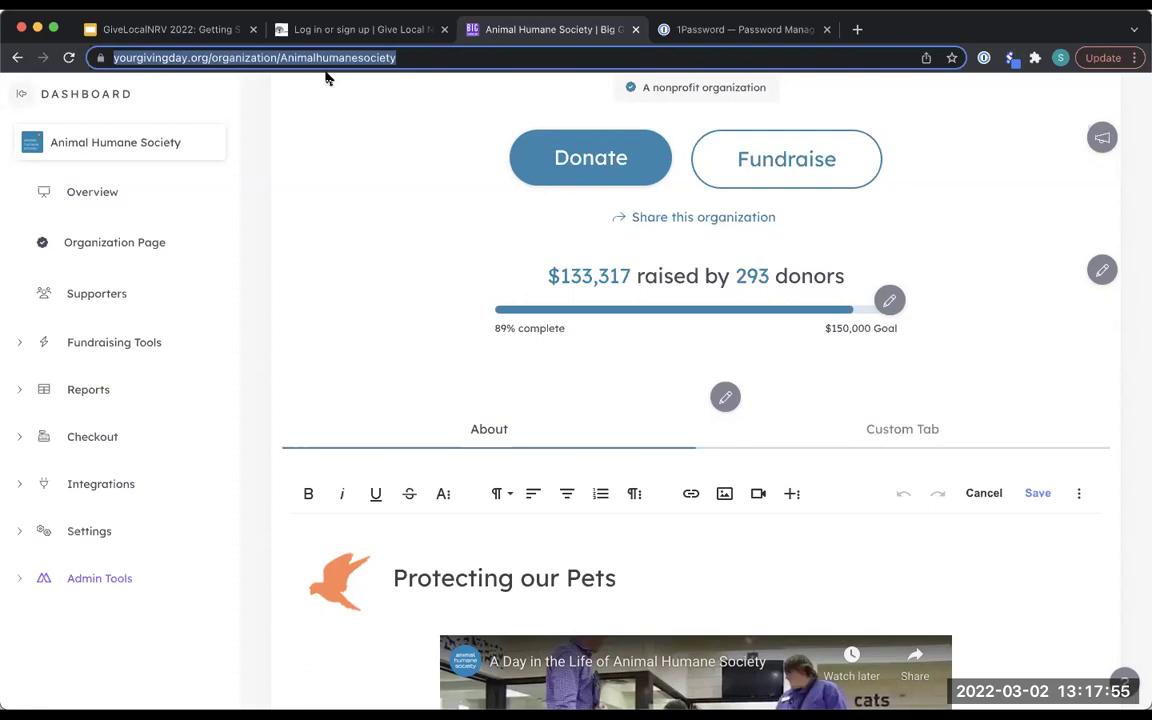
left_click(301, 86)
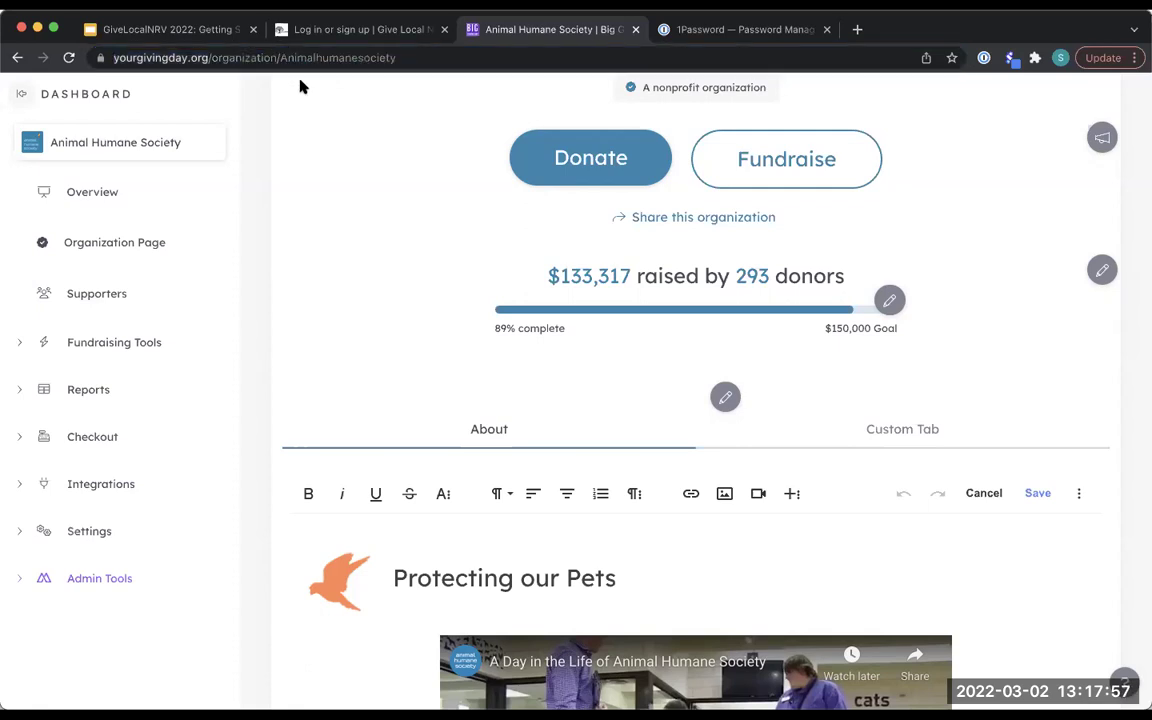
double_click(186, 57)
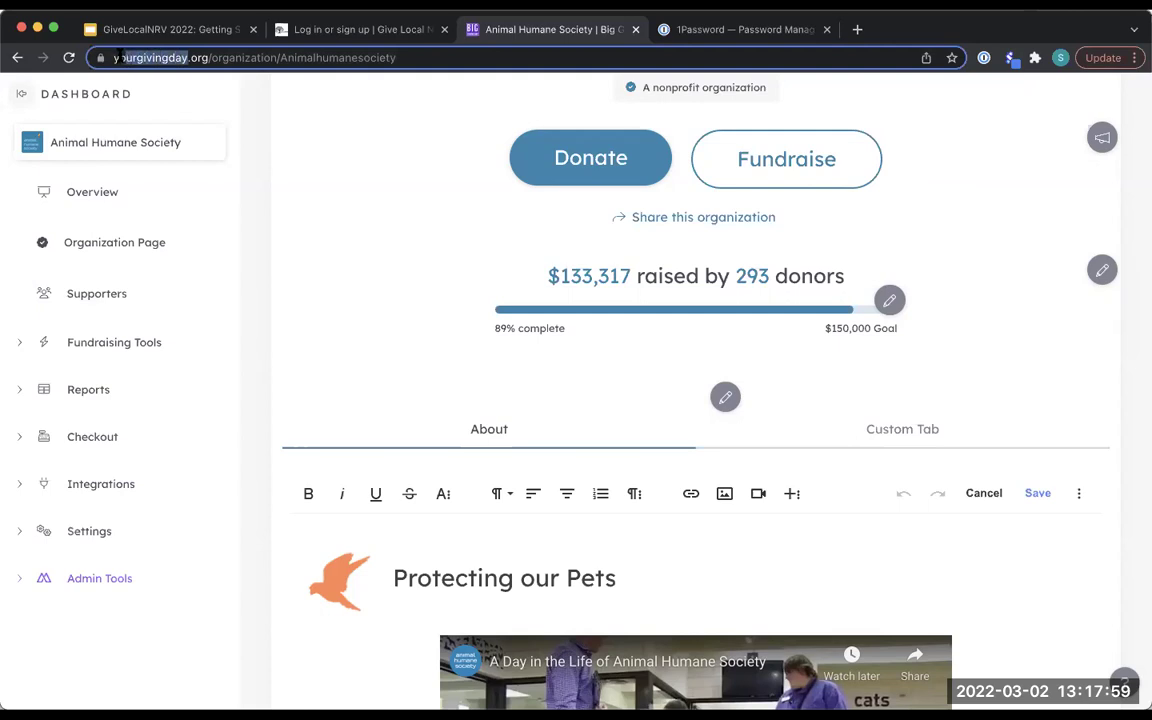
left_click(301, 111)
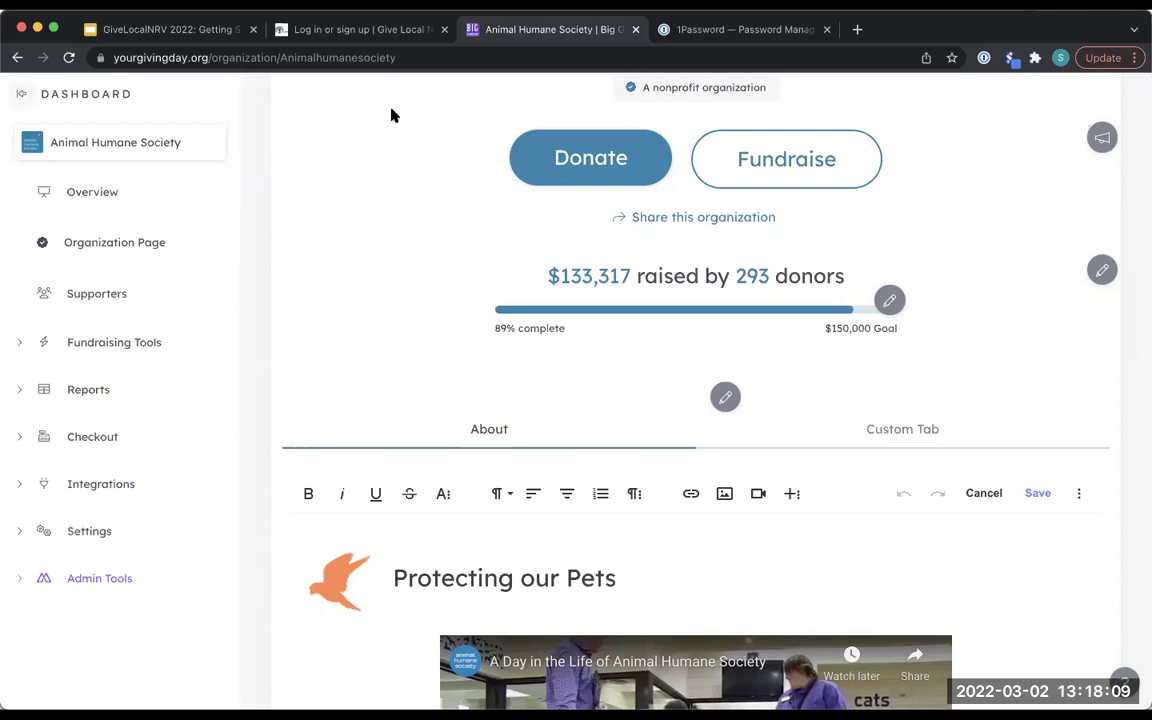
scroll(504, 275, "down", 2)
scroll(504, 276, "down", 1)
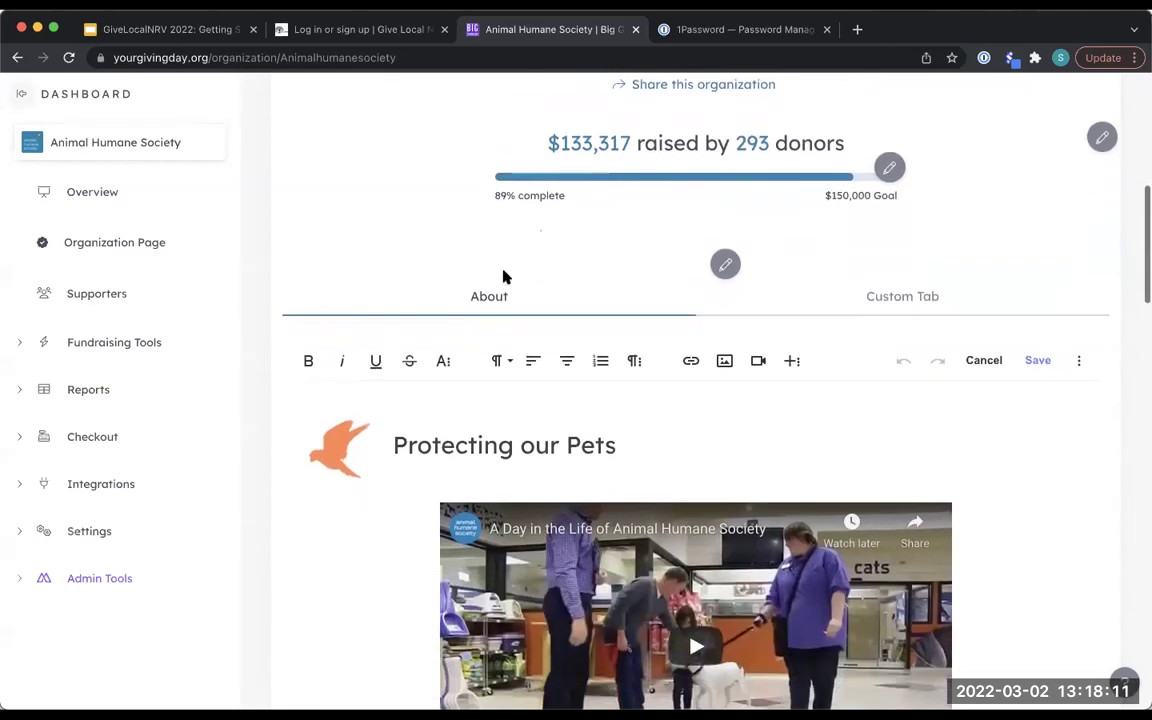
scroll(504, 276, "down", 1)
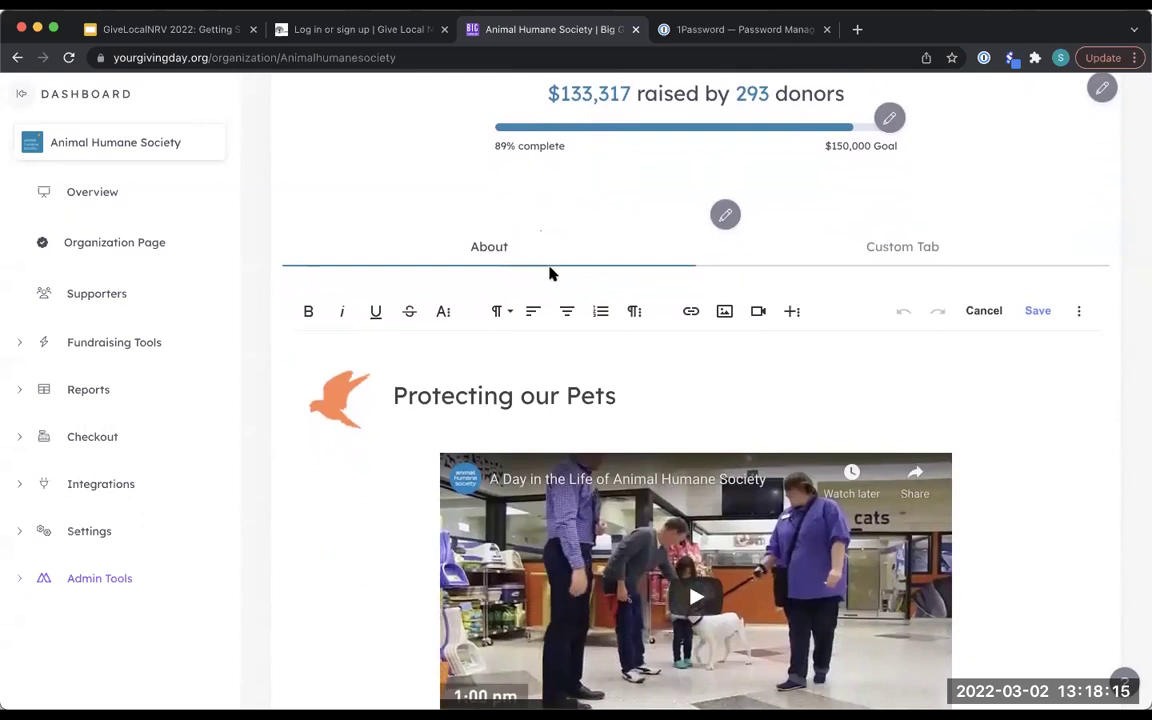
Step: Open the option to change the banner image, browse the gallery of stock images and close the image picker
scroll(590, 268, "up", 5)
scroll(590, 268, "up", 2)
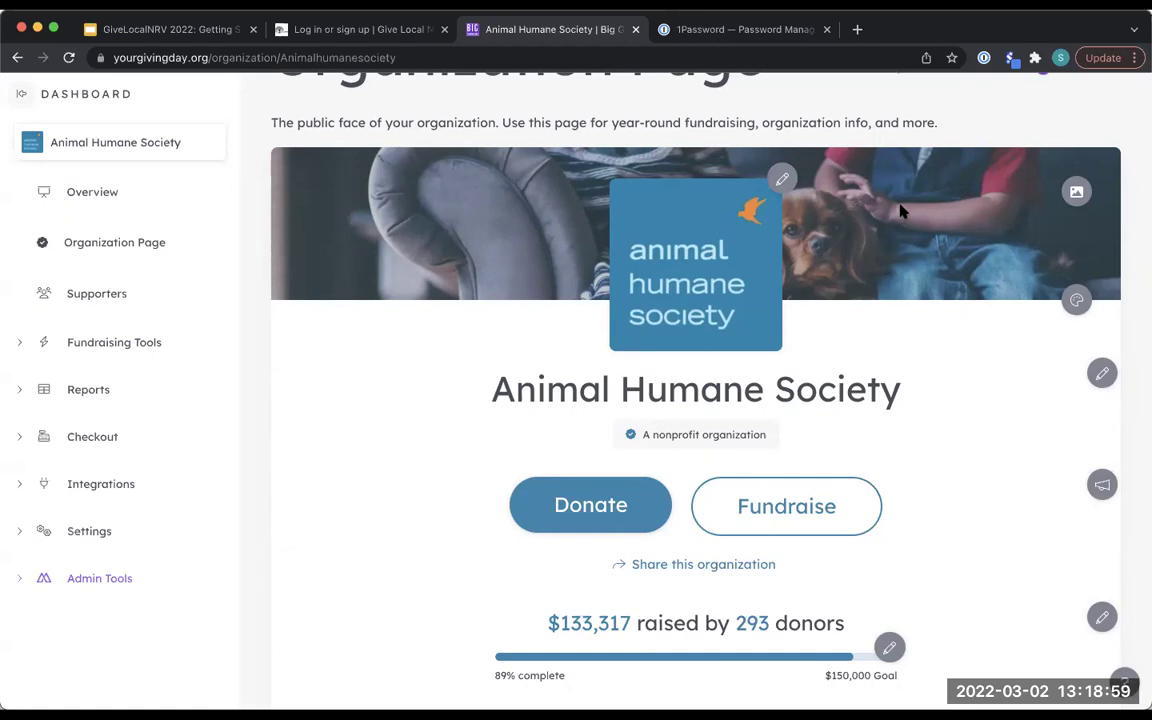
left_click(1066, 200)
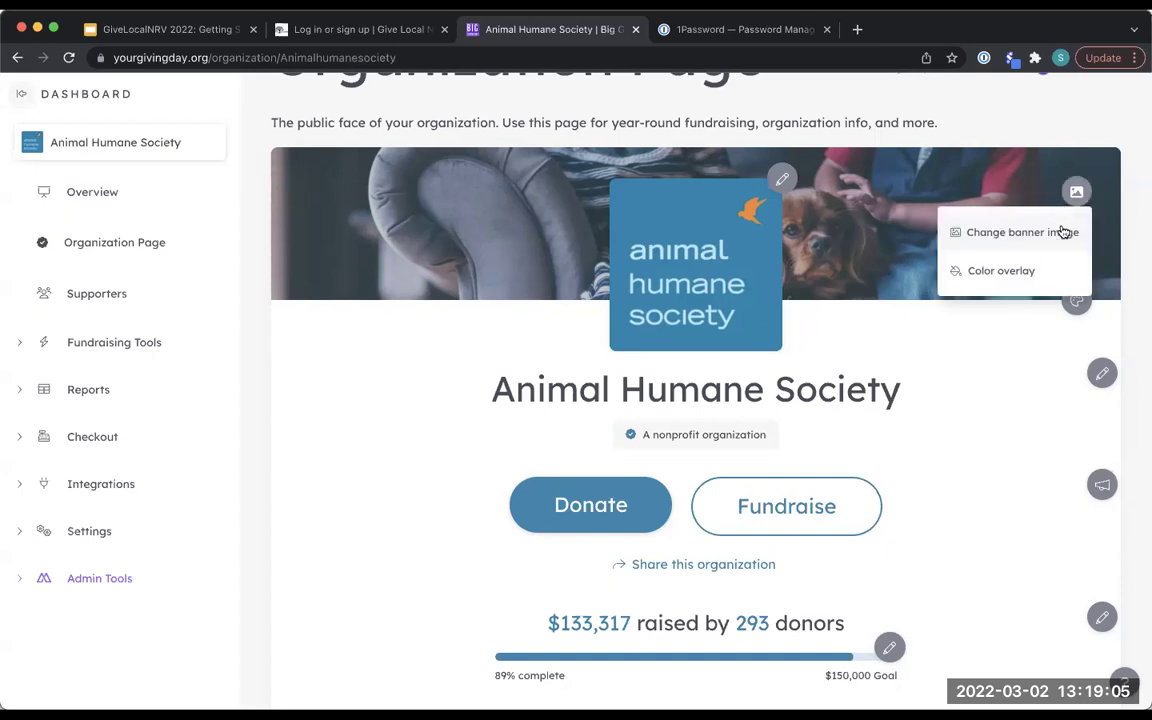
left_click(1064, 230)
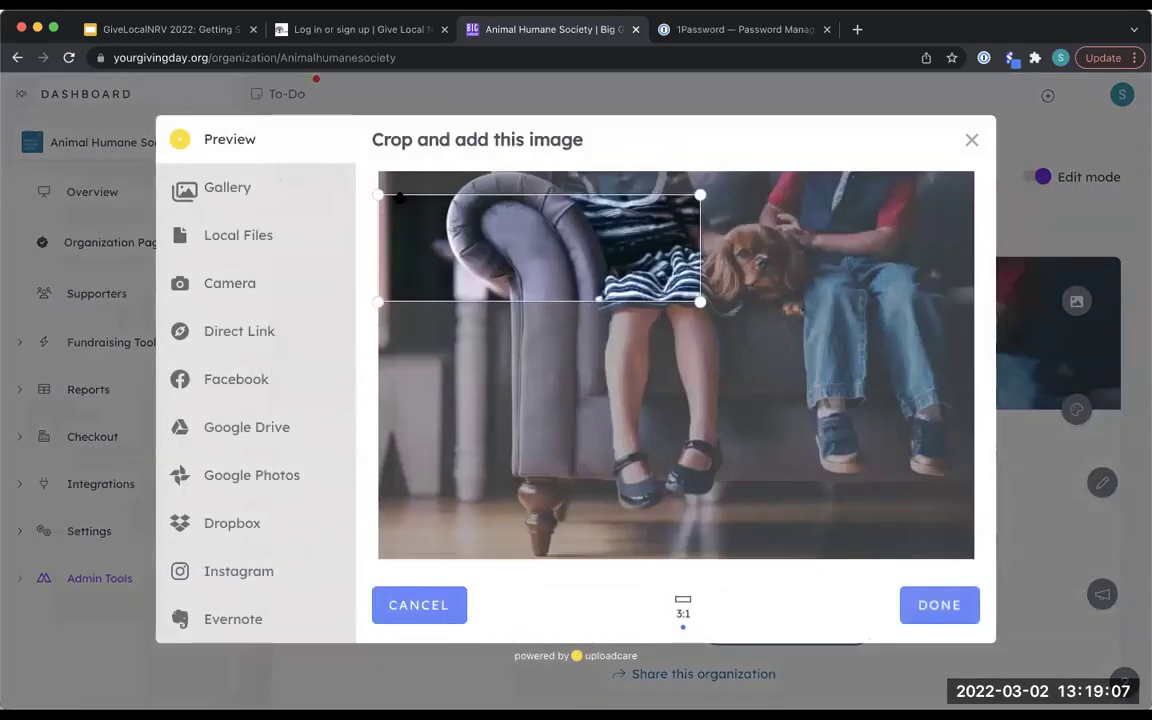
left_click(235, 190)
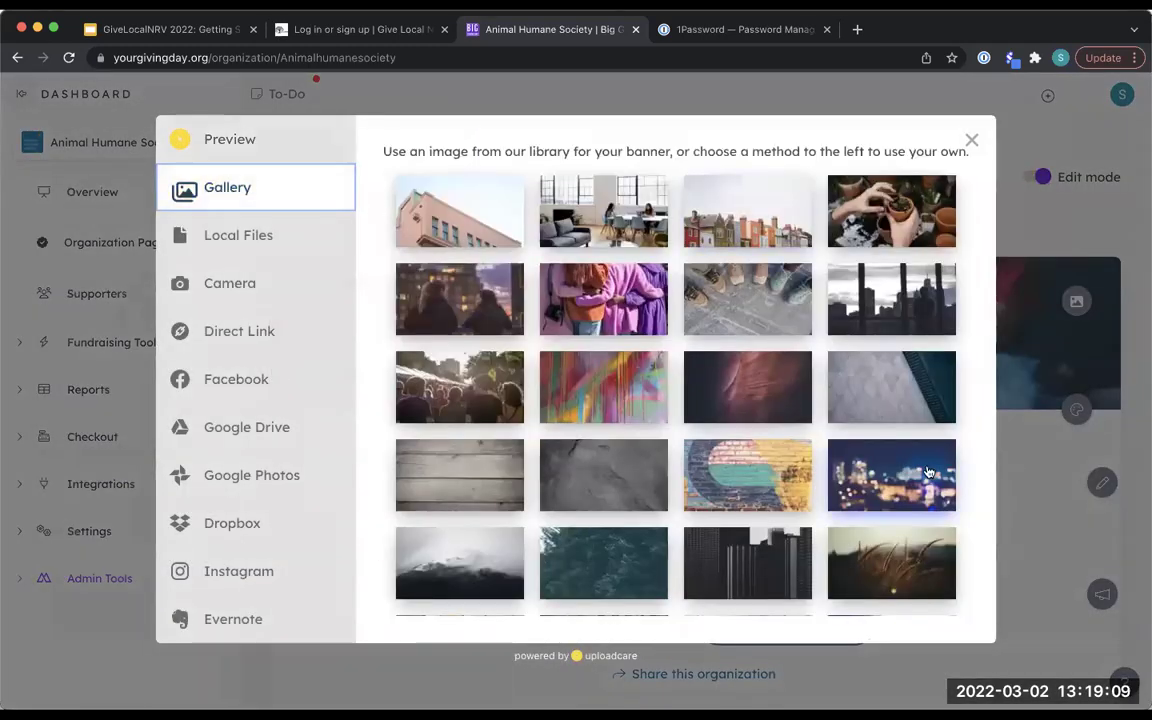
scroll(928, 472, "down", 5)
scroll(928, 472, "up", 5)
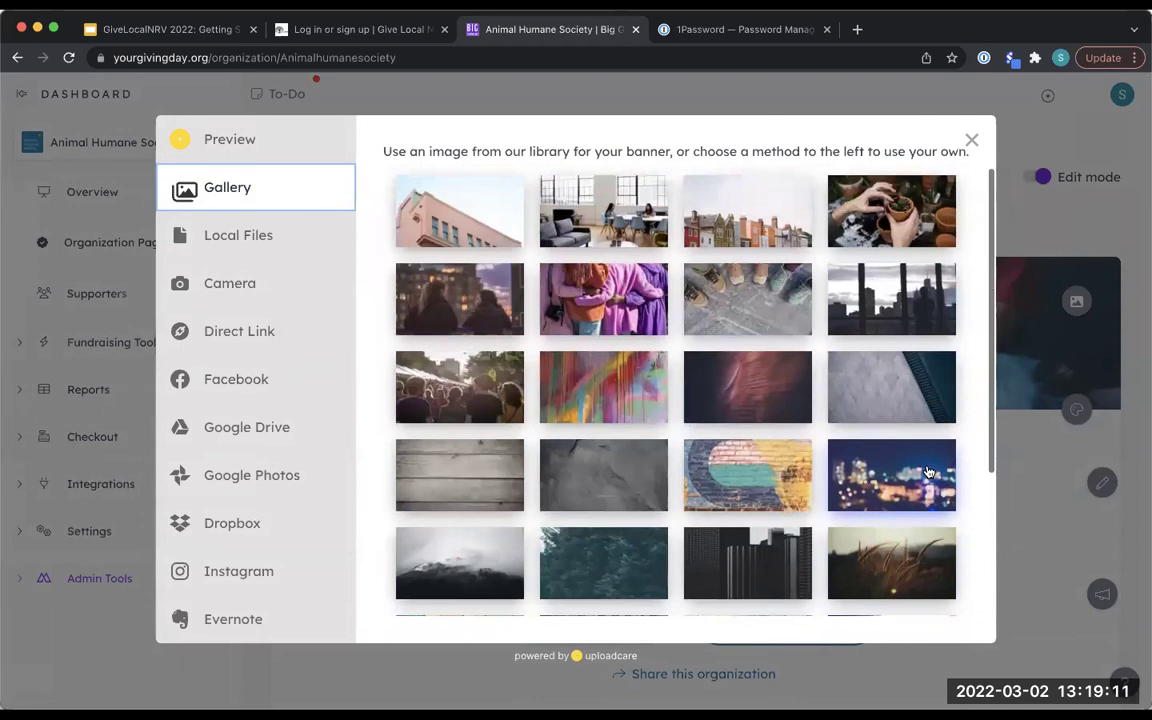
left_click(972, 143)
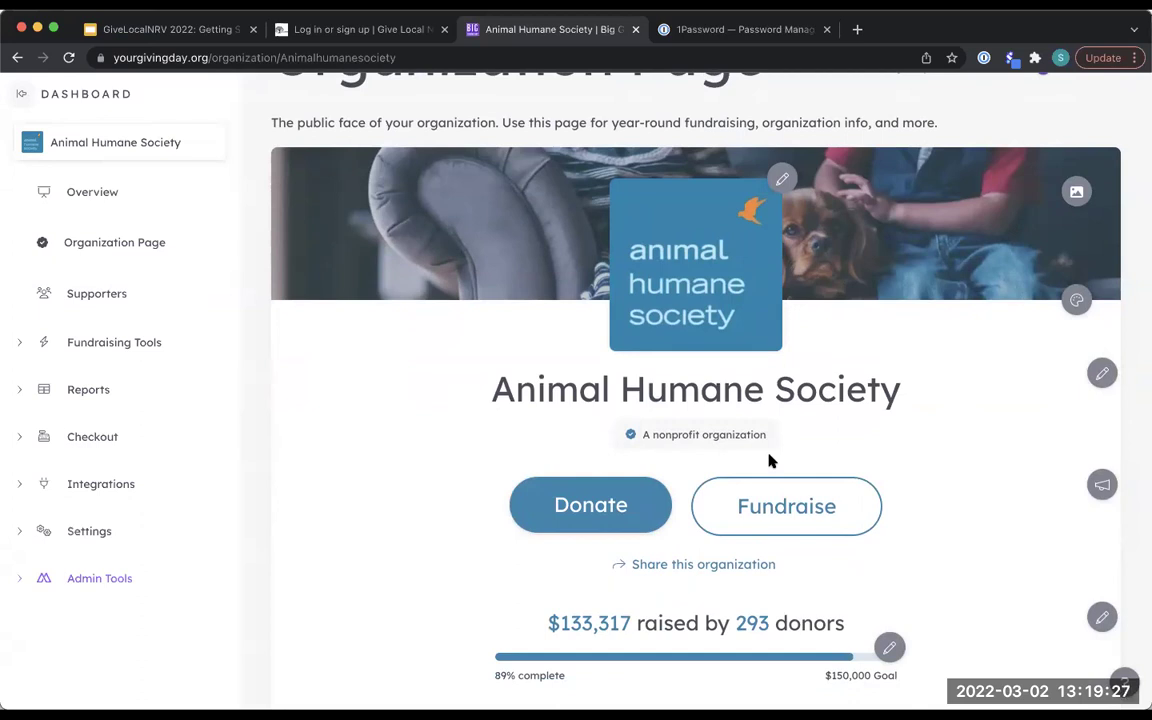
Step: Open the color picker for the organization page and close it
left_click(1076, 300)
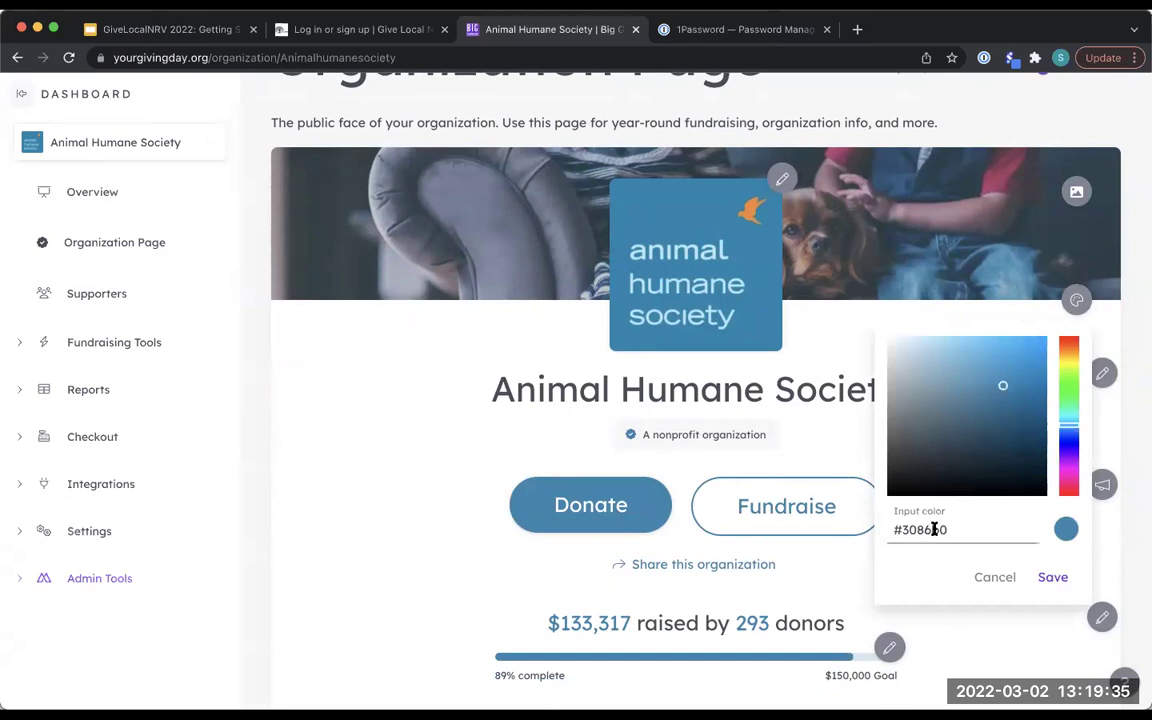
left_click(846, 330)
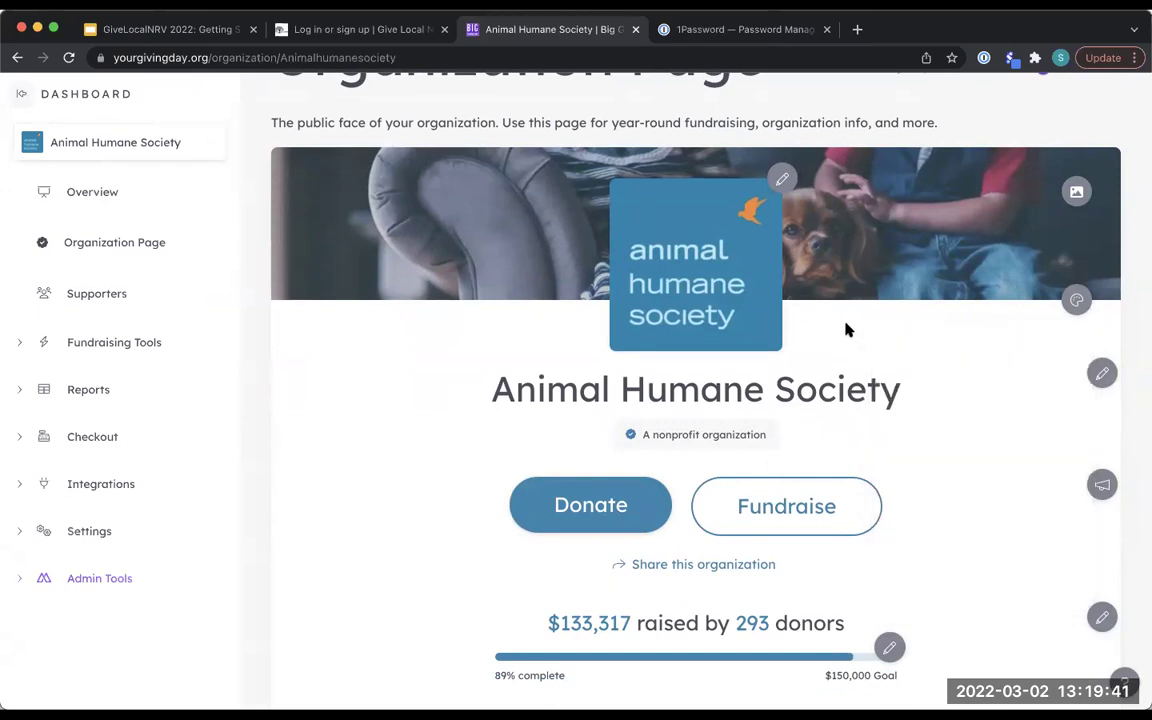
Step: Insert the text "Hel" before "We pour our heart" in the About section's paragraph, remove it again and save the text
scroll(821, 434, "down", 3)
scroll(820, 430, "down", 4)
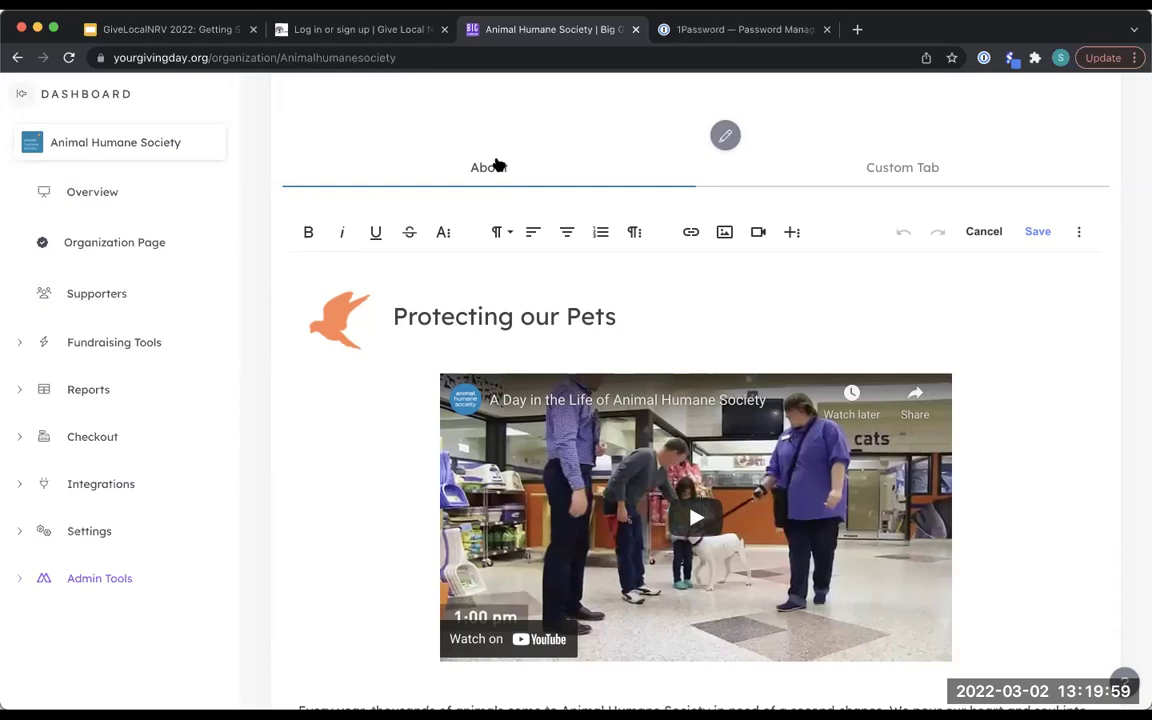
scroll(746, 296, "down", 2)
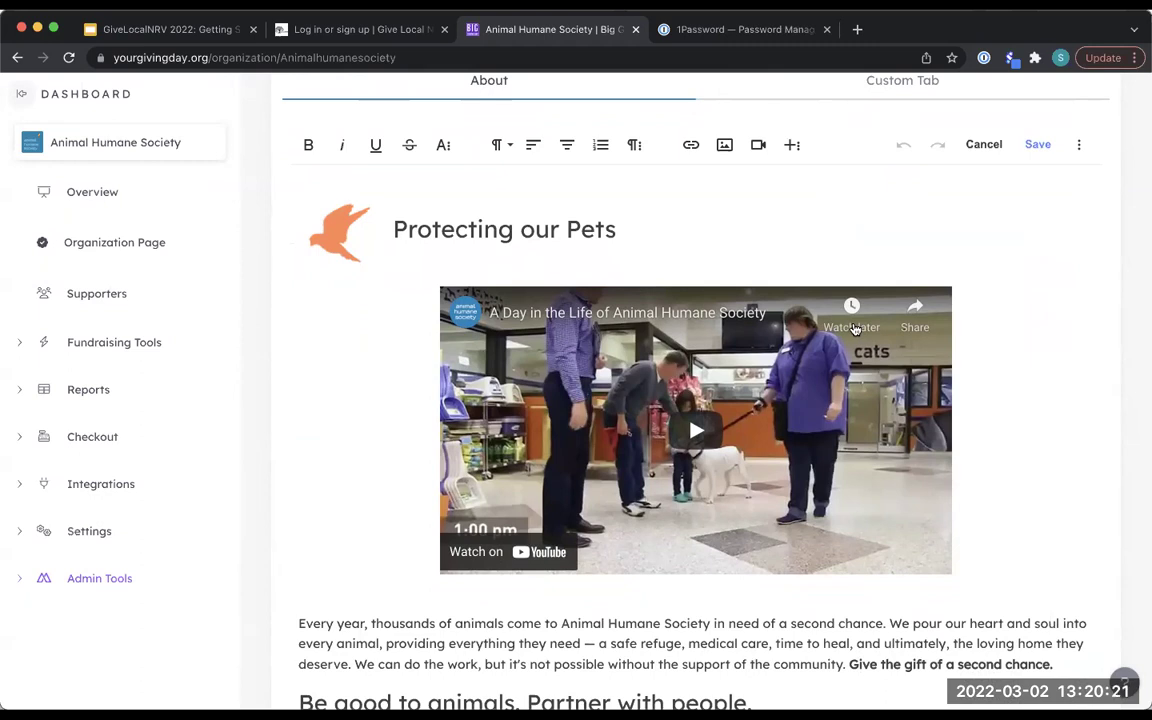
scroll(1001, 351, "down", 5)
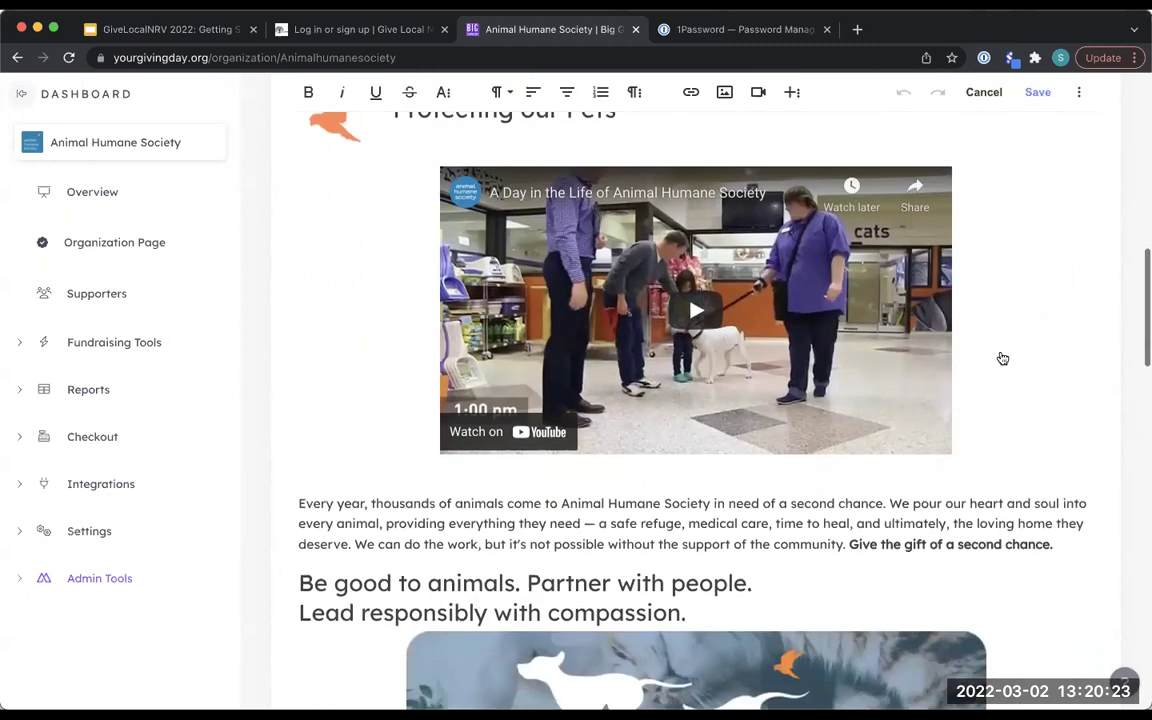
left_click(887, 387)
type("Hel")
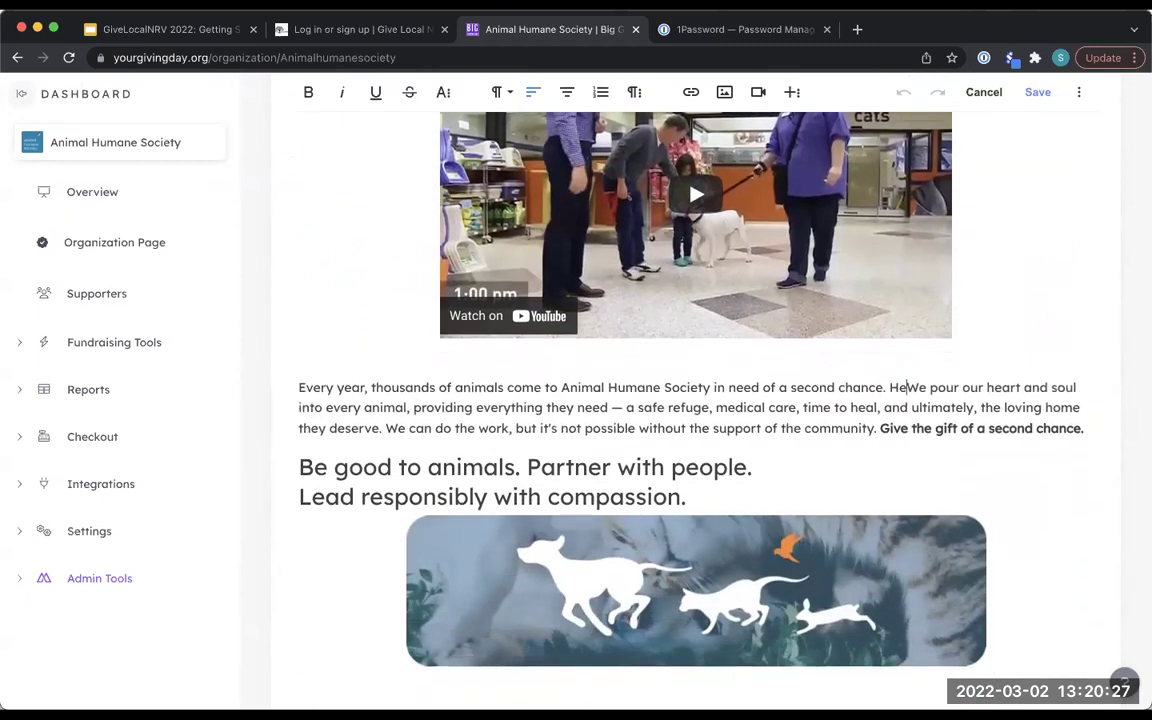
key("BackSpace")
key("BackSpace")
key("BackSpace")
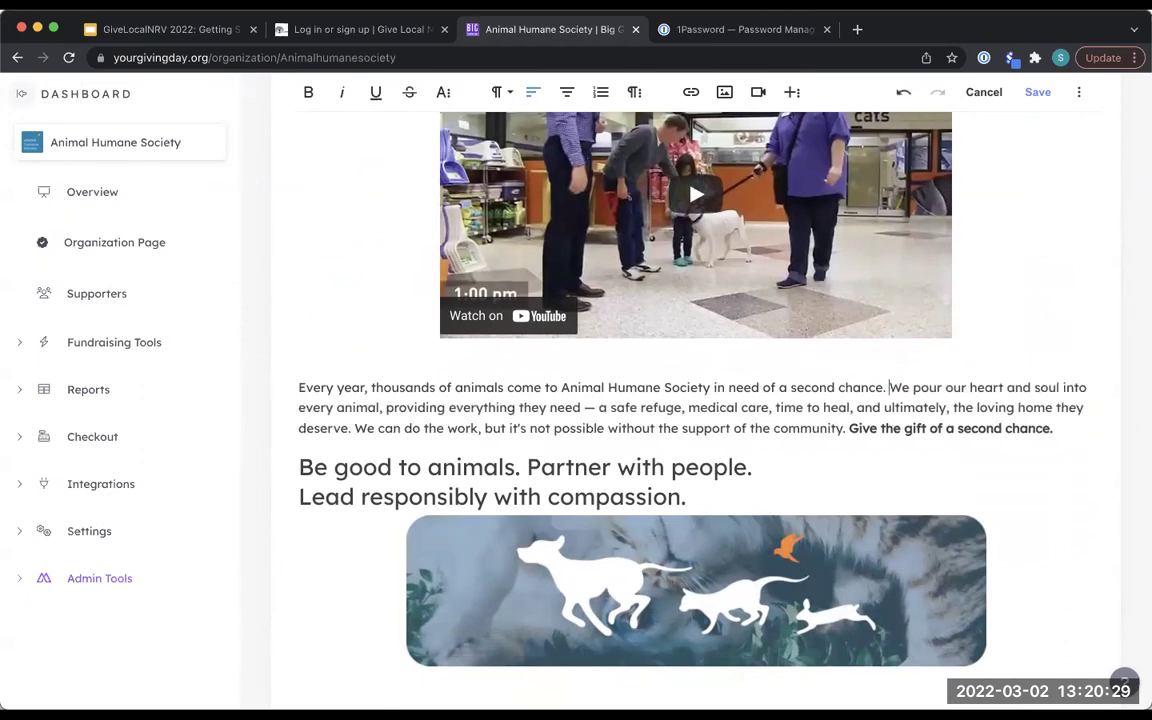
left_click(1037, 92)
Step: Look over the featured and supporting campaigns and the Media, Instagram and Facebook Gallery sections below the About text
scroll(1012, 328, "down", 10)
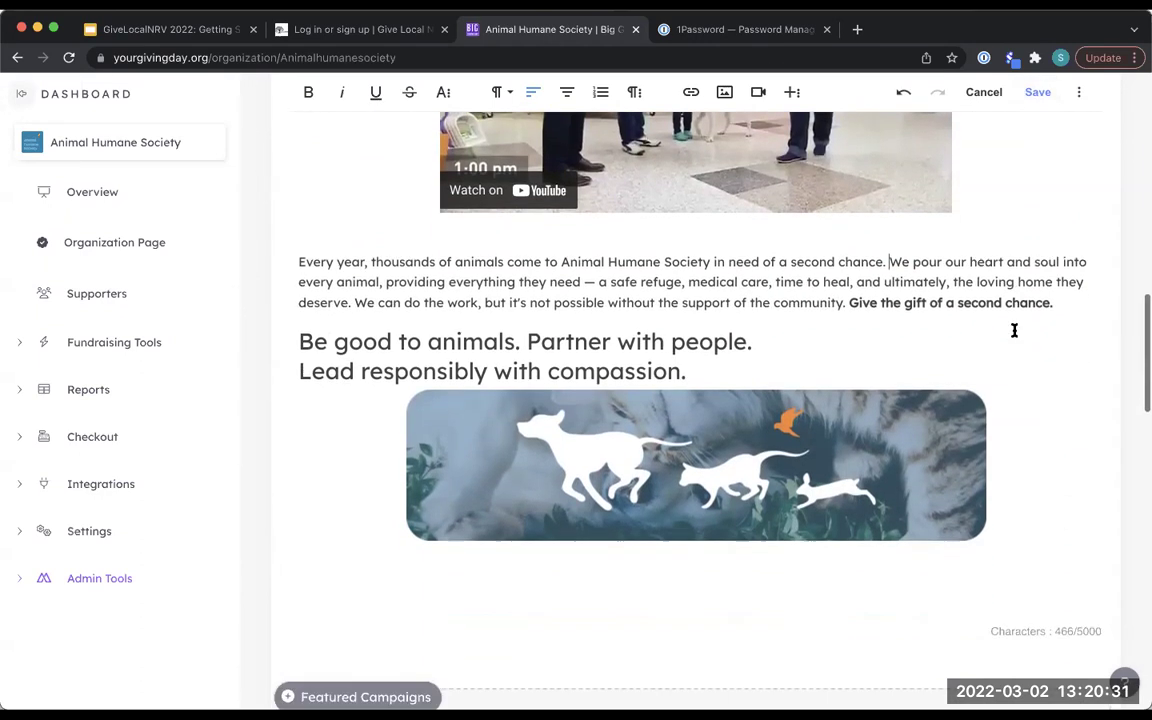
scroll(1015, 337, "down", 1)
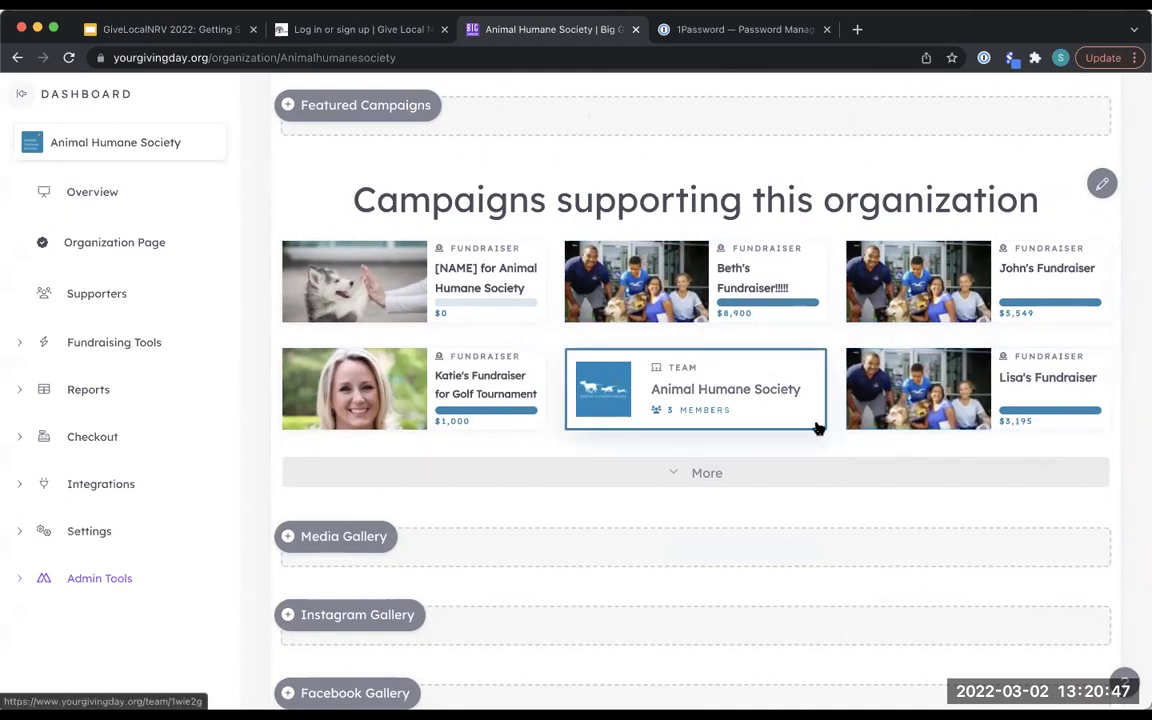
scroll(817, 479, "down", 2)
scroll(815, 479, "down", 1)
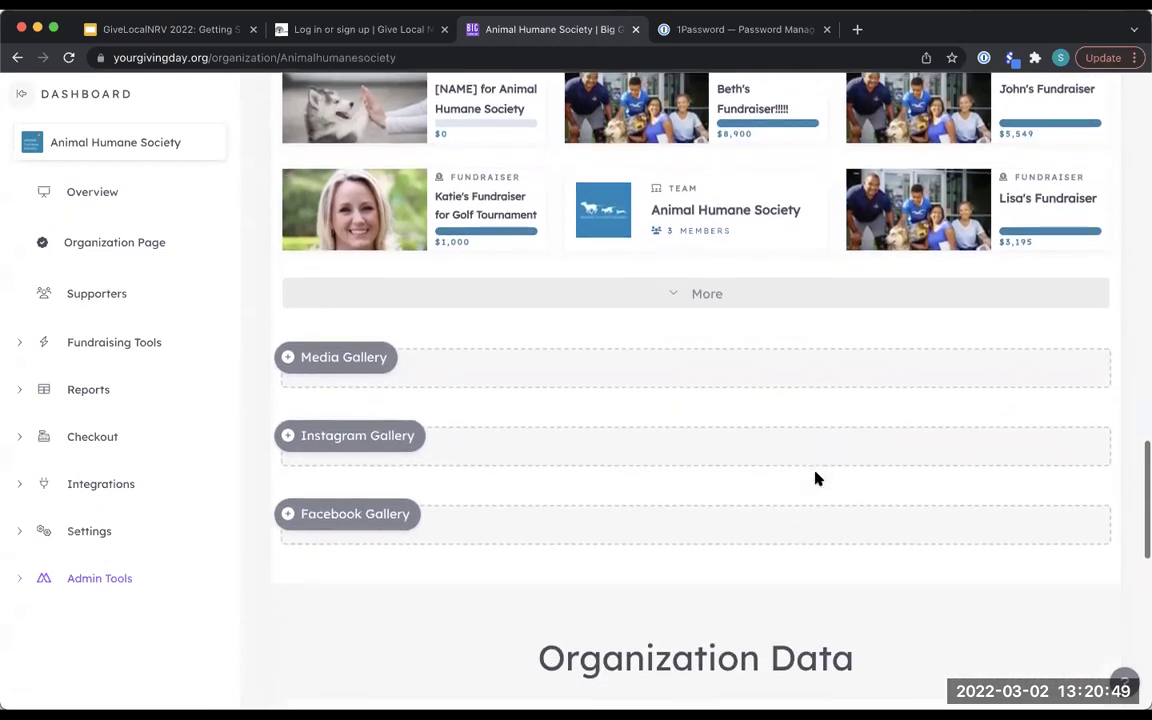
scroll(806, 421, "down", 1)
scroll(806, 421, "down", 1)
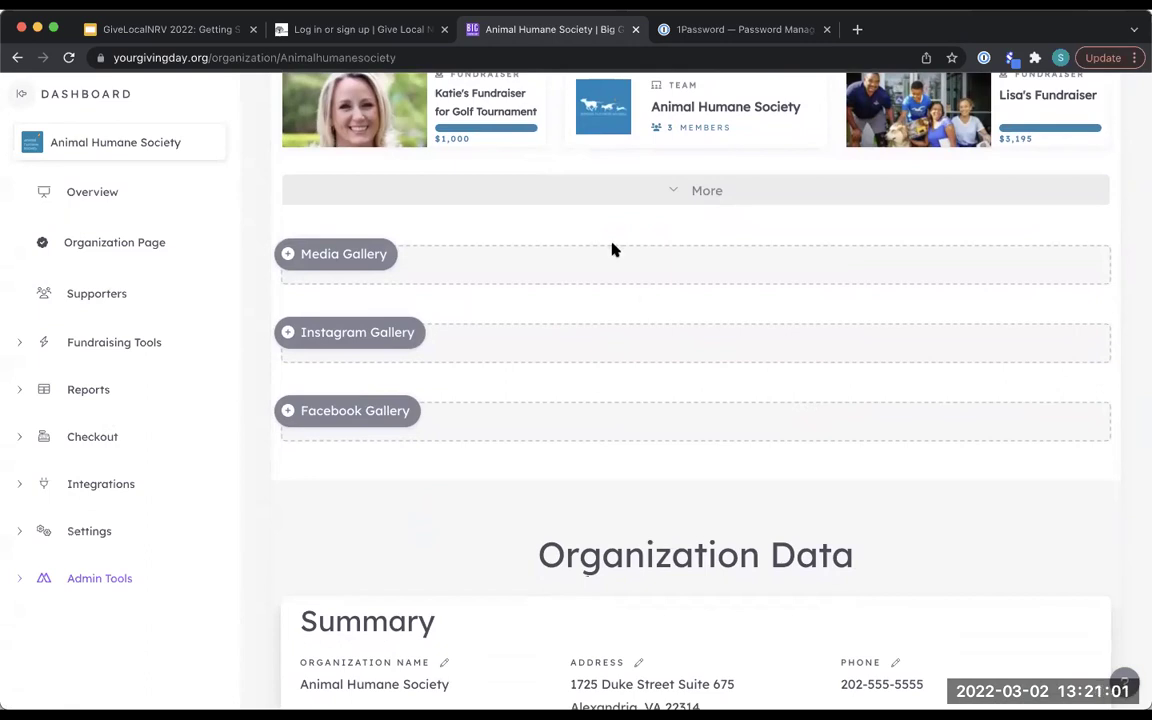
Step: Revisit the About text with its embedded video and the campaign and gallery sections of the organization page
scroll(612, 249, "up", 10)
scroll(615, 249, "up", 3)
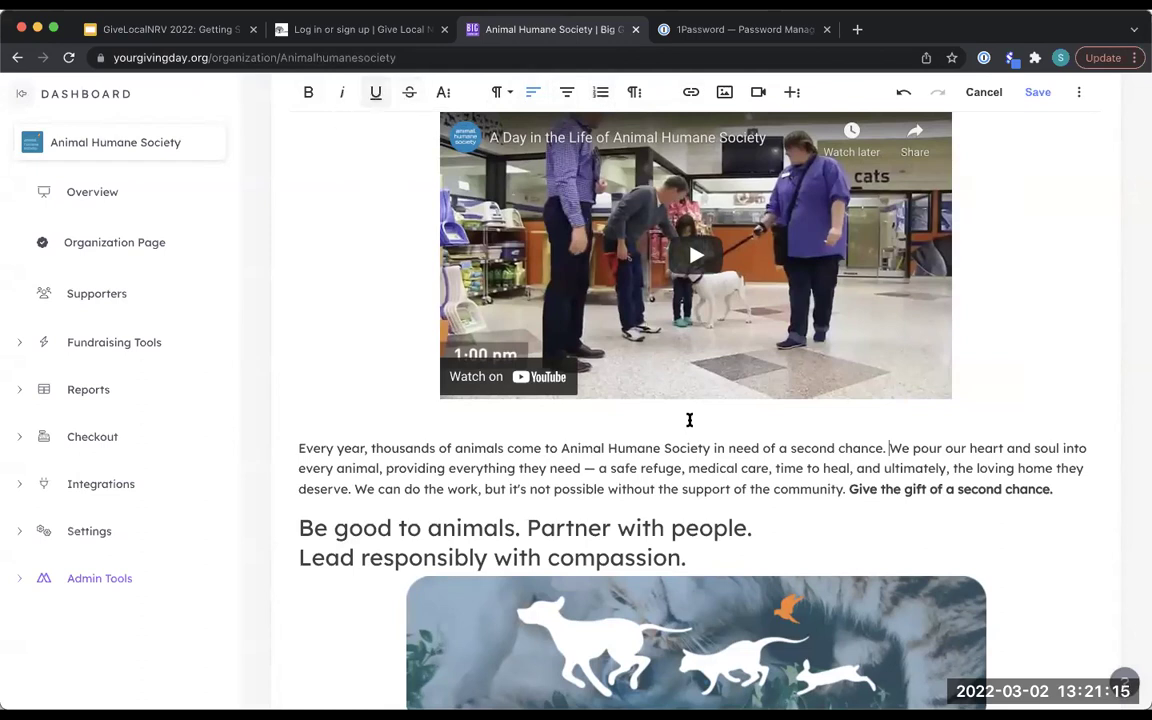
scroll(995, 522, "down", 3)
scroll(995, 522, "down", 2)
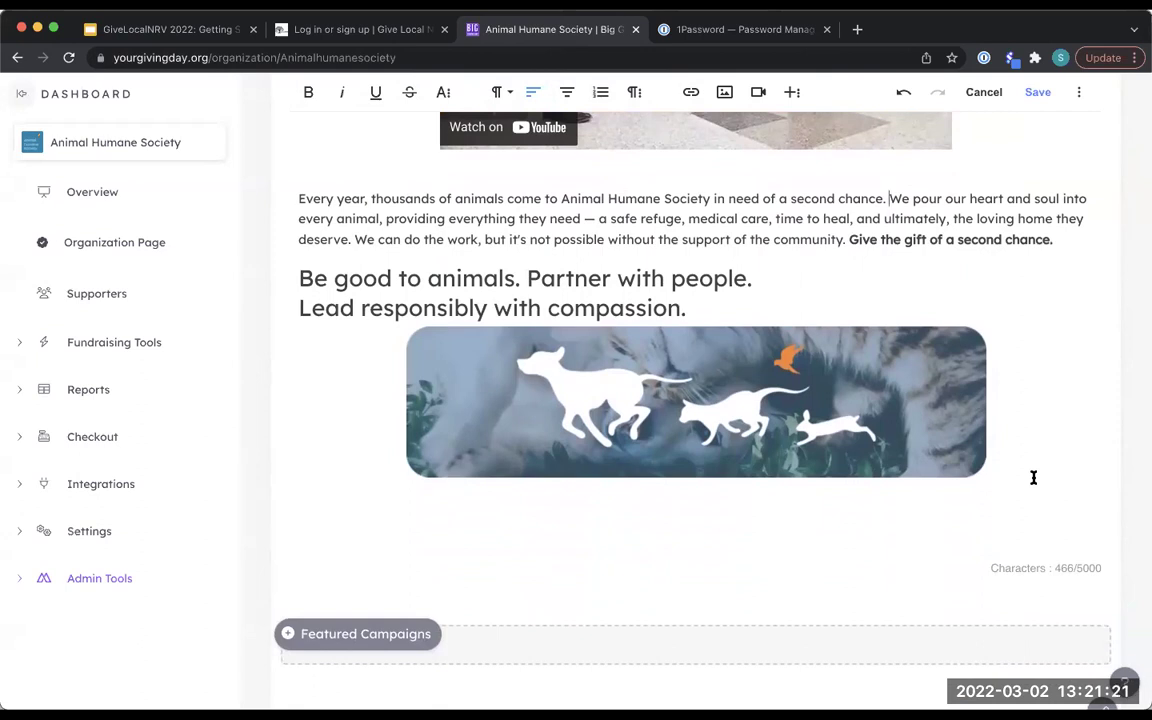
scroll(820, 405, "down", 5)
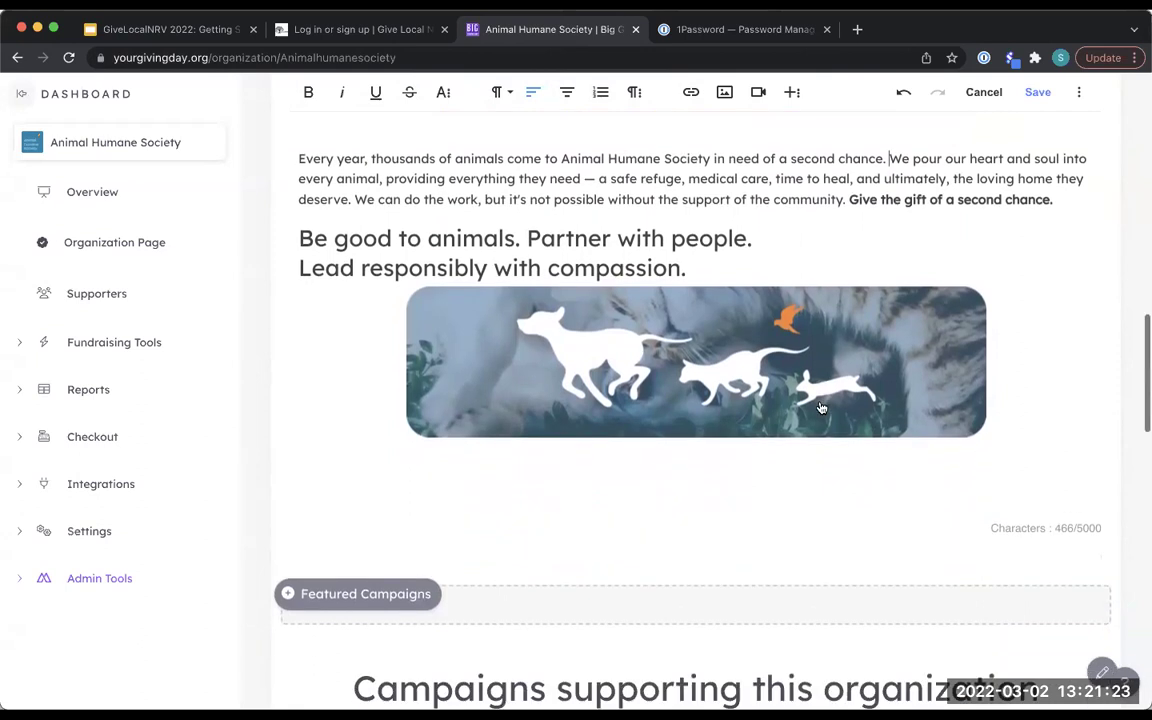
scroll(820, 405, "down", 8)
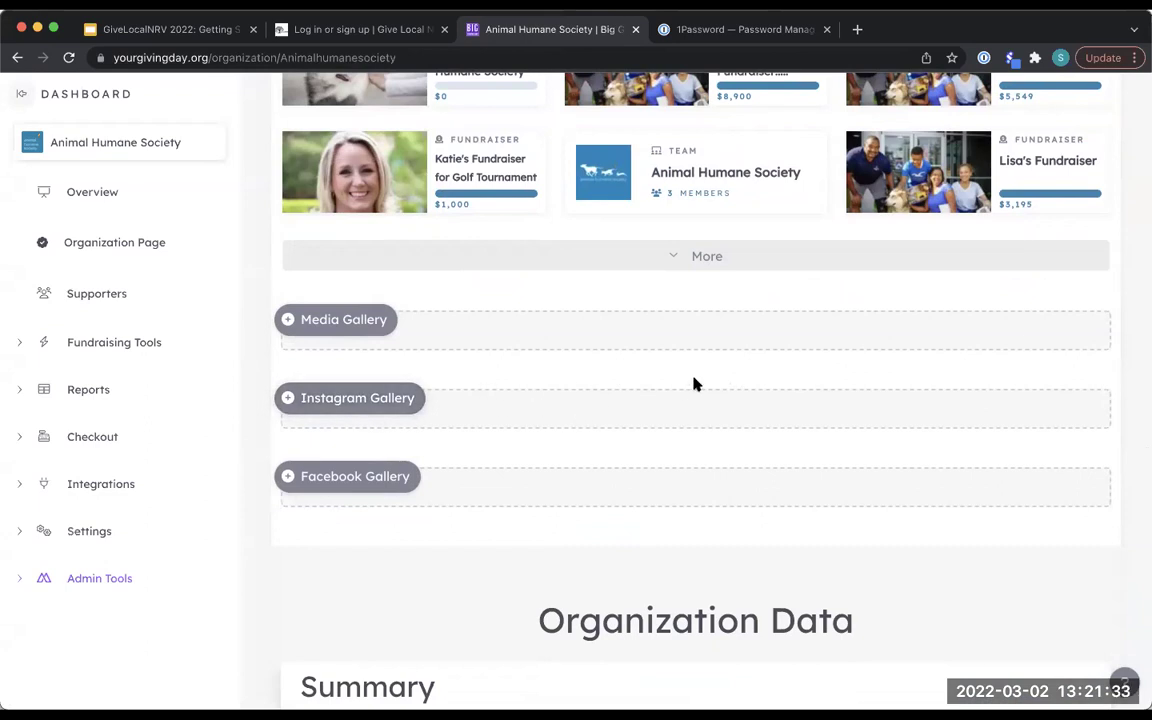
scroll(697, 384, "up", 15)
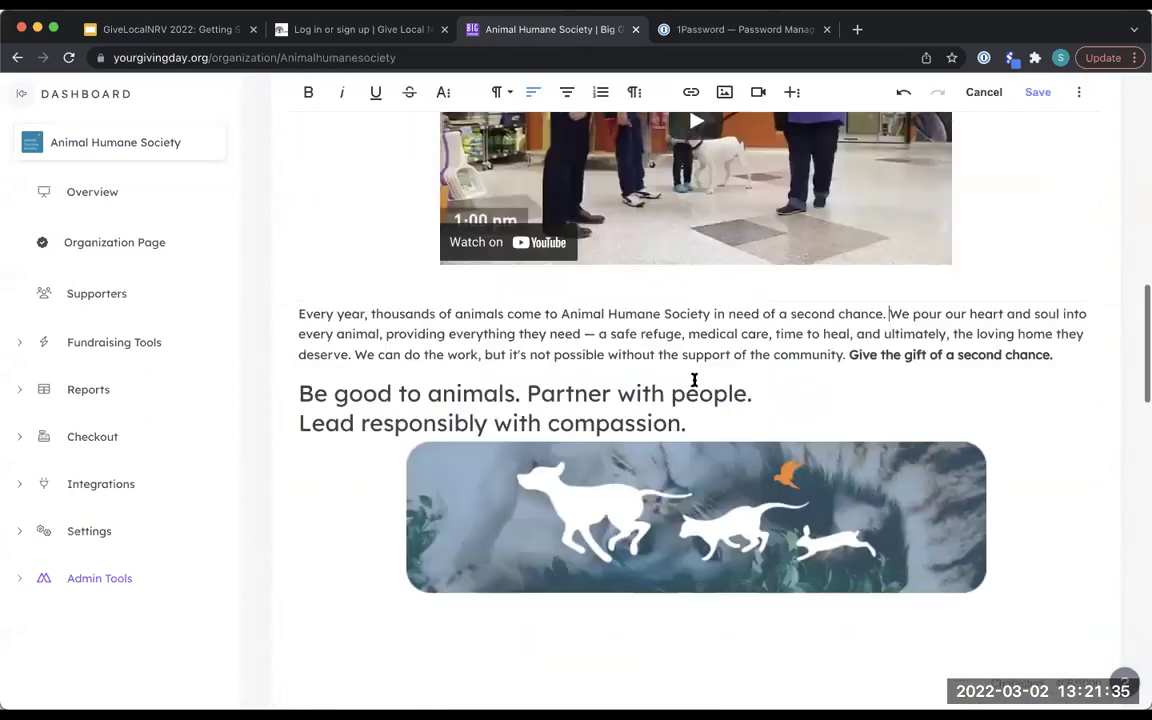
scroll(695, 382, "up", 3)
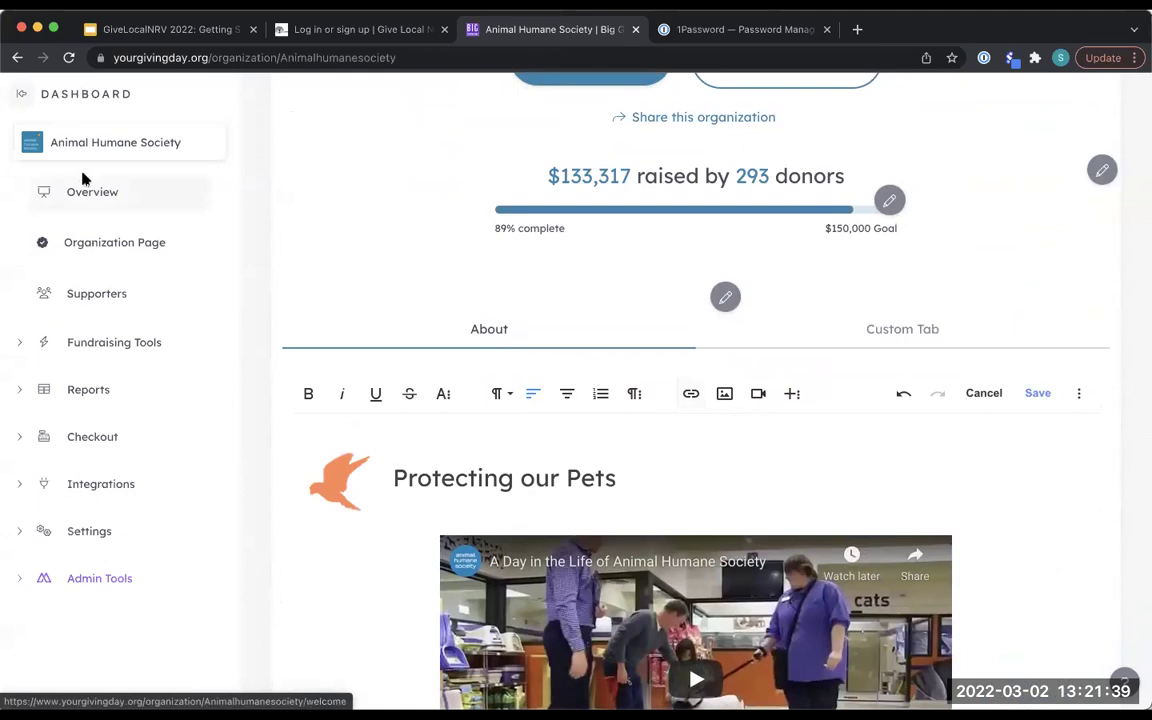
Step: Open the organization's General Settings and review the options from Domain Masking and URL Customization through Social Sharing
left_click(97, 531)
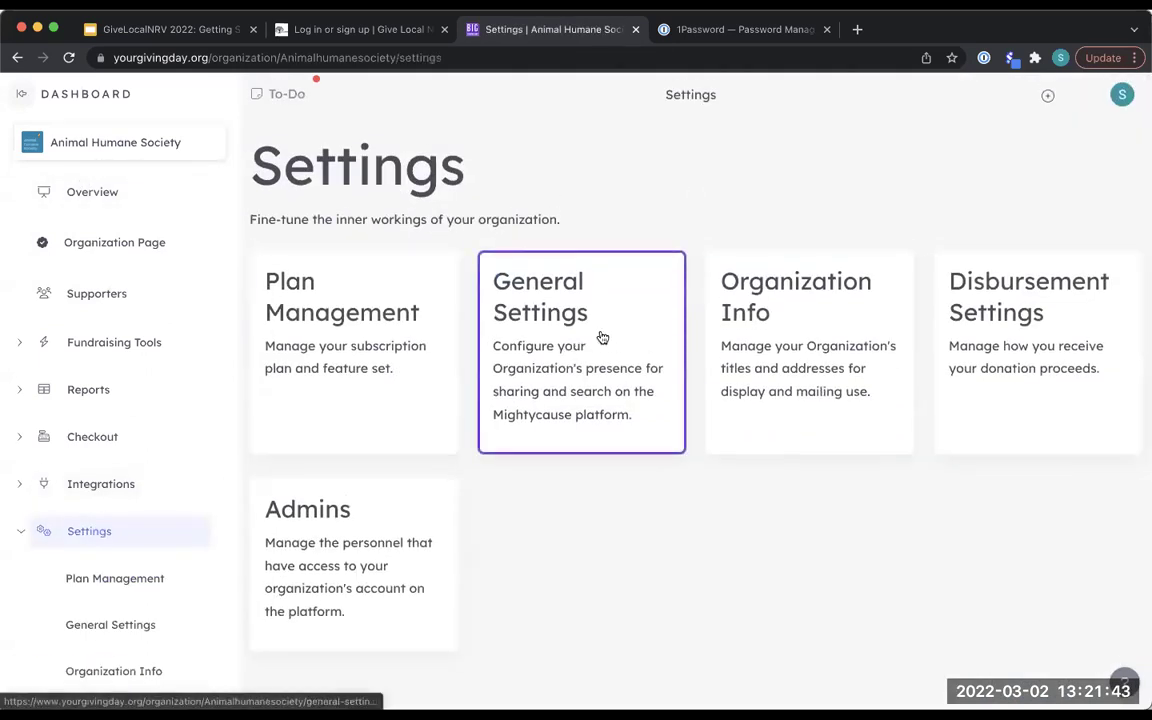
left_click(607, 391)
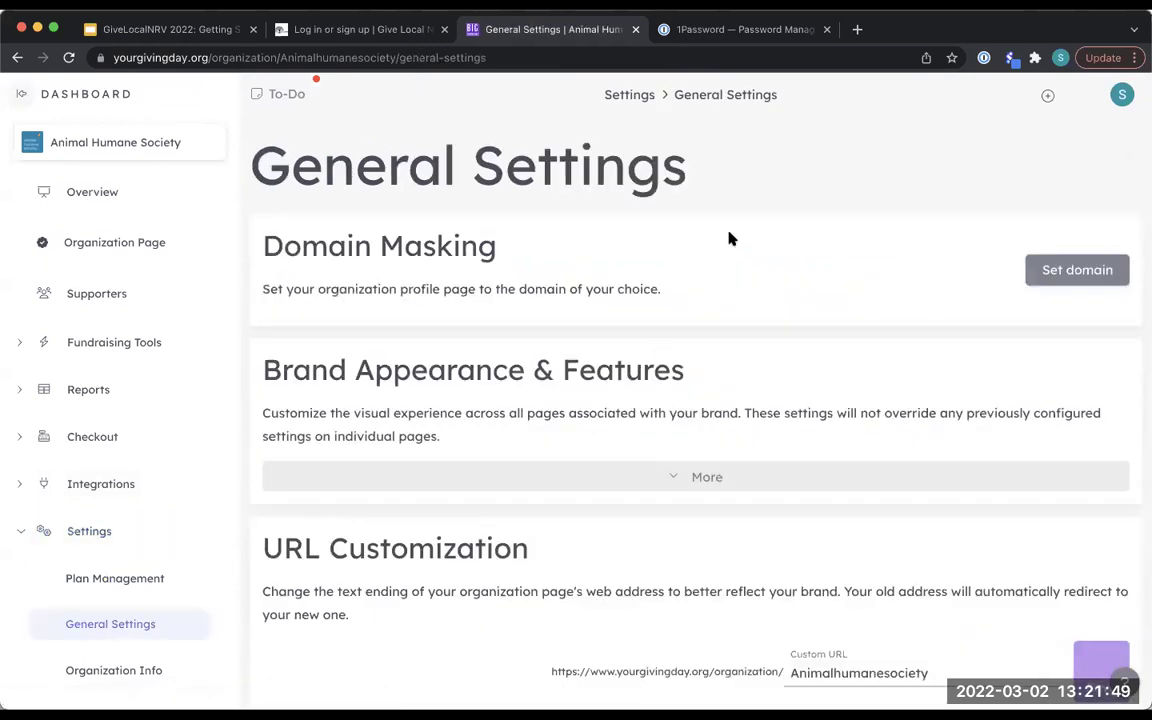
scroll(729, 239, "down", 2)
scroll(729, 239, "down", 1)
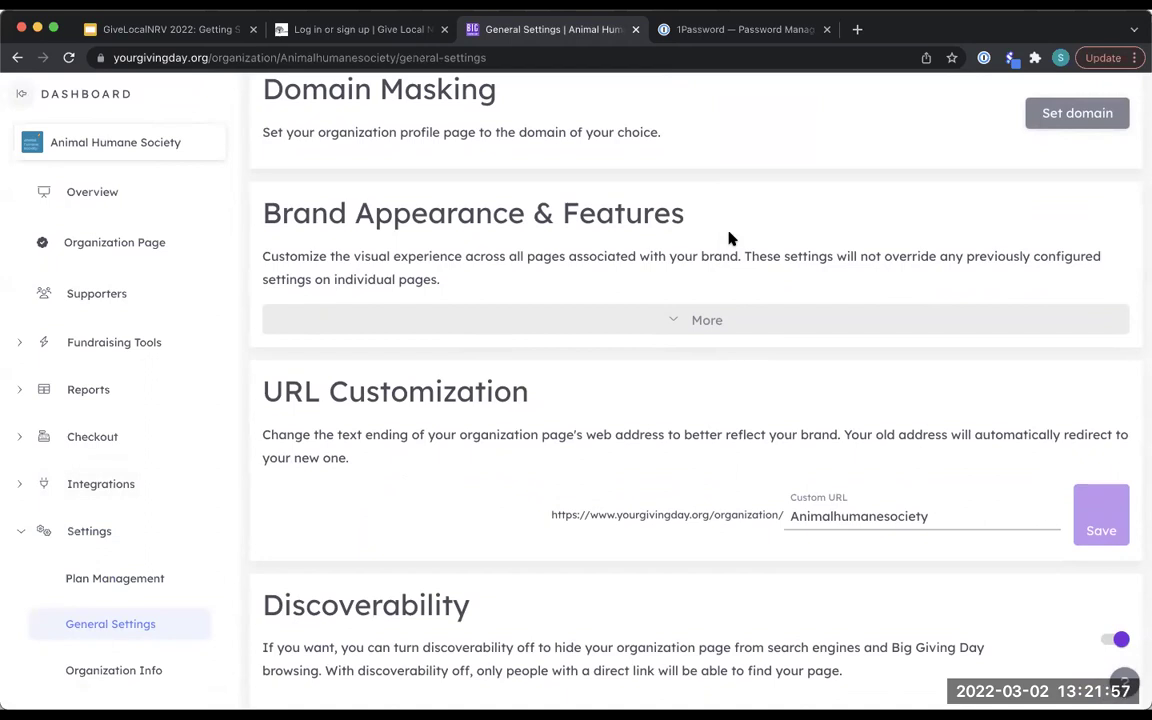
scroll(729, 238, "down", 9)
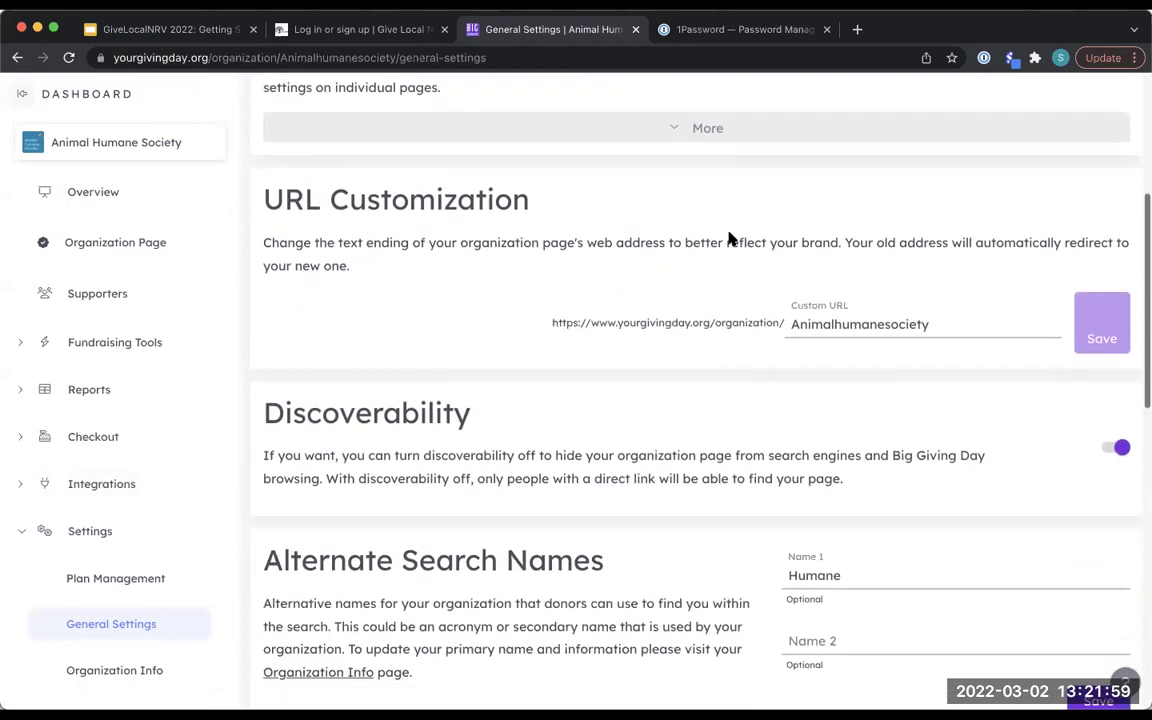
scroll(729, 228, "down", 2)
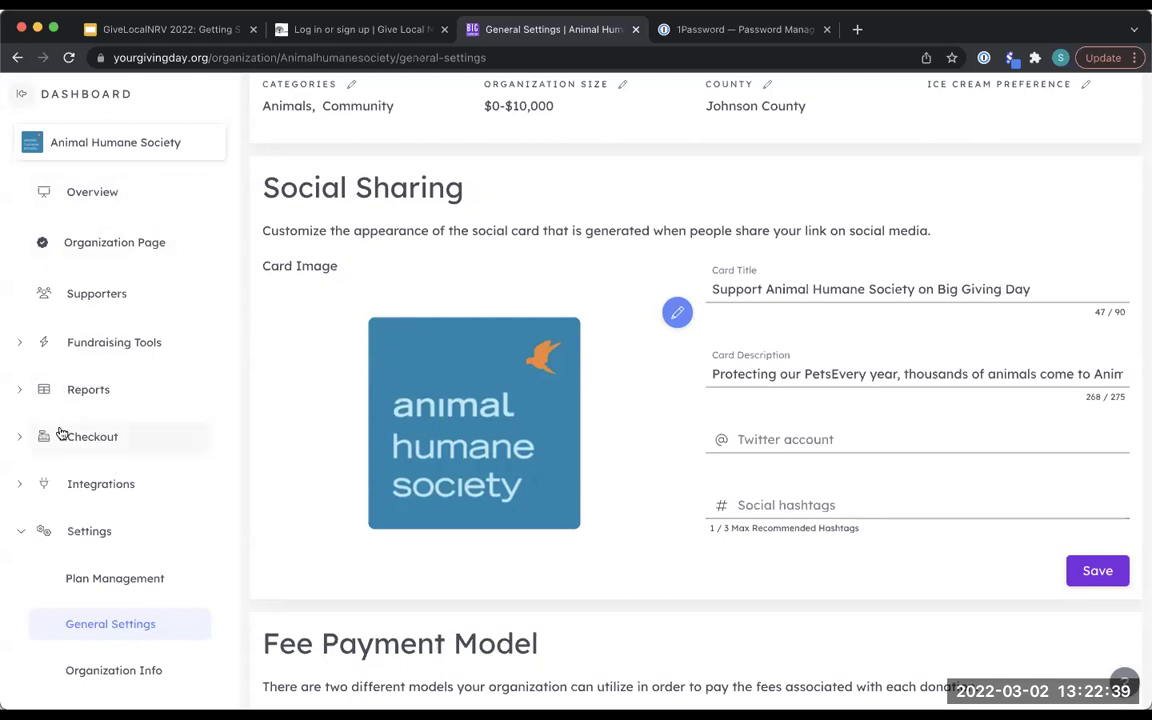
Step: Open the checkout's Donation Form and review its suggested amounts, dedication option, designation section and donor information fields
left_click(88, 438)
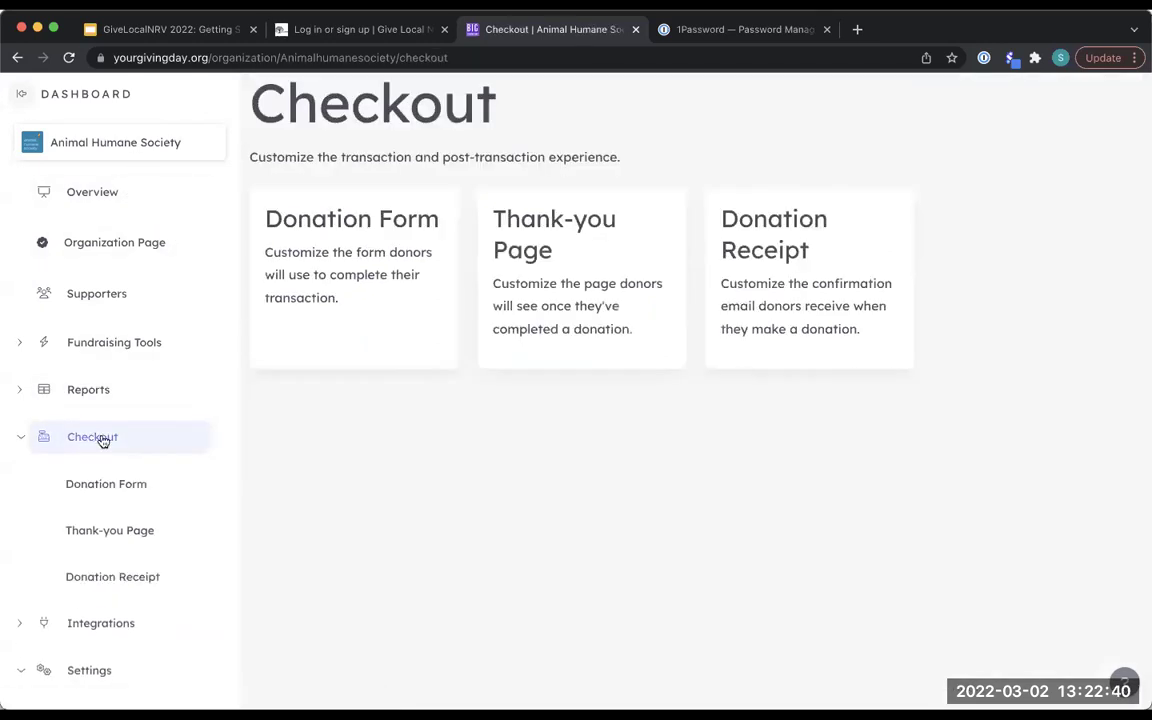
left_click(378, 336)
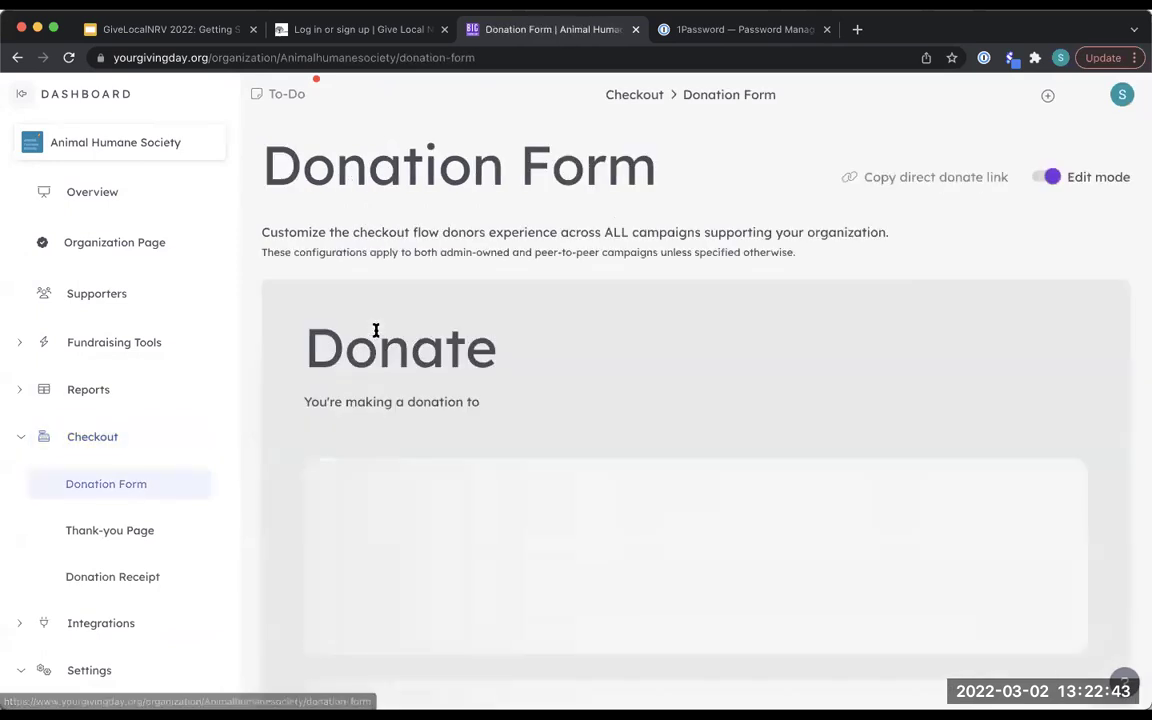
scroll(617, 361, "down", 3)
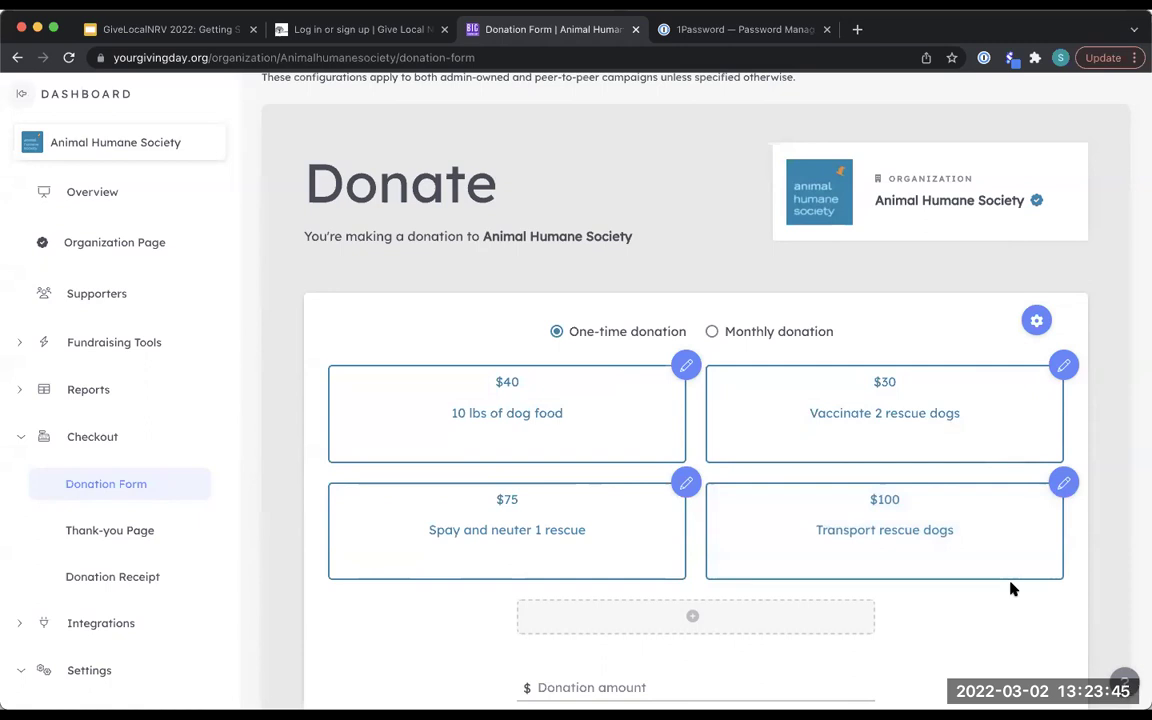
scroll(748, 440, "down", 3)
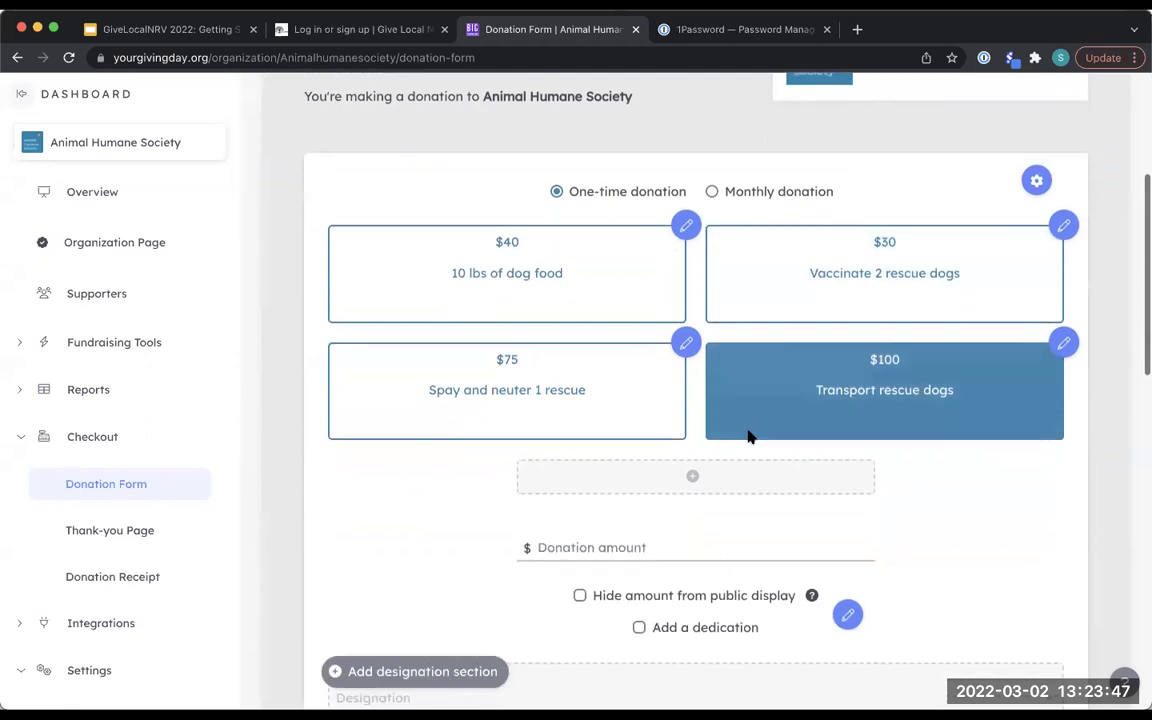
scroll(748, 437, "down", 1)
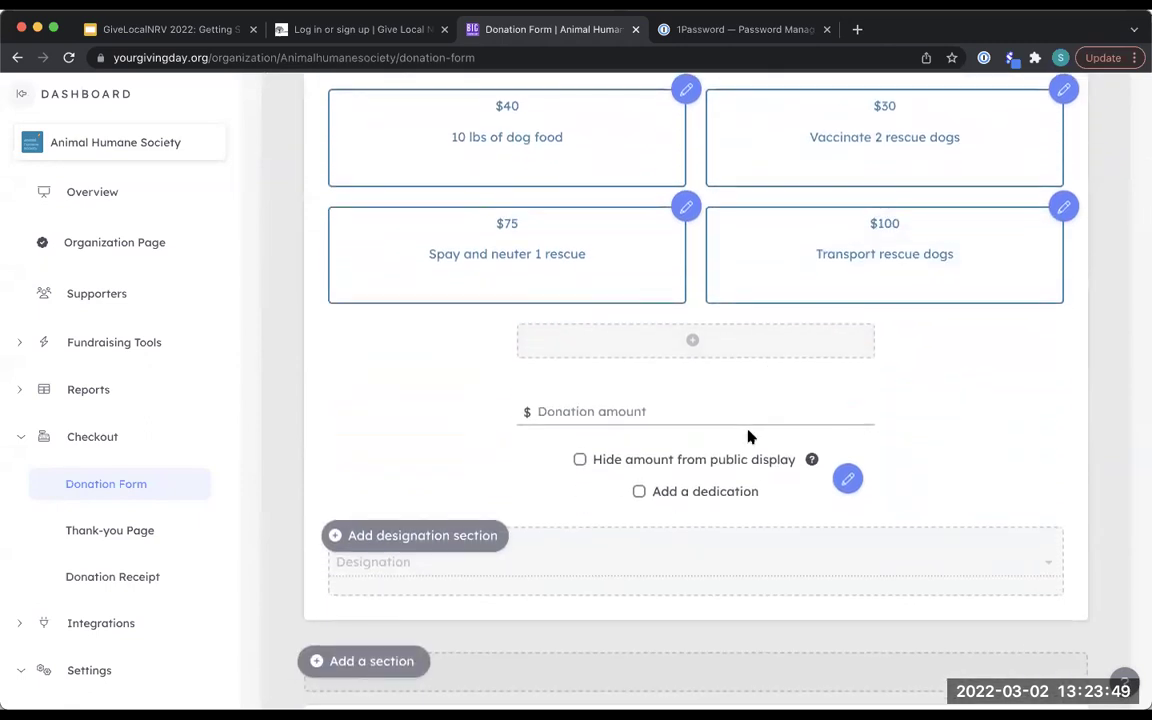
scroll(749, 438, "down", 1)
scroll(749, 438, "down", 2)
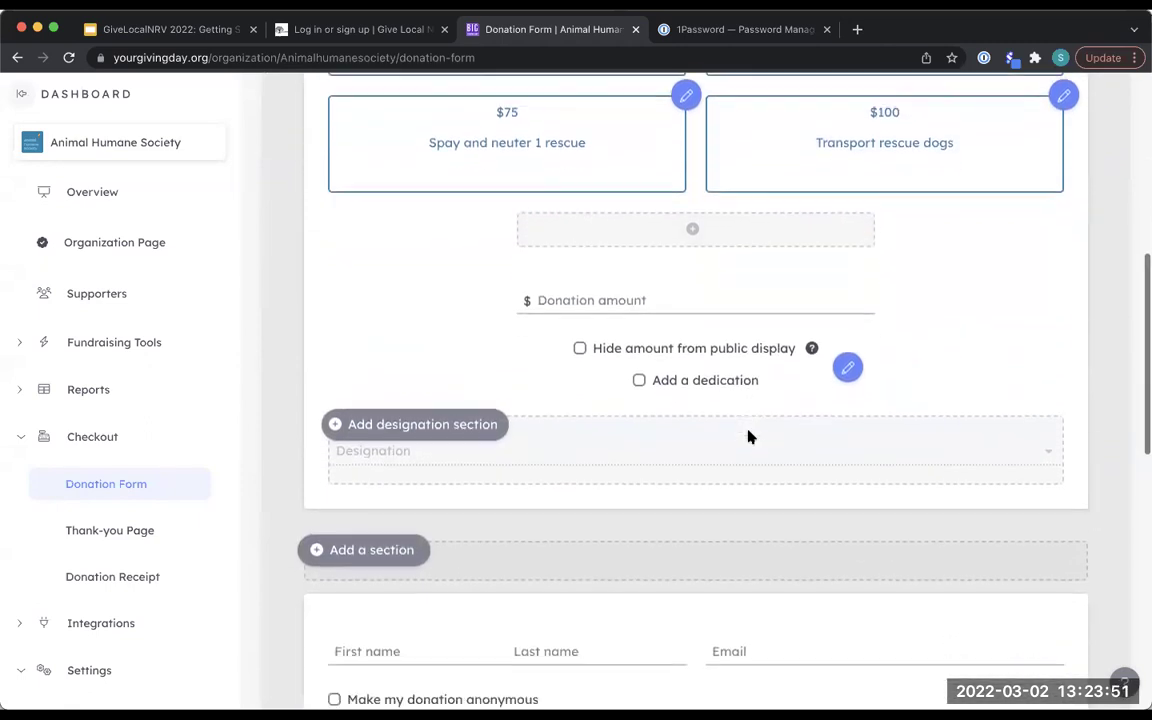
scroll(748, 437, "down", 1)
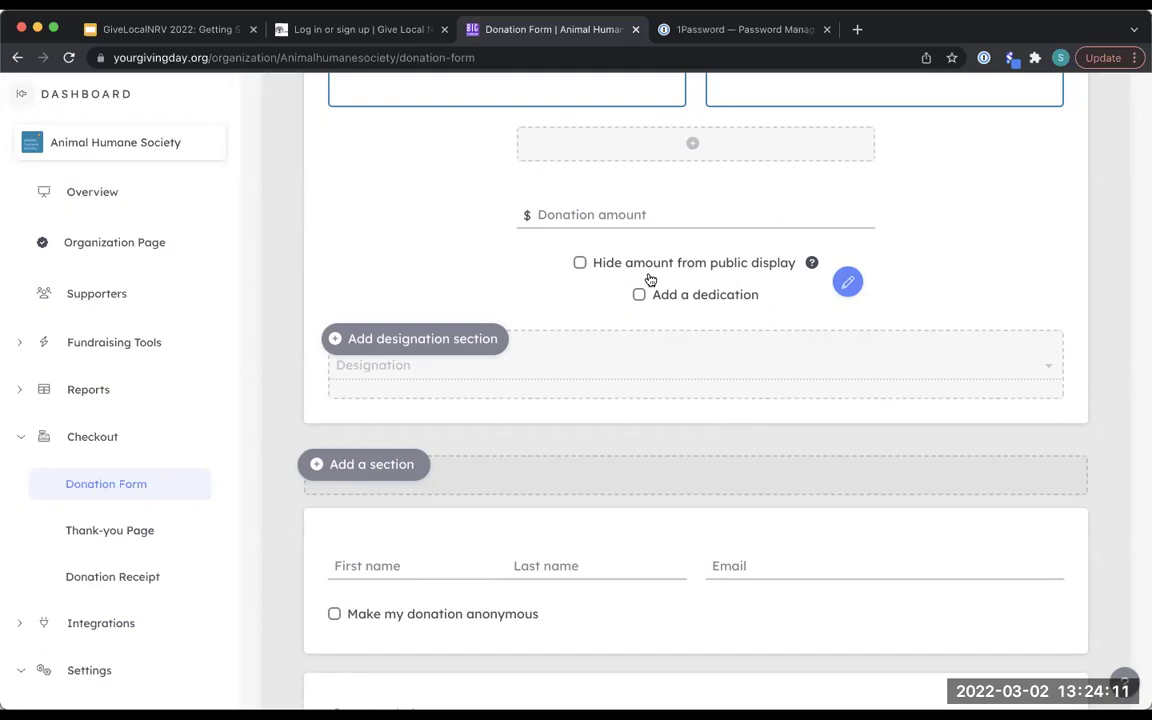
Step: Toggle the Donation Form's edit mode to show how the form can be previewed
scroll(650, 280, "up", 3)
scroll(650, 280, "up", 5)
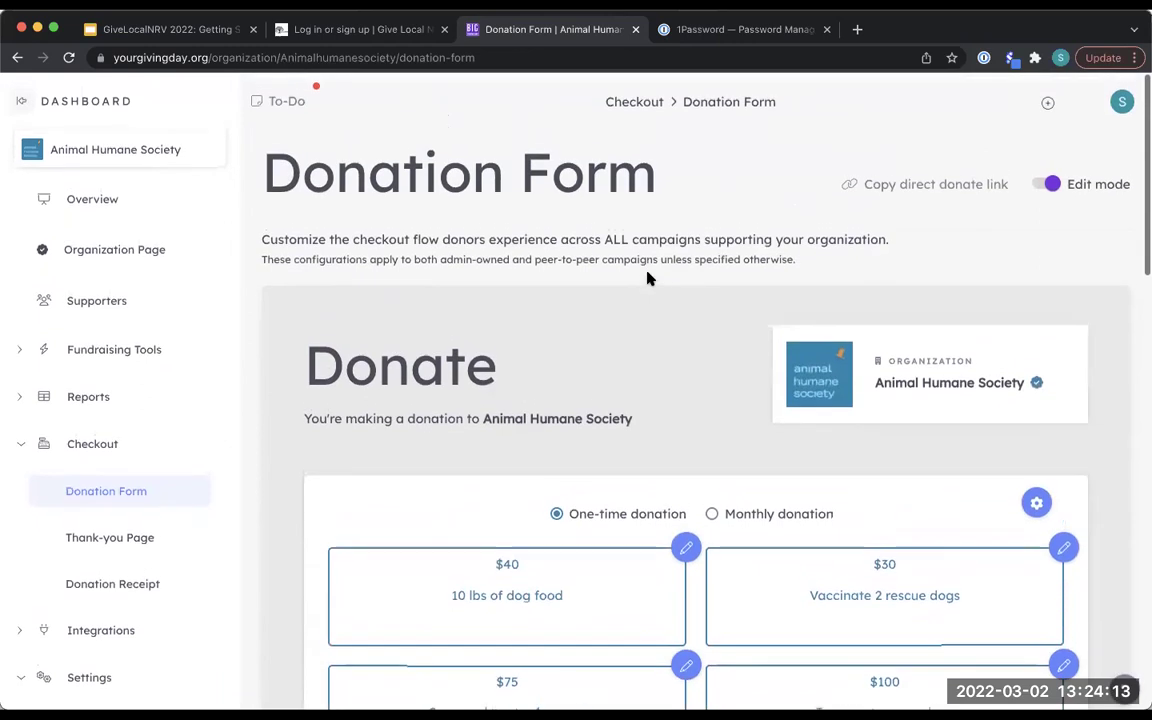
left_click(1044, 179)
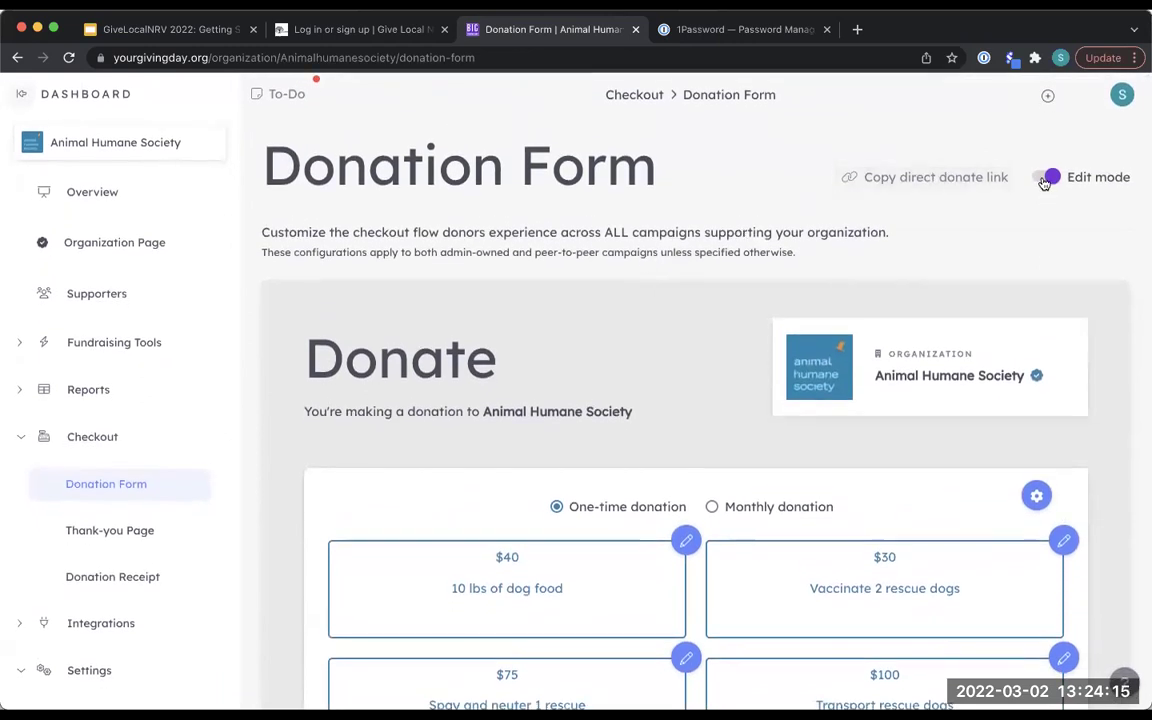
left_click(1046, 179)
Step: Open the checkout's Thank-you Page and review its customizable message and embedded video
left_click(131, 537)
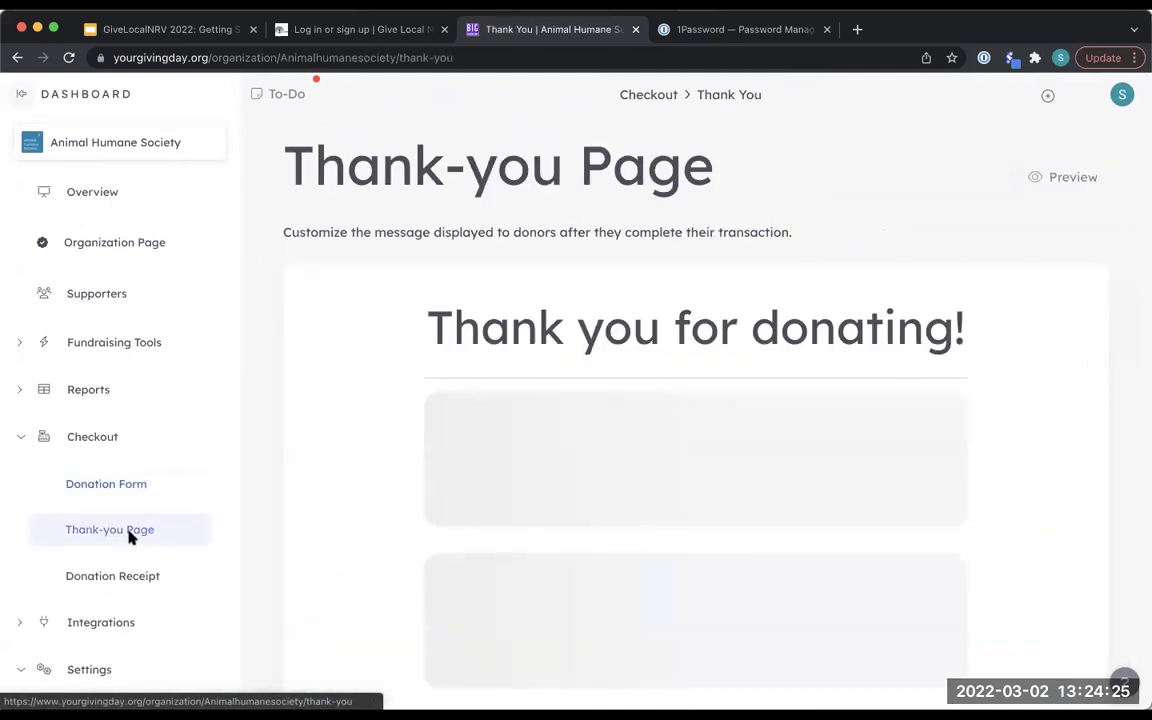
scroll(862, 345, "down", 1)
scroll(866, 353, "down", 1)
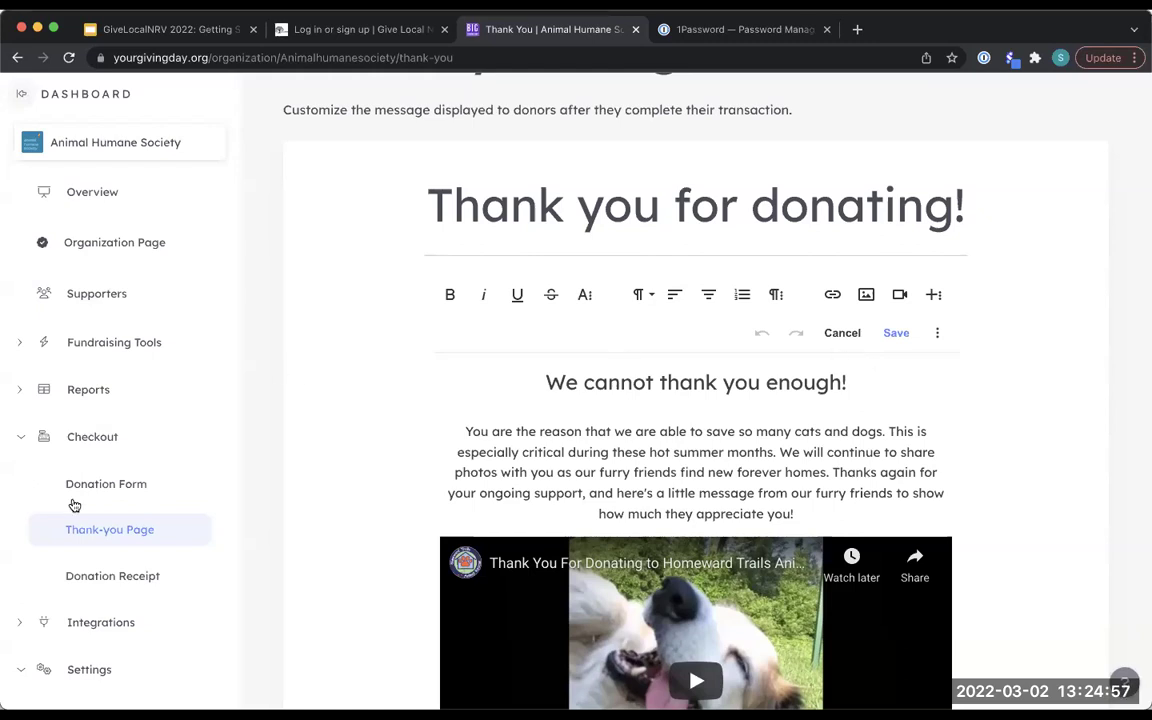
Step: Open the Donation Receipt page and review its customizable message alongside the receipt preview
left_click(90, 578)
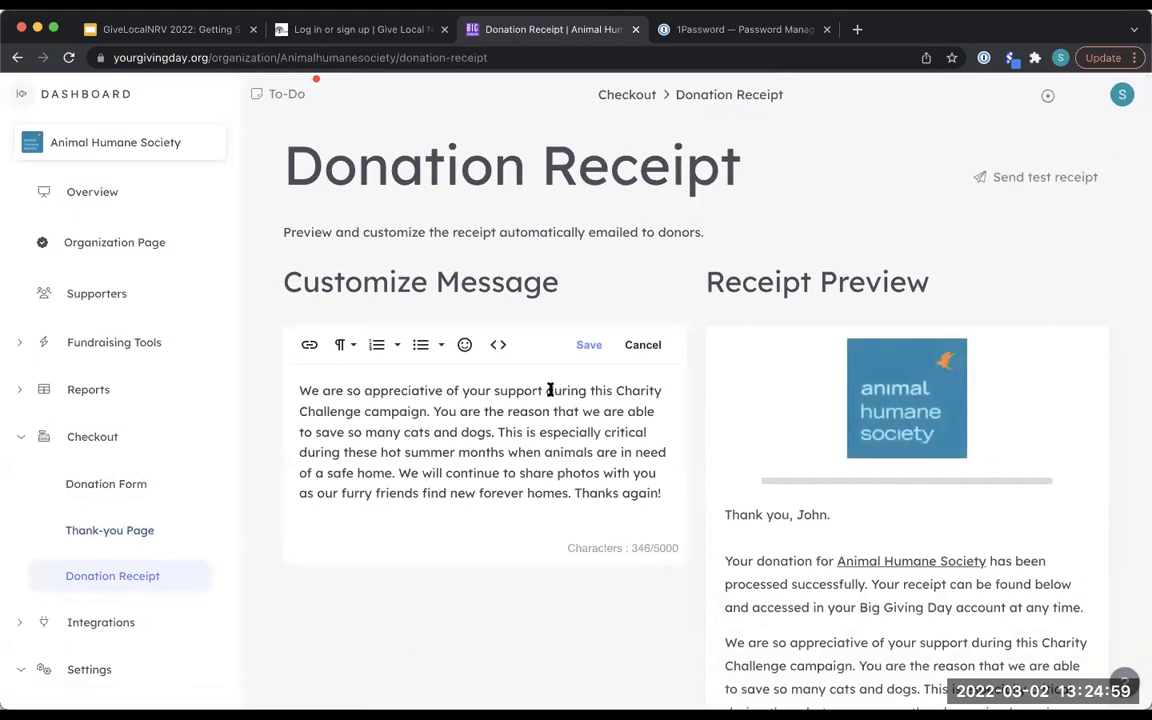
scroll(622, 347, "down", 2)
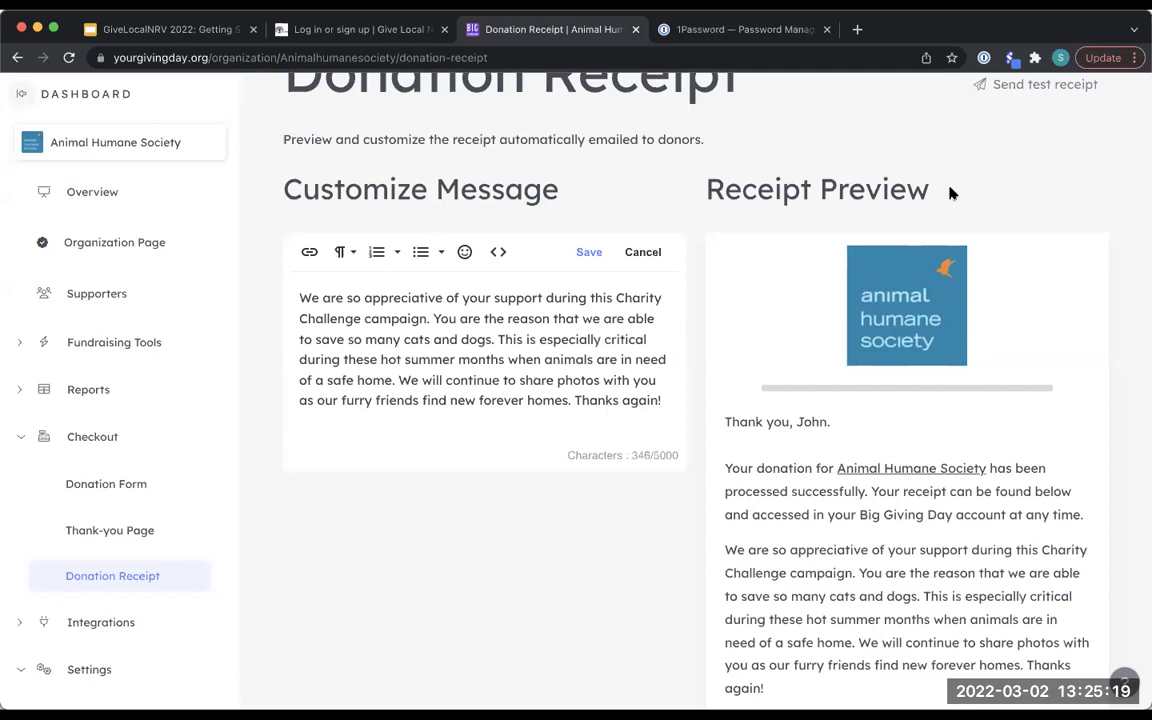
scroll(1016, 353, "down", 5)
scroll(1016, 353, "up", 3)
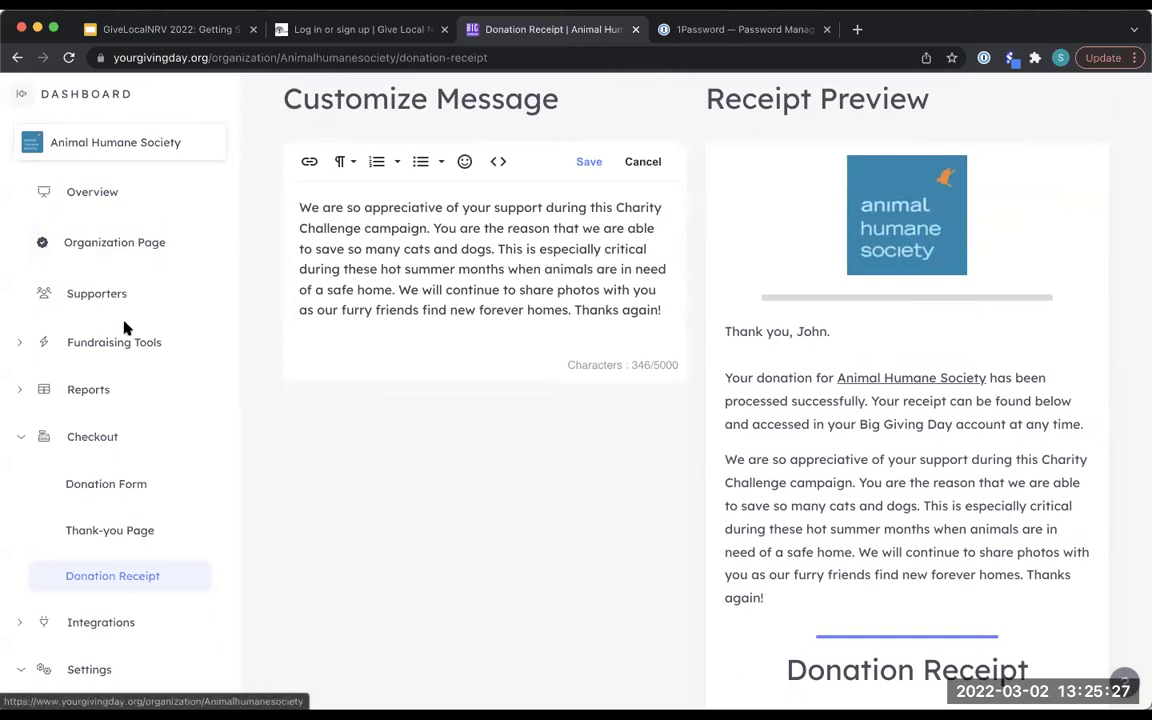
Step: Open the All Donations report and review its filters, including the available time period options
left_click(86, 396)
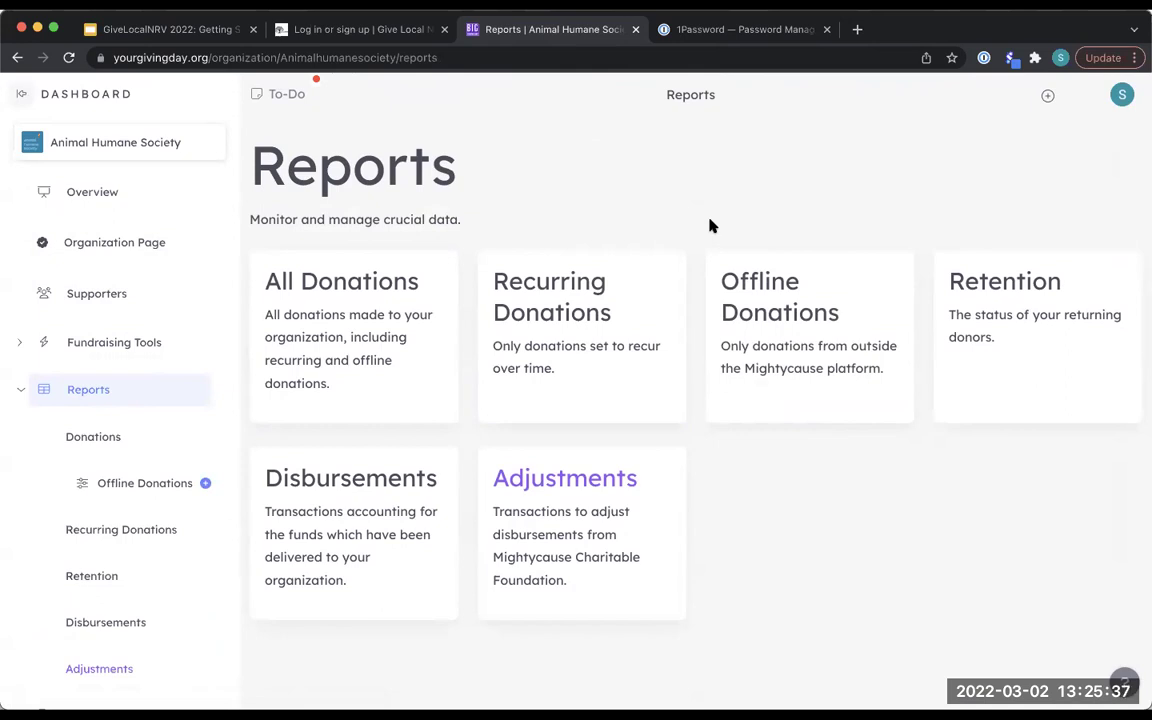
left_click(393, 296)
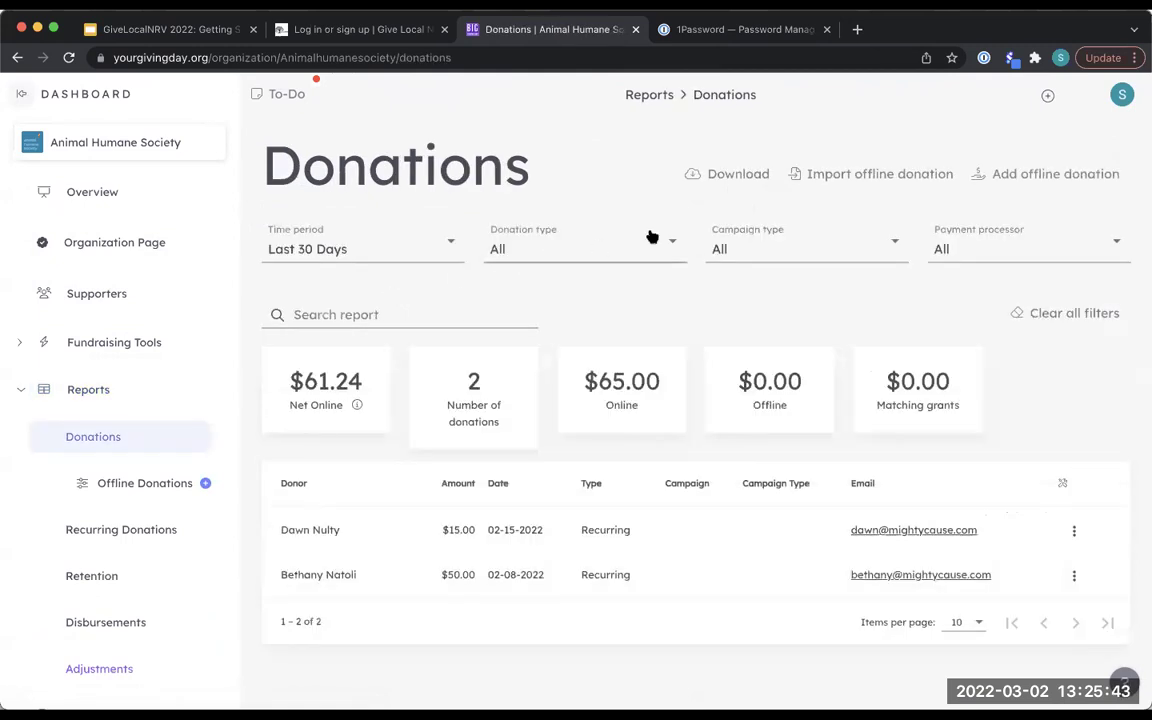
scroll(651, 237, "down", 2)
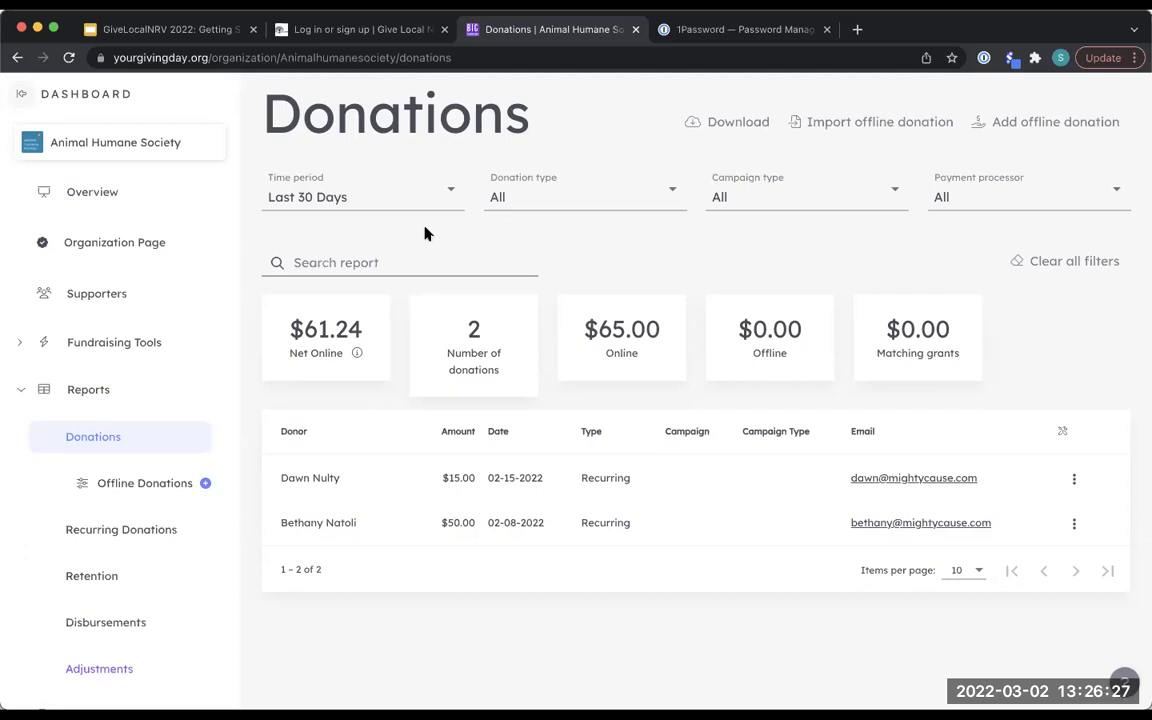
left_click(320, 193)
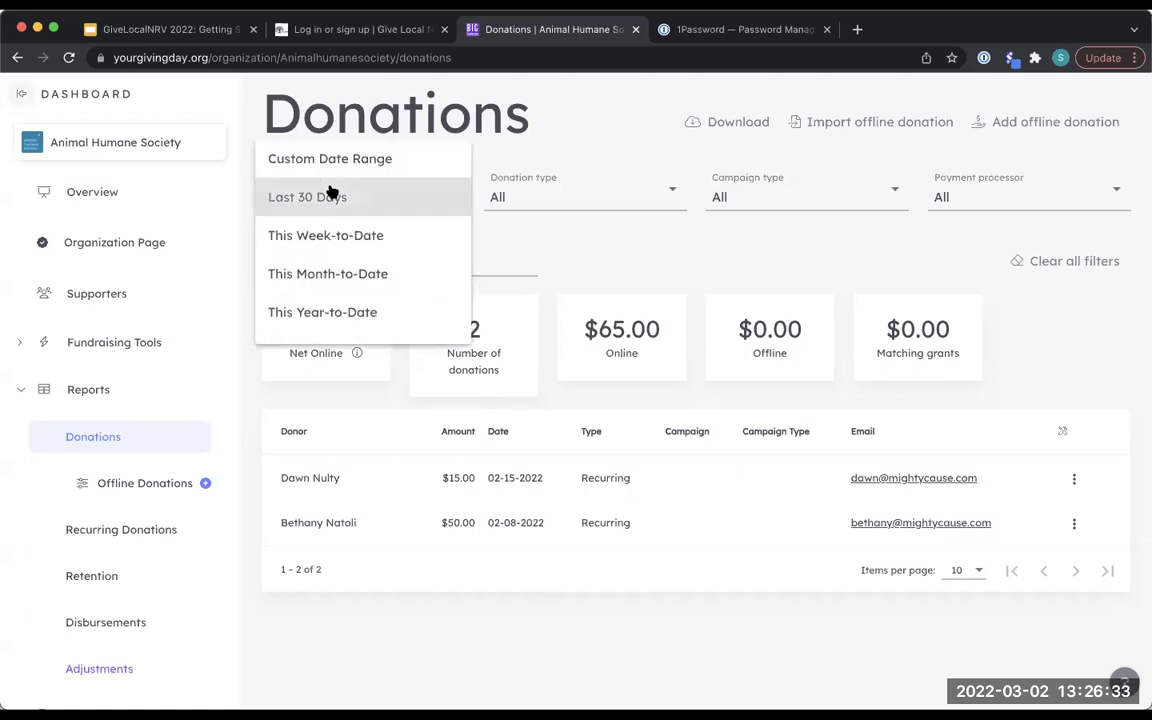
left_click(513, 248)
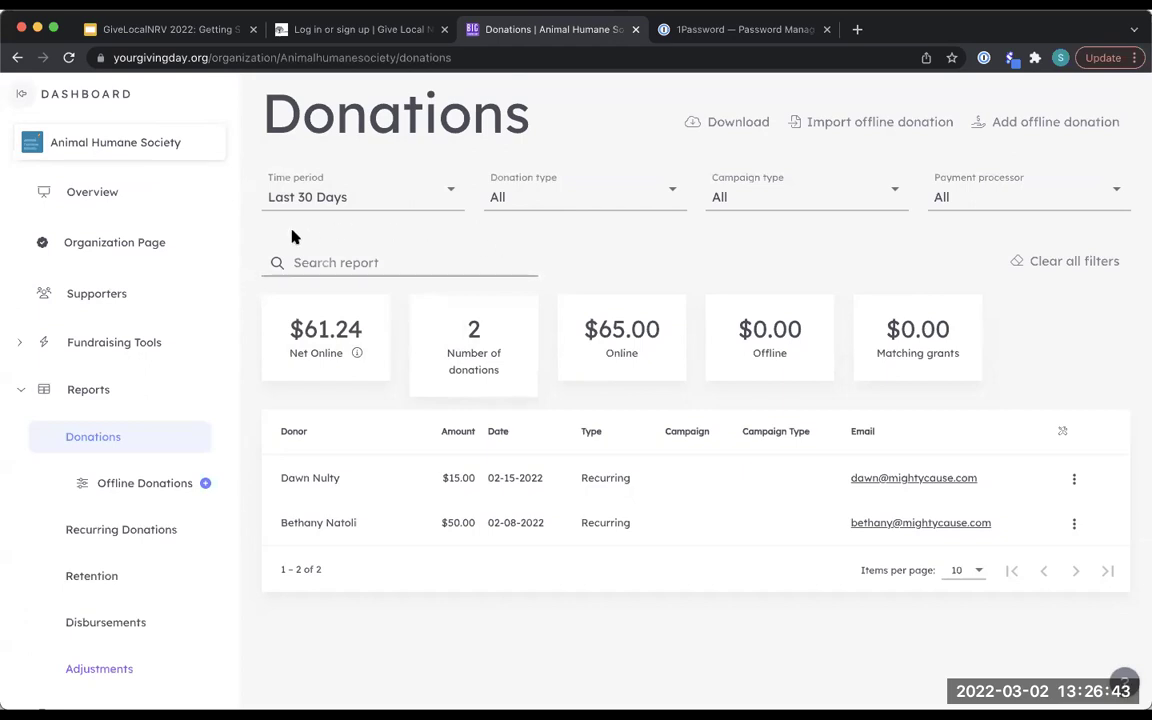
Step: Return to the Reports overview, review the available report types and open the Offline Donations report
left_click(97, 394)
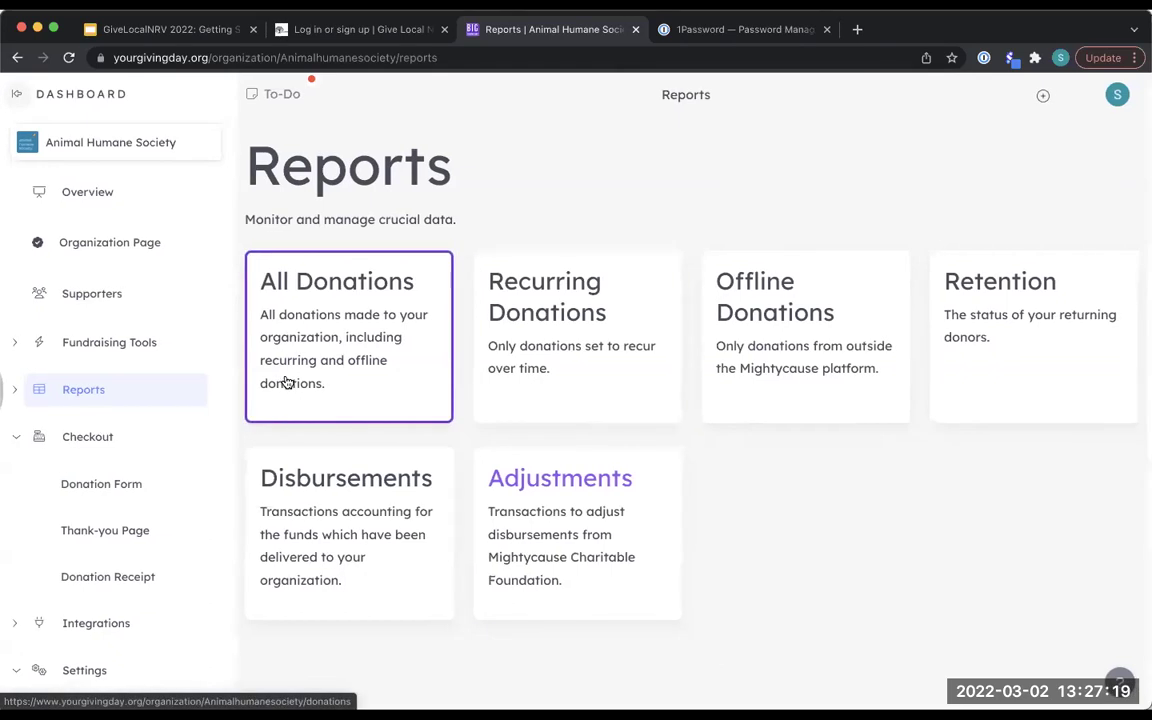
scroll(795, 496, "down", 2)
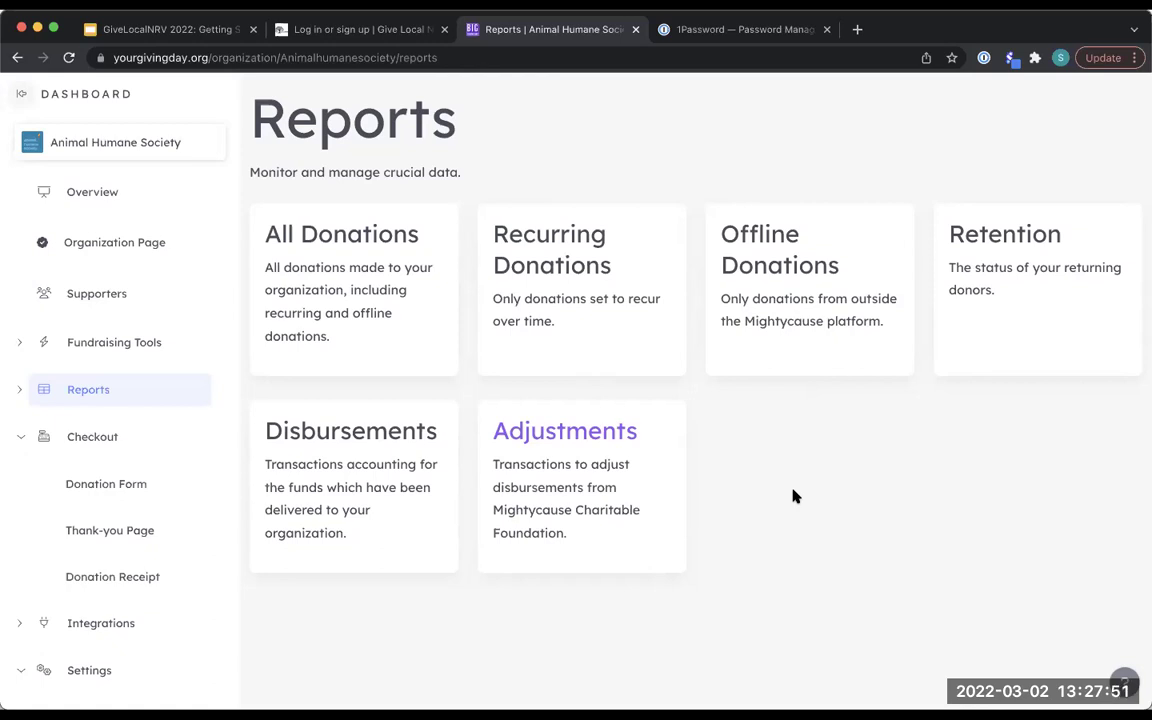
left_click(818, 299)
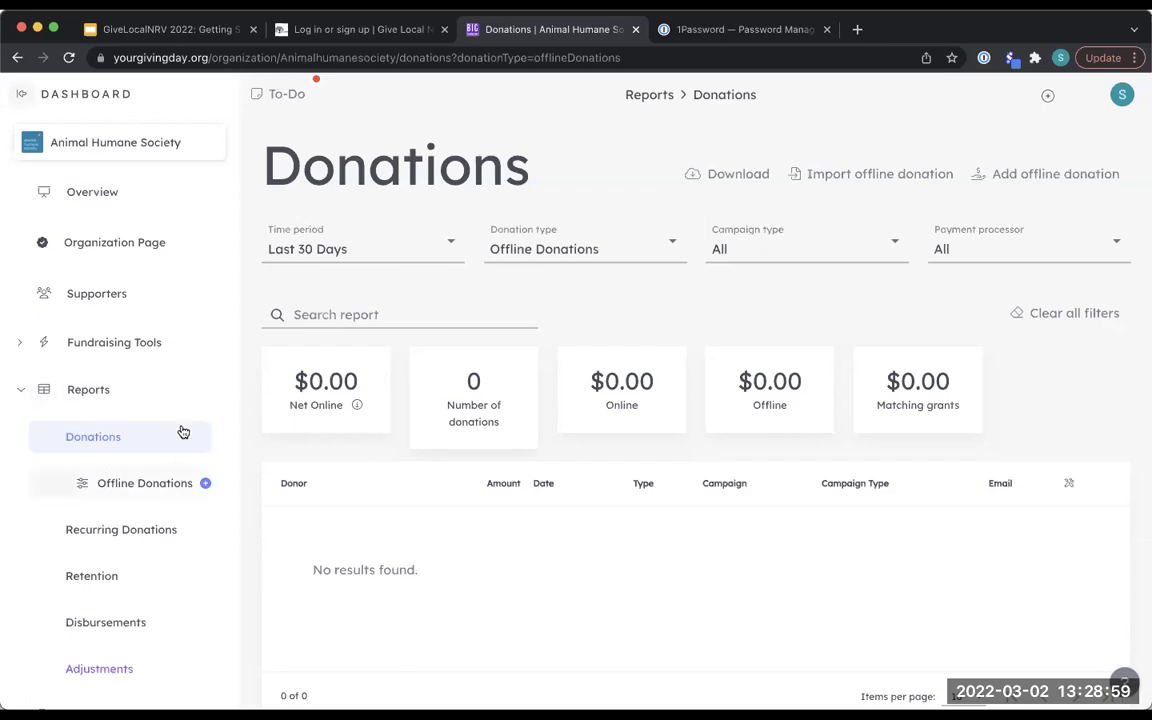
left_click(85, 390)
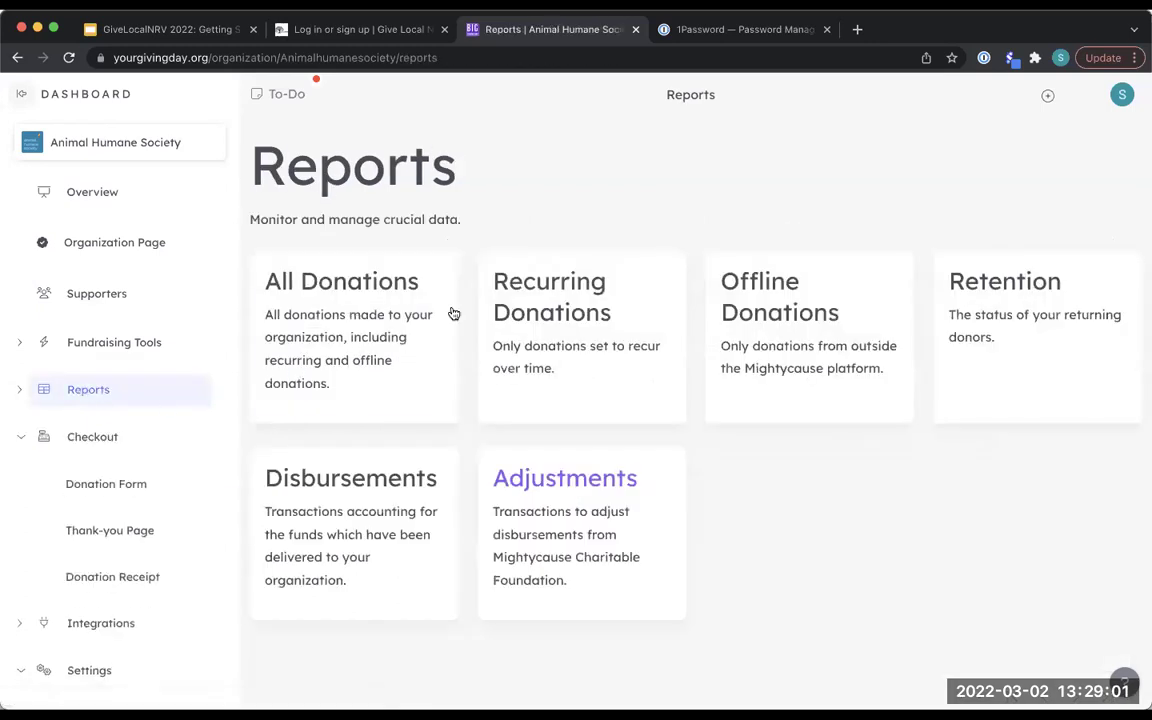
left_click(837, 310)
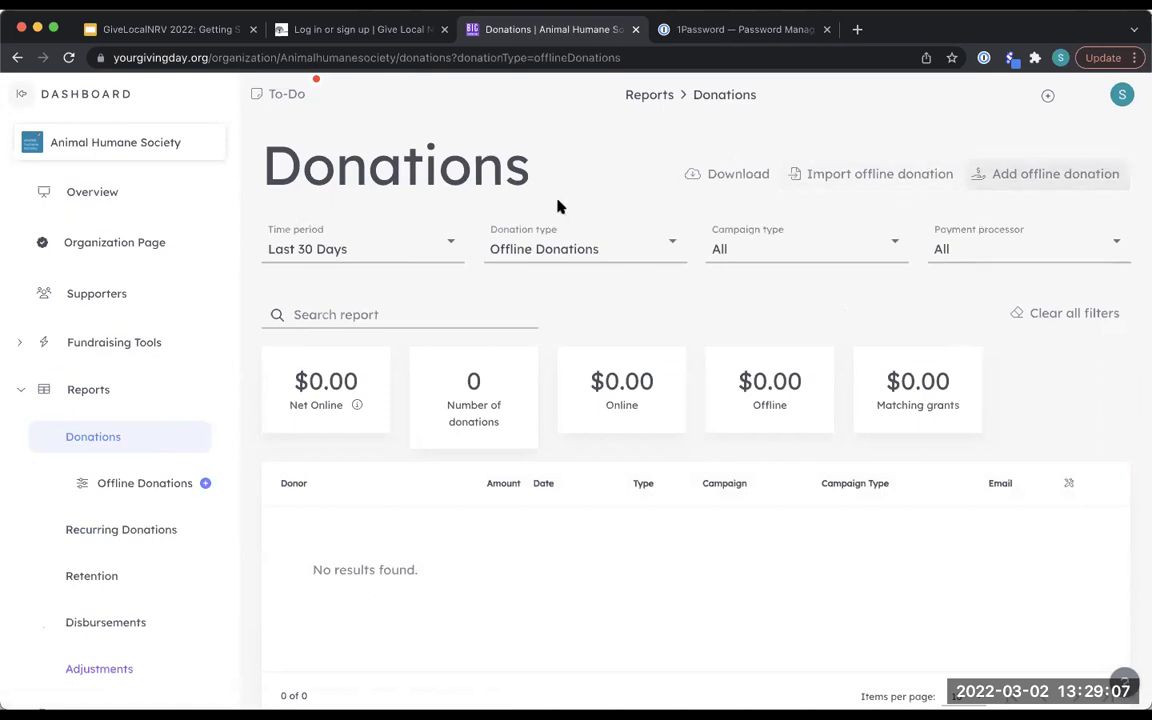
Step: Open the new match form under Matching Grants and review its sponsor, value, date, match type and condition fields
left_click(91, 395)
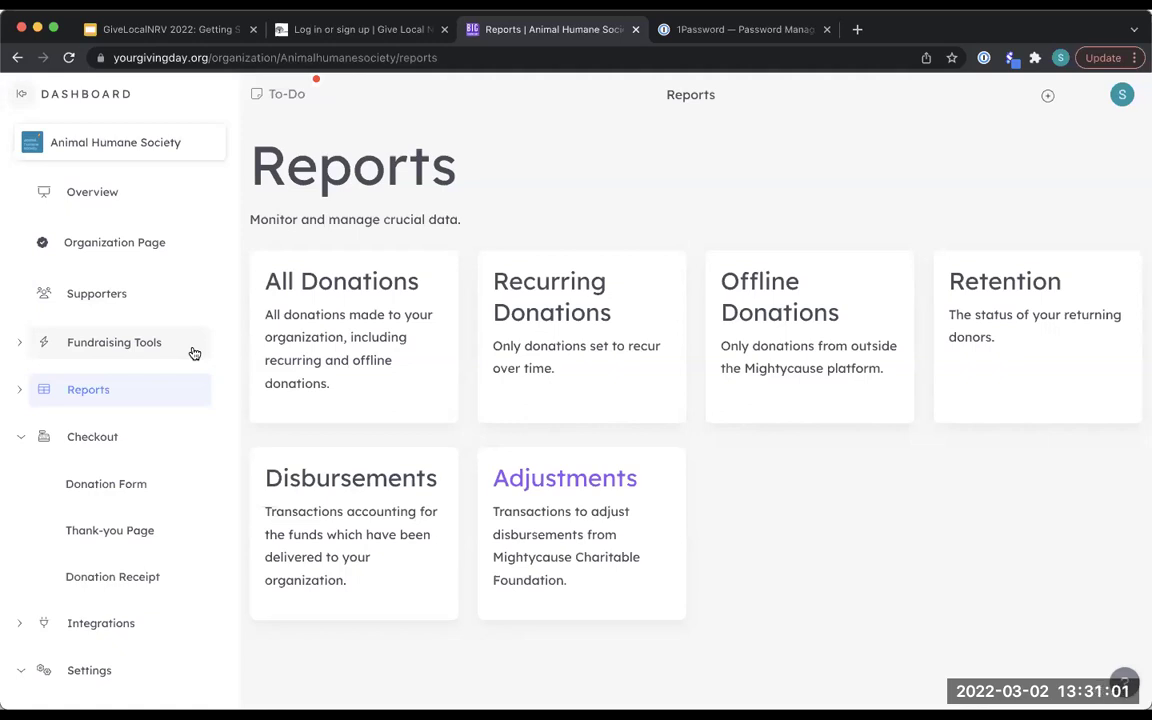
left_click(133, 345)
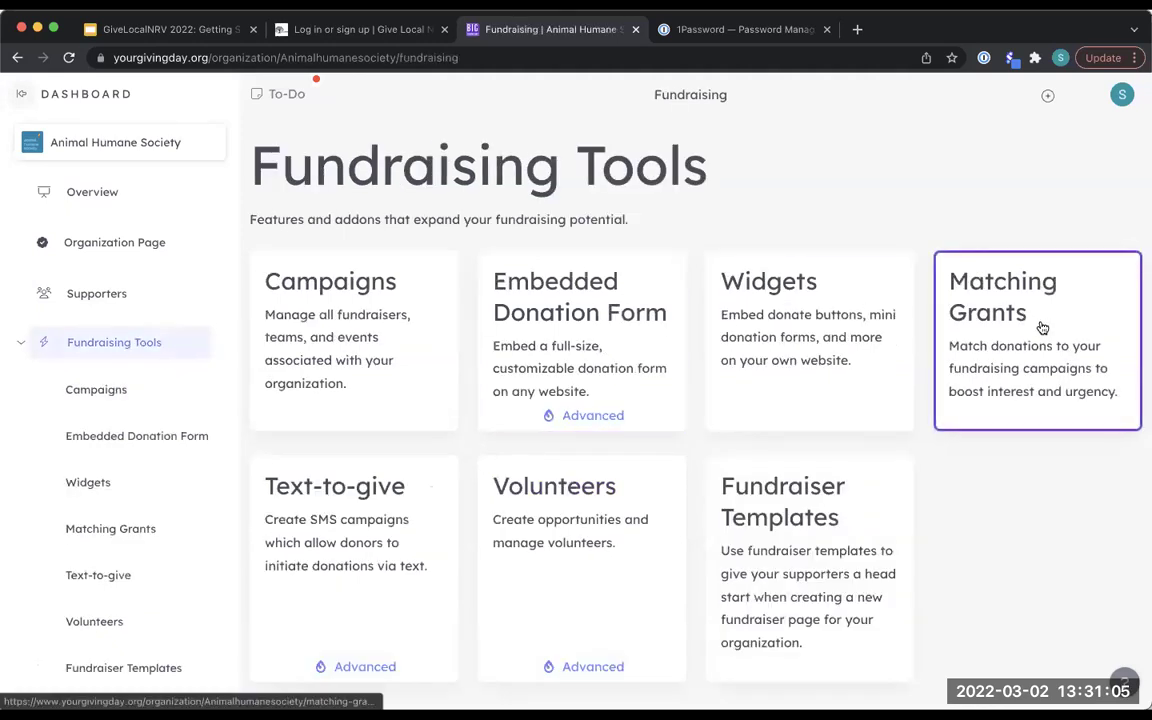
left_click(1041, 328)
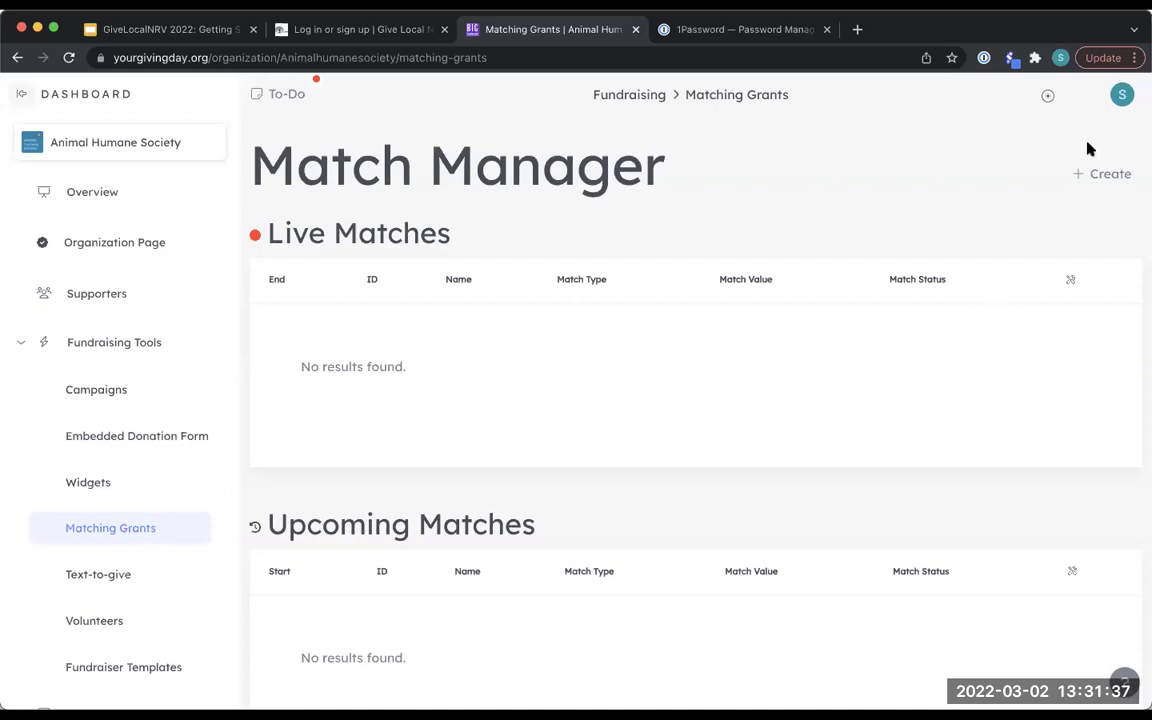
left_click(1110, 180)
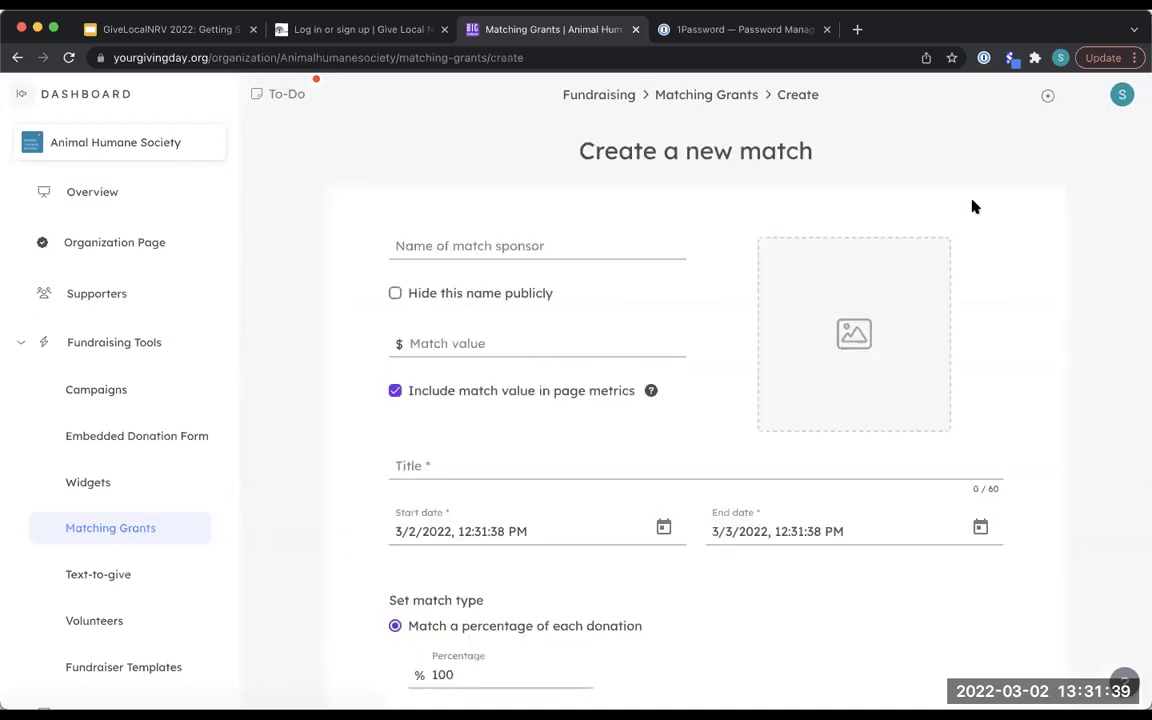
scroll(1032, 219, "down", 2)
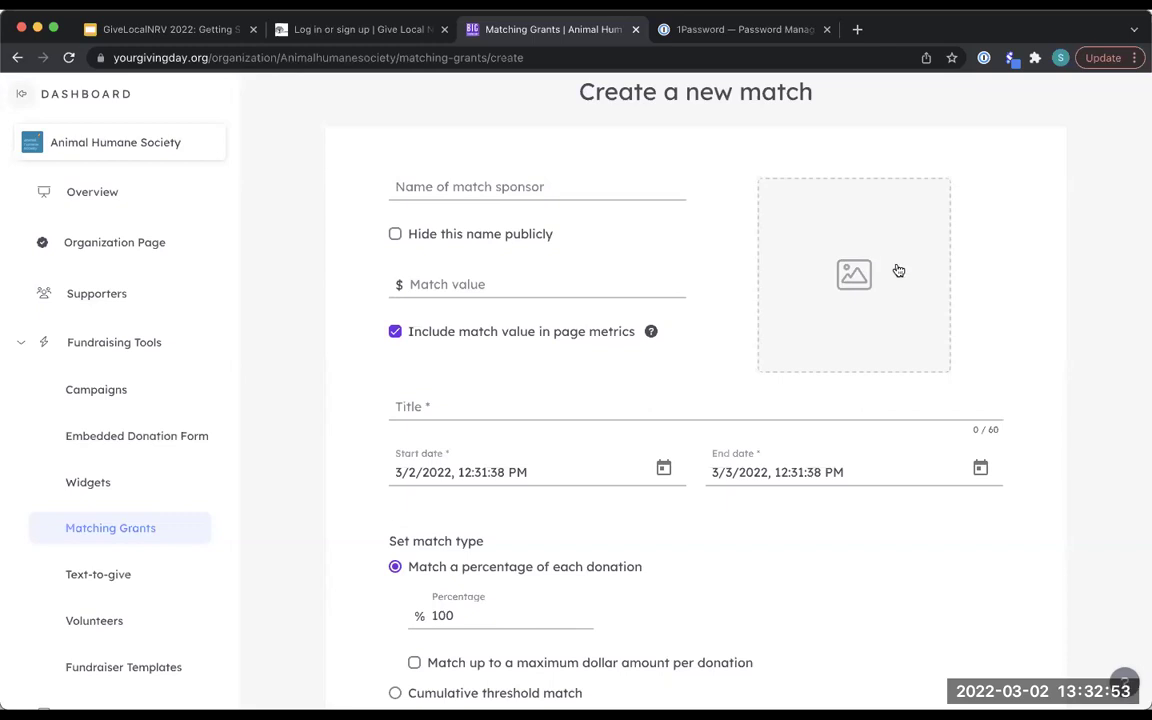
scroll(898, 268, "down", 3)
scroll(898, 268, "down", 2)
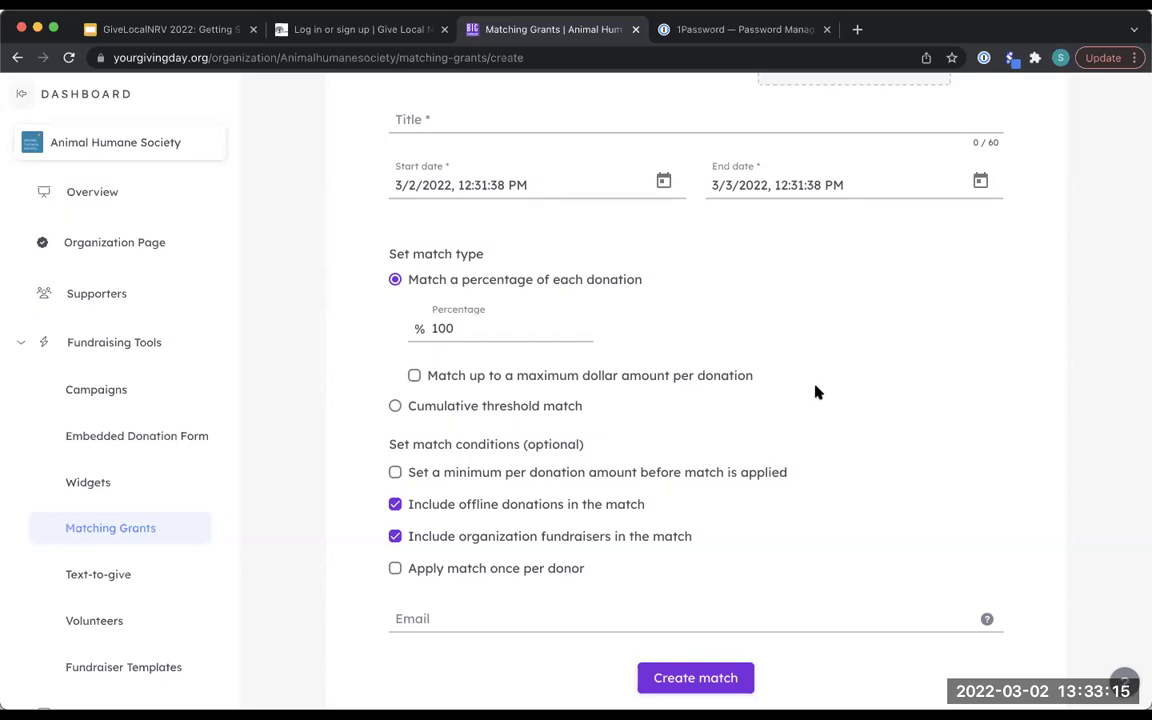
scroll(815, 392, "down", 1)
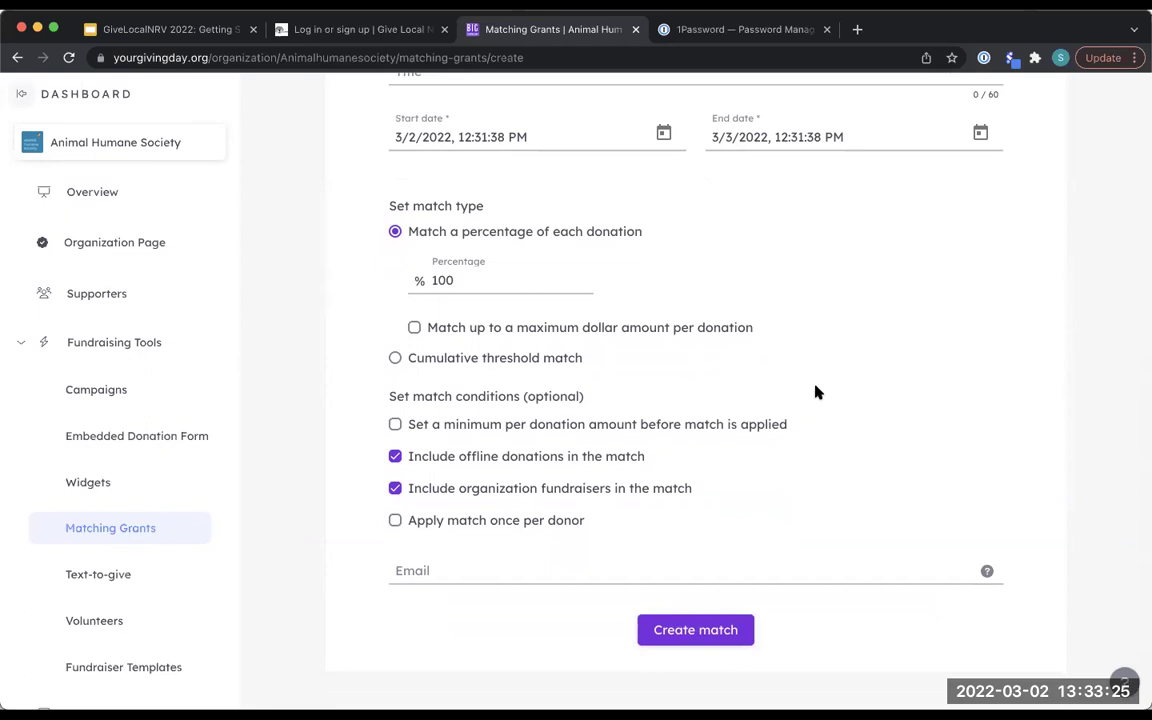
Step: Collapse the Checkout and Fundraising Tools navigation groups and open the Settings overview
scroll(167, 321, "down", 3)
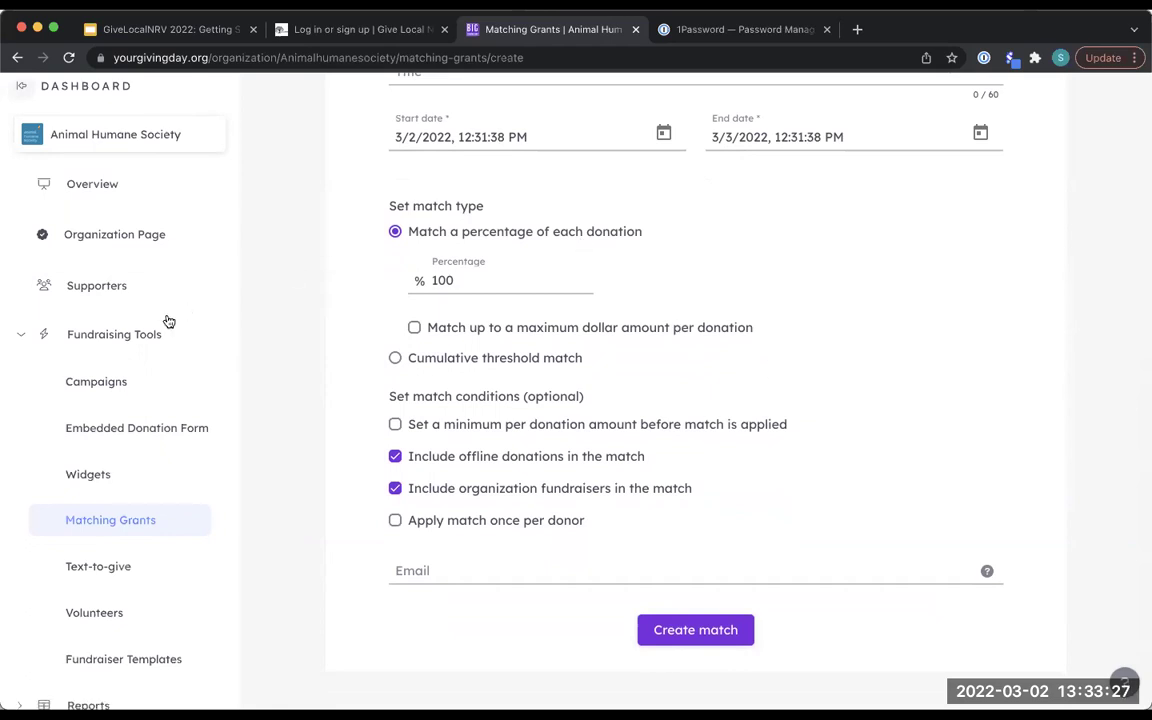
scroll(167, 321, "down", 6)
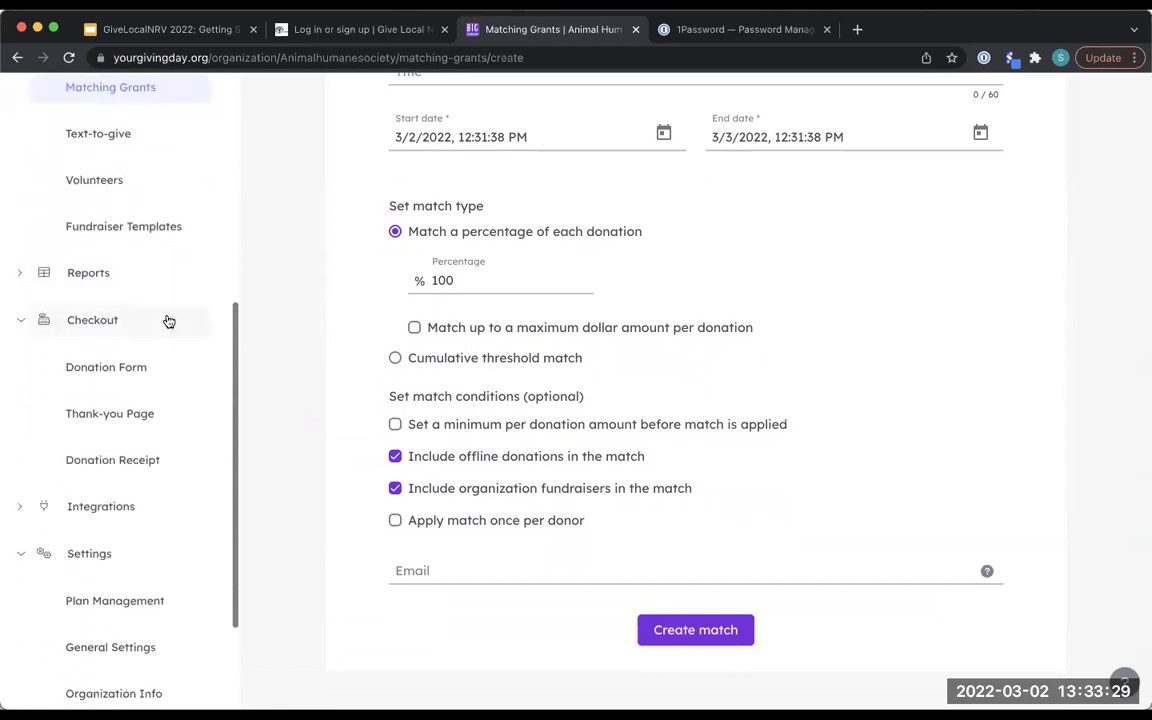
left_click(20, 320)
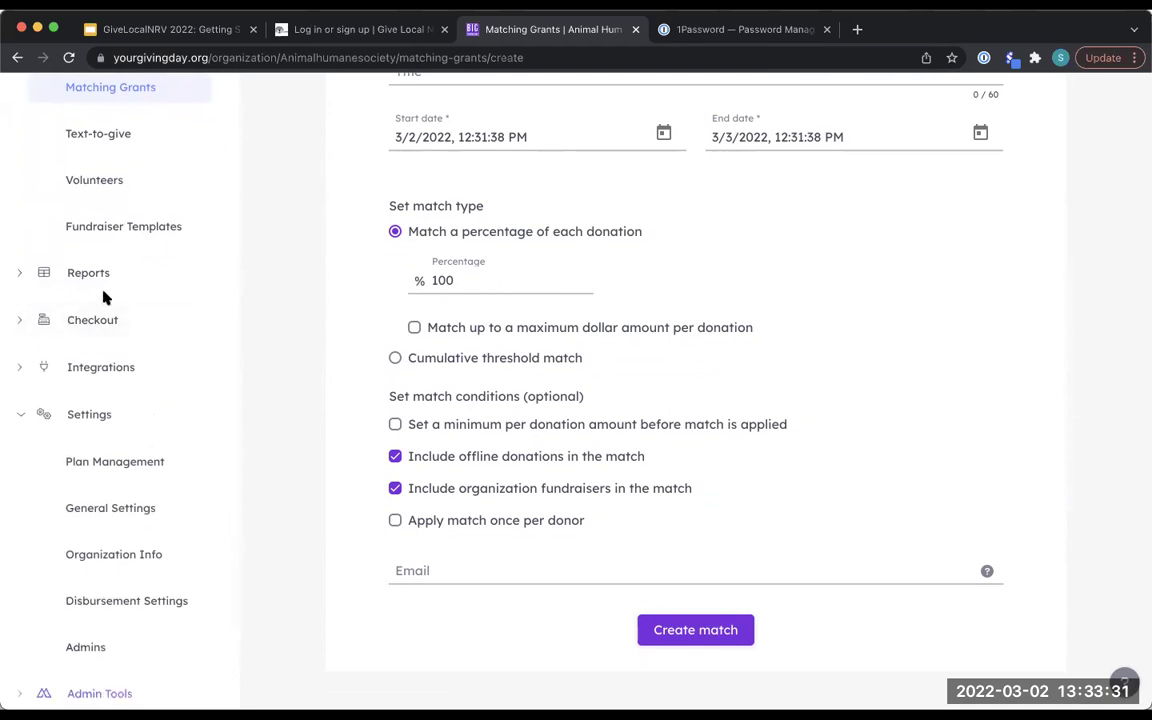
scroll(103, 296, "up", 2)
scroll(104, 299, "up", 4)
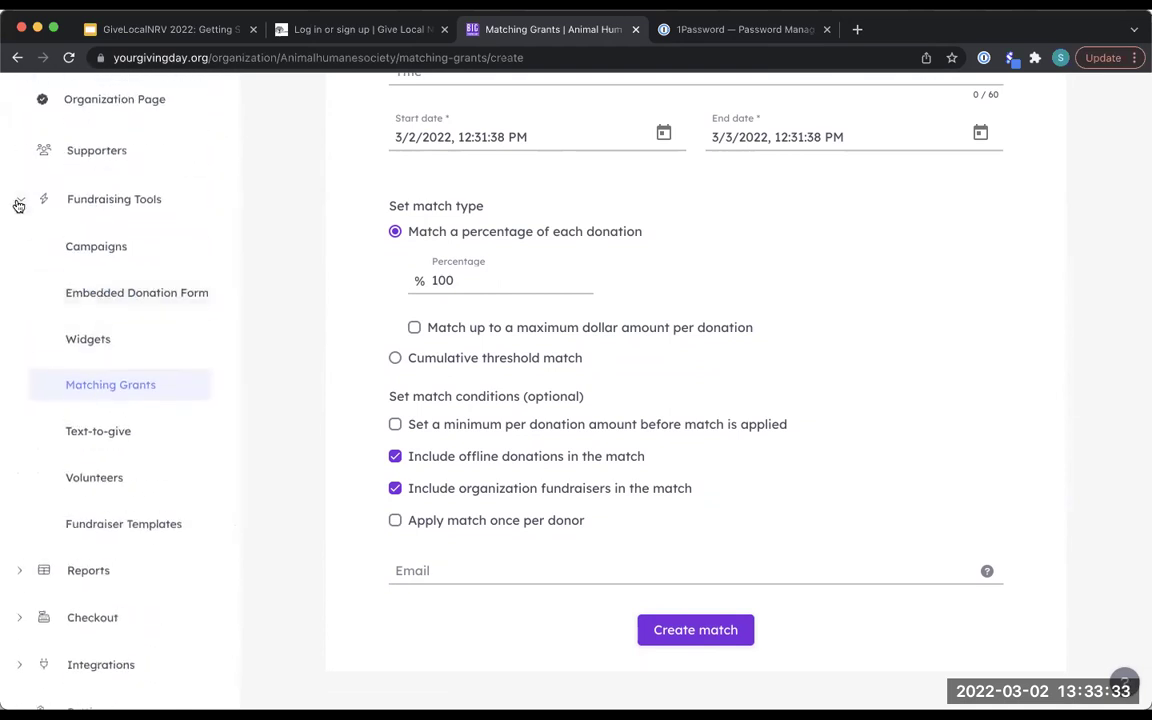
left_click(19, 204)
scroll(113, 342, "up", 3)
scroll(110, 339, "down", 3)
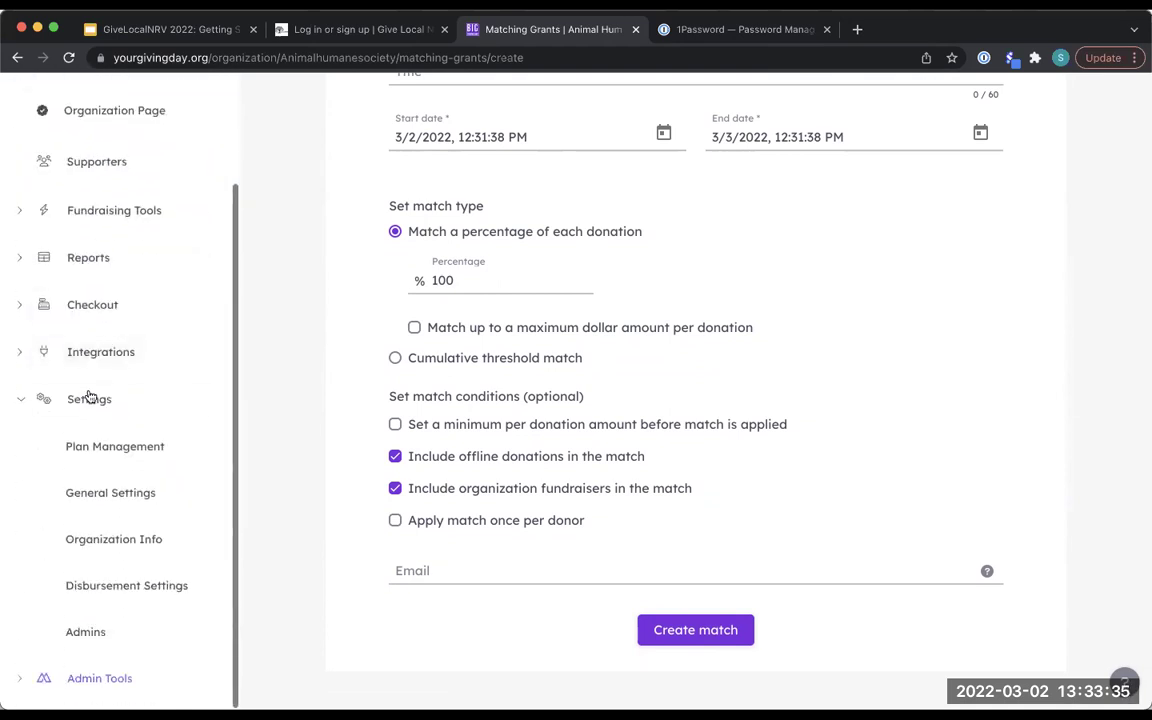
left_click(89, 405)
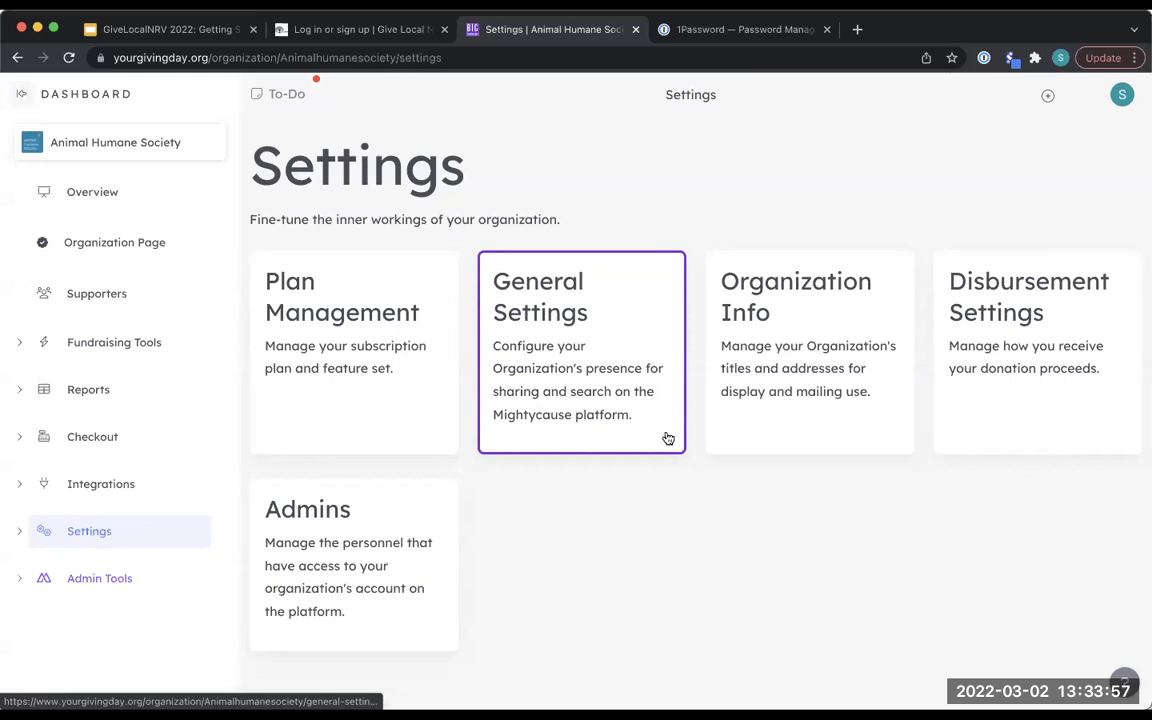
Step: Open General Settings and review the brand appearance, custom URL, discoverability, search names, search tags and social sharing sections
left_click(600, 388)
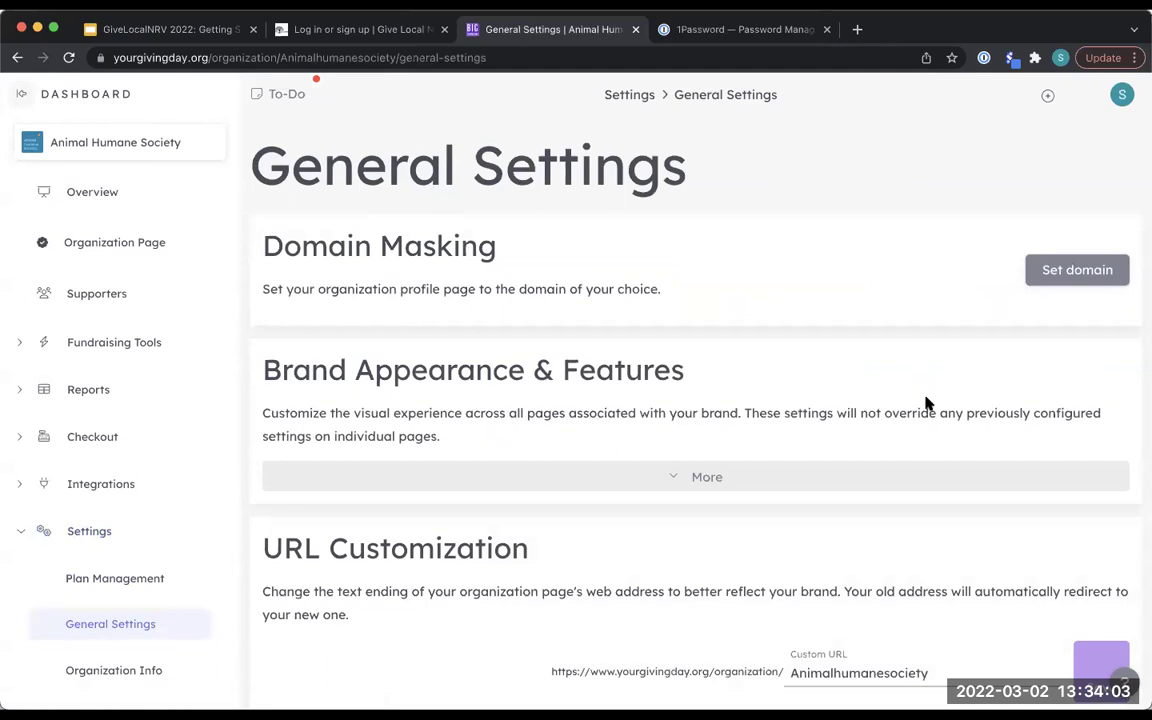
scroll(926, 403, "down", 5)
scroll(926, 403, "down", 15)
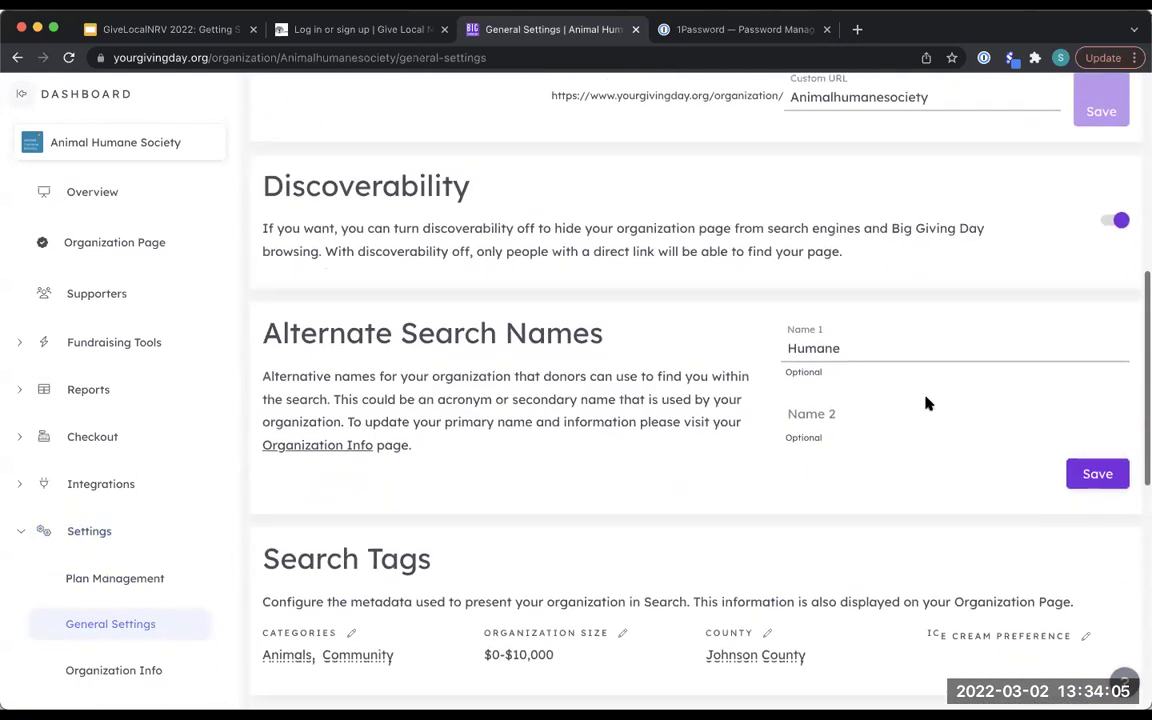
scroll(926, 403, "up", 15)
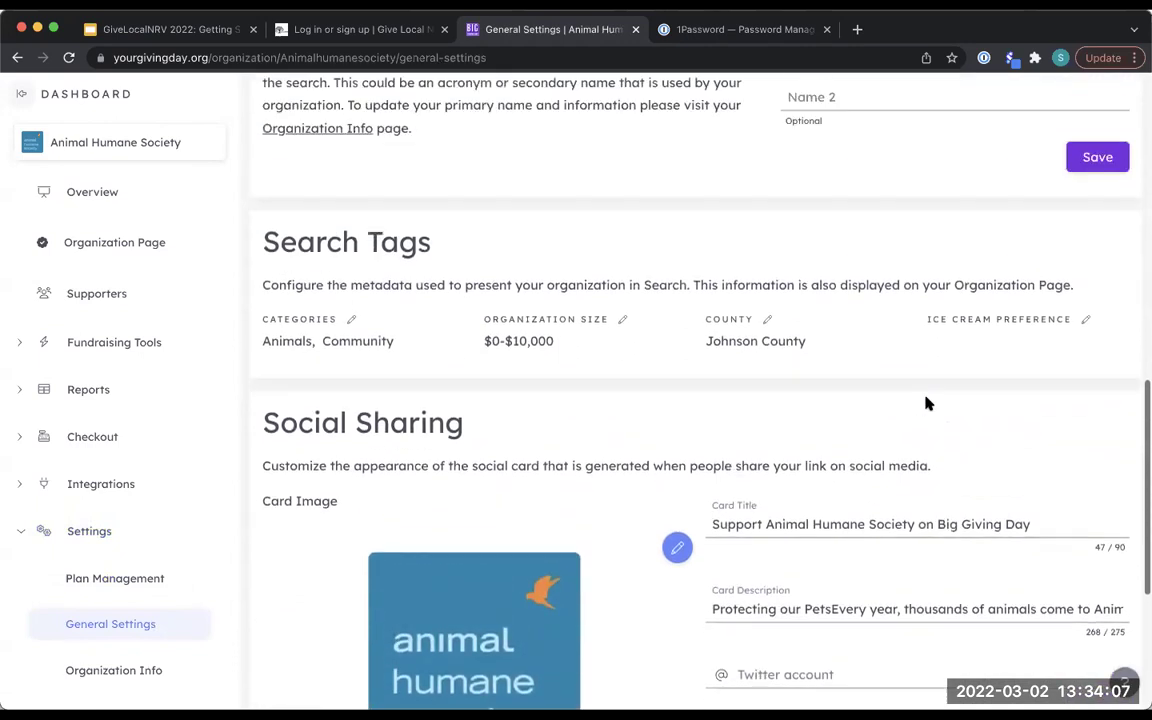
scroll(926, 403, "up", 7)
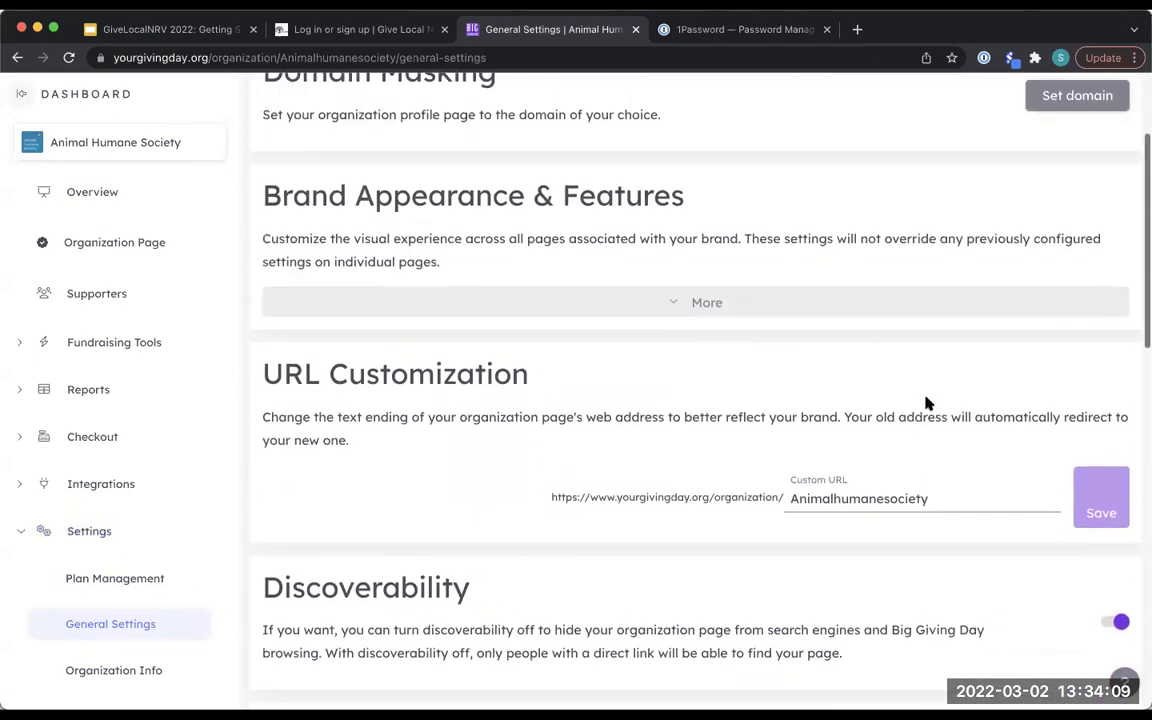
scroll(926, 403, "down", 2)
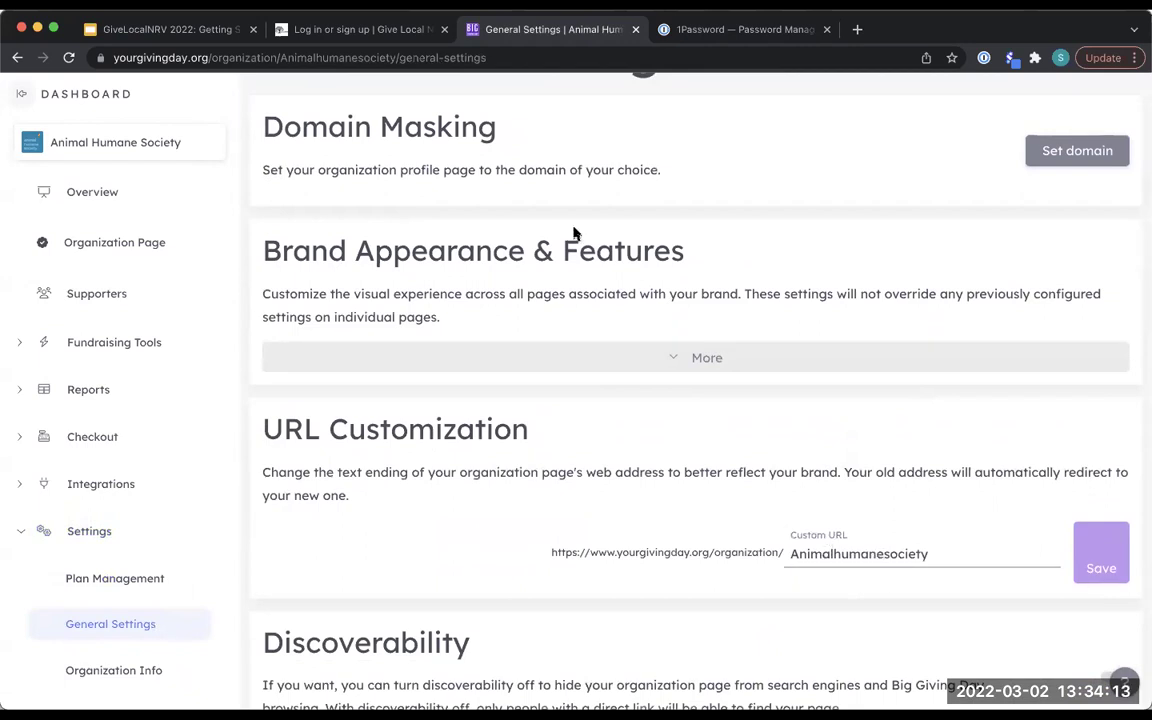
scroll(582, 291, "up", 2)
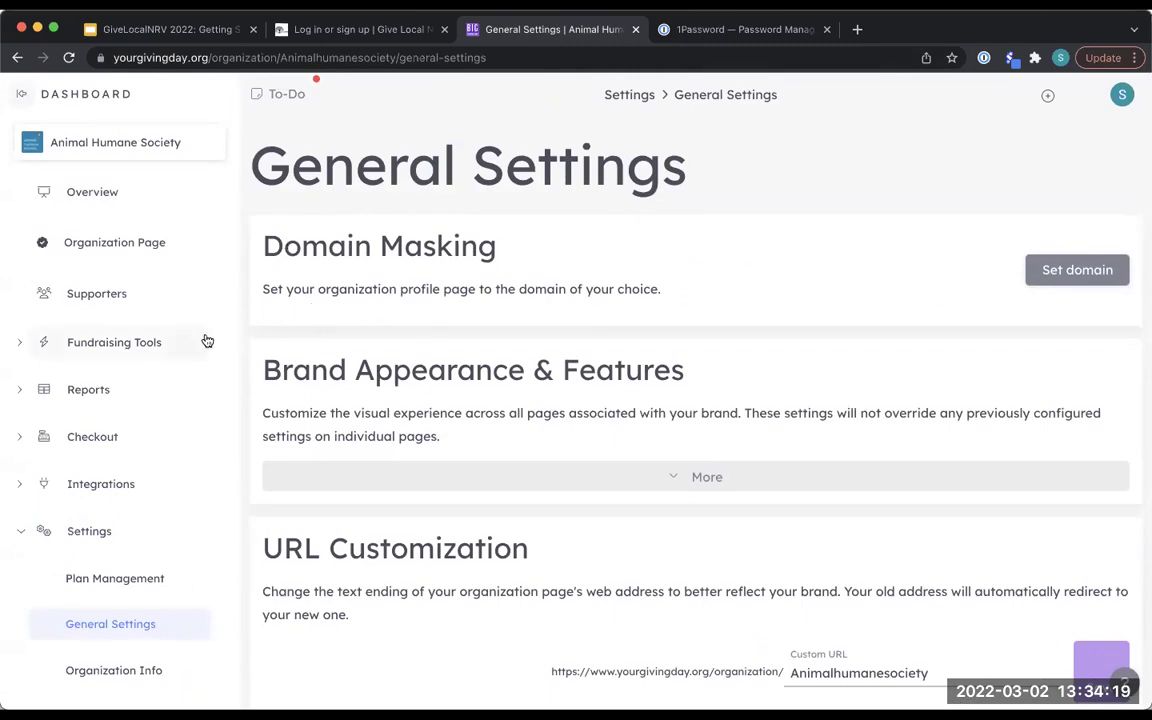
Step: Collapse the Settings navigation group and open the Widgets page in Fundraising Tools to examine the mini donation form preview
scroll(150, 420, "down", 3)
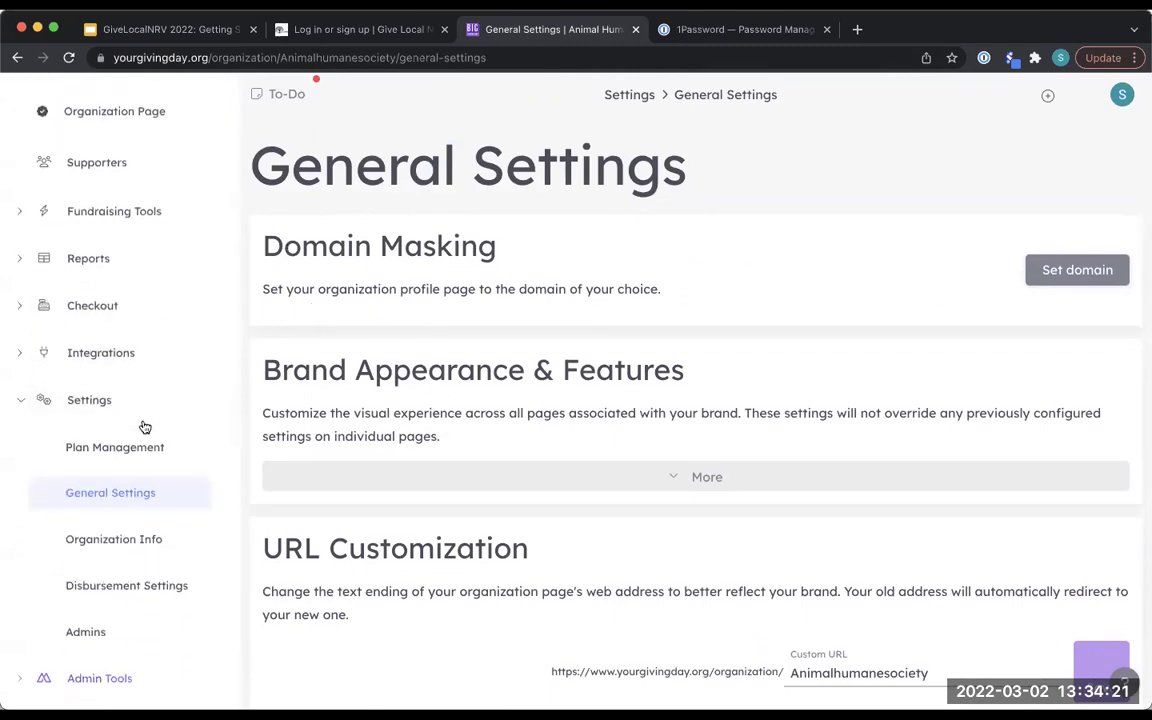
scroll(143, 427, "down", 1)
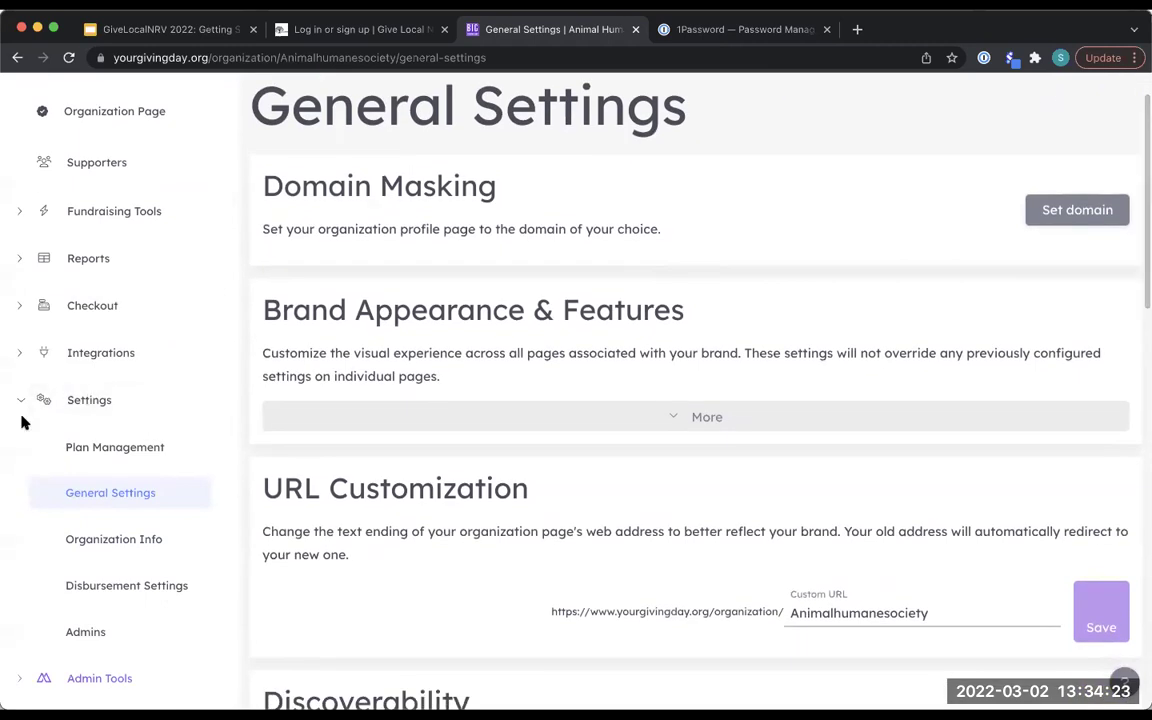
left_click(20, 405)
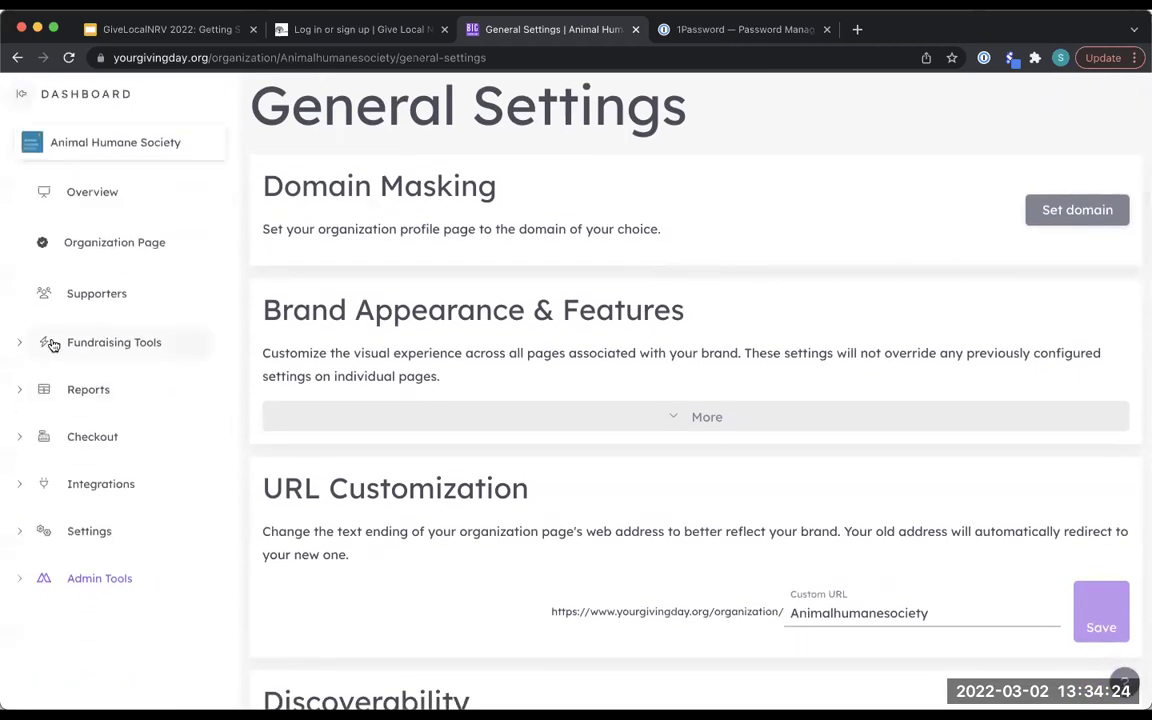
left_click(116, 343)
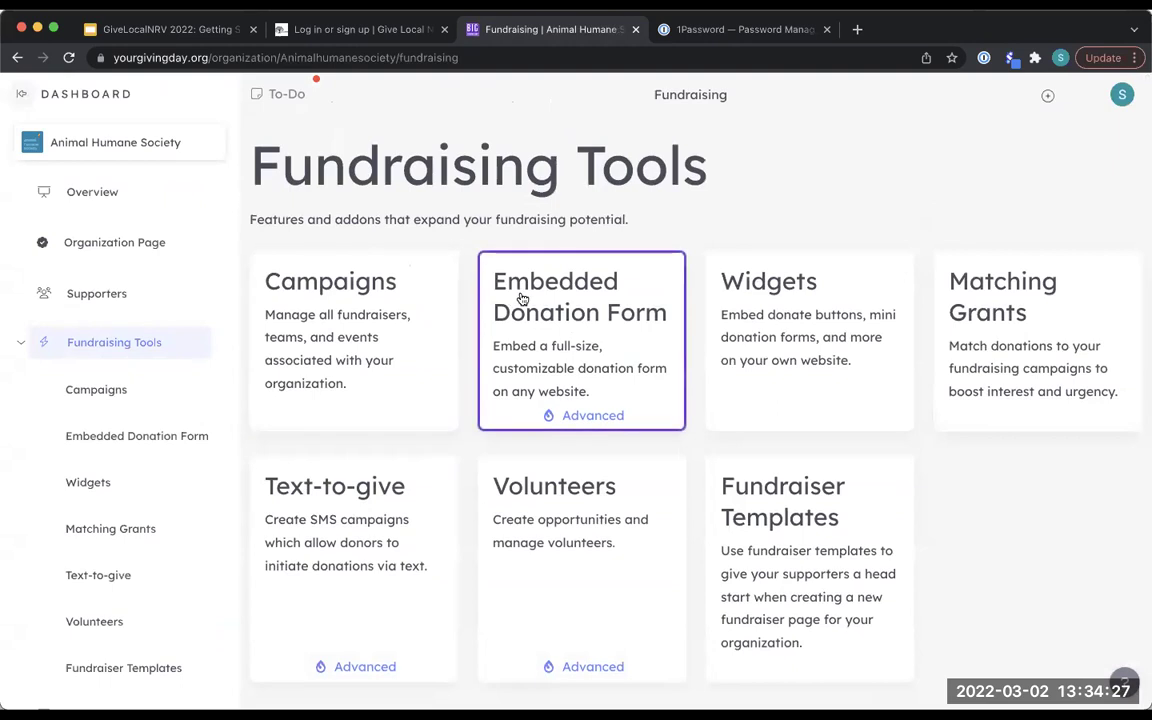
left_click(776, 369)
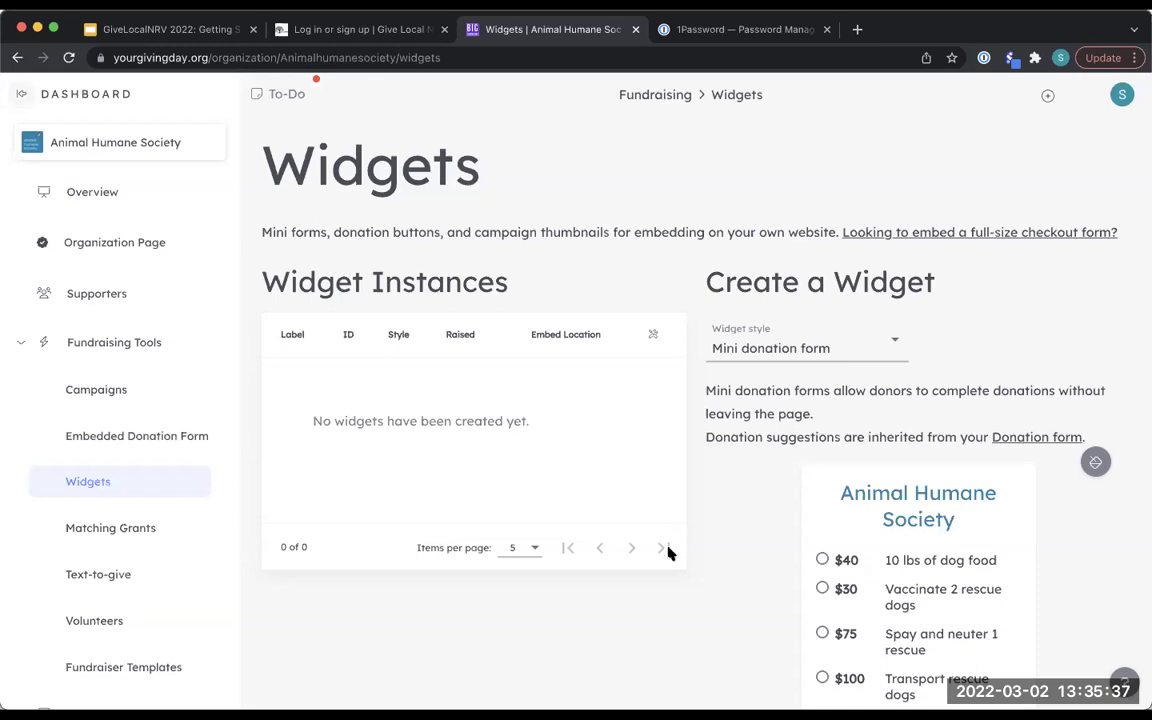
scroll(712, 552, "down", 1)
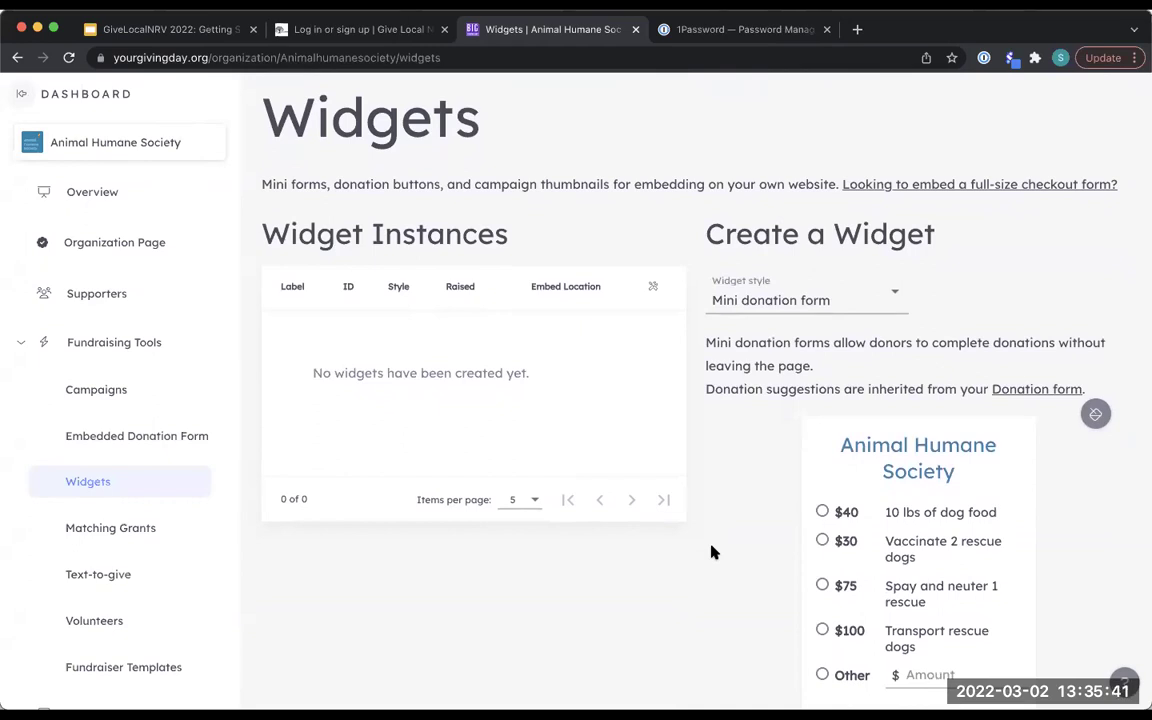
Step: Review the mini donation form preview, switch the widget style to Donate button and examine its preview, label, URL and code fields
scroll(946, 443, "down", 4)
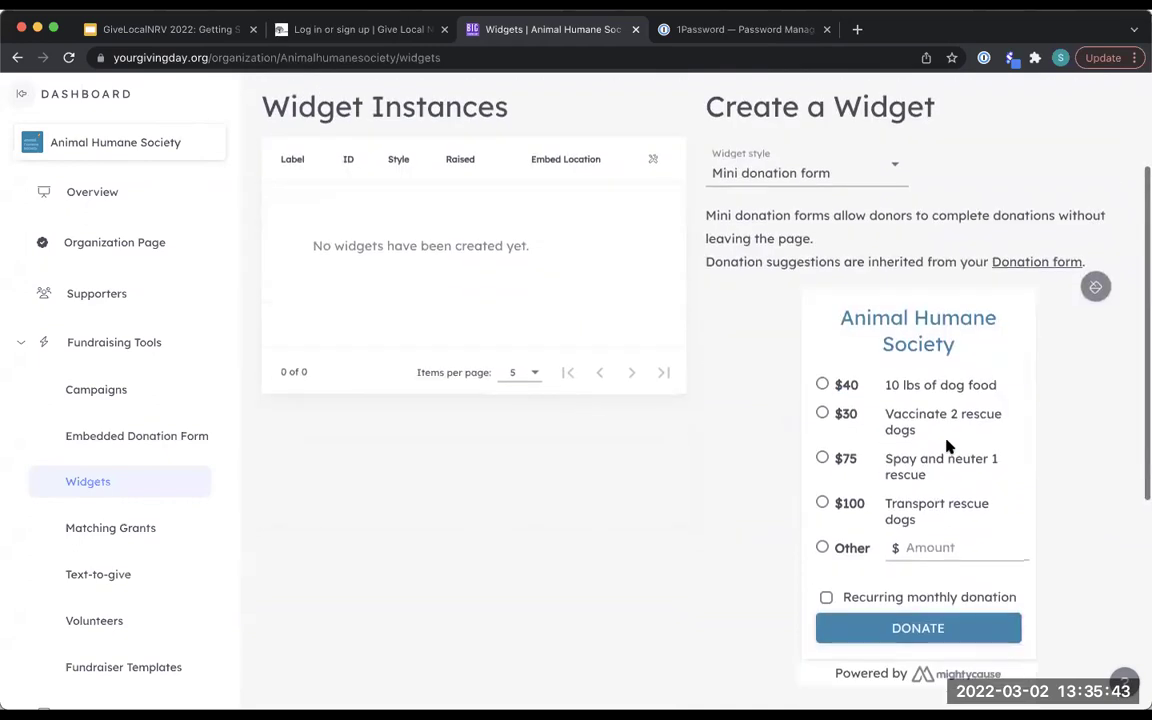
scroll(946, 447, "down", 1)
scroll(948, 443, "up", 1)
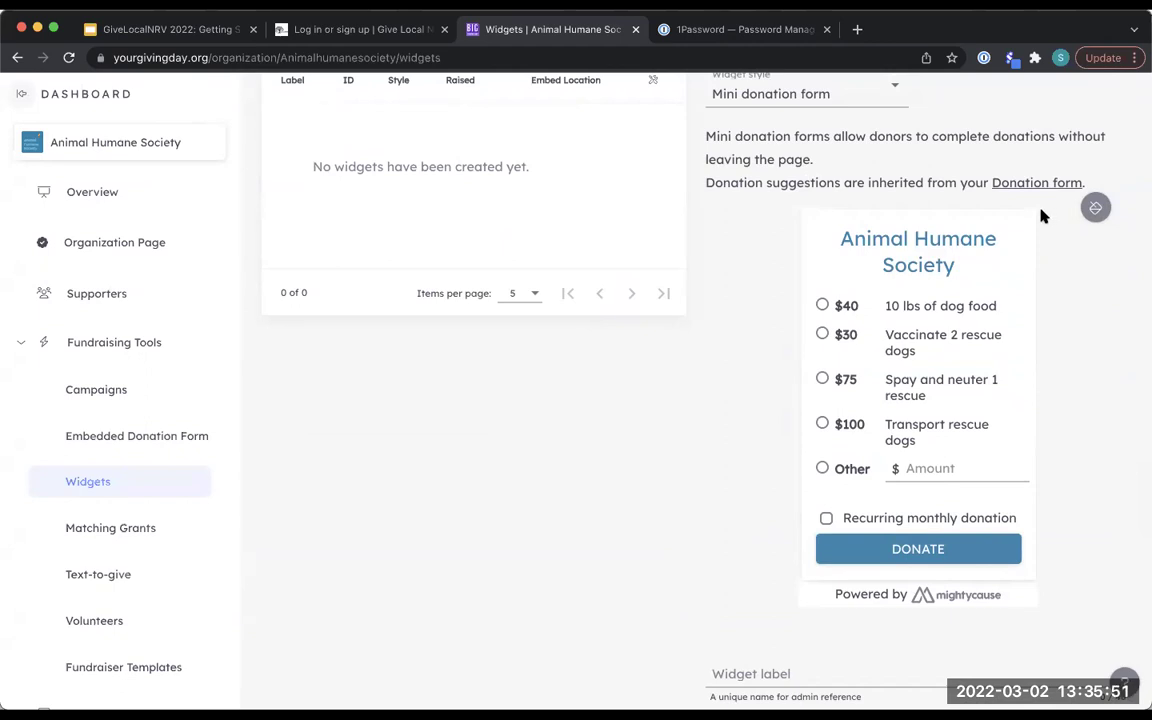
left_click(866, 94)
left_click(819, 144)
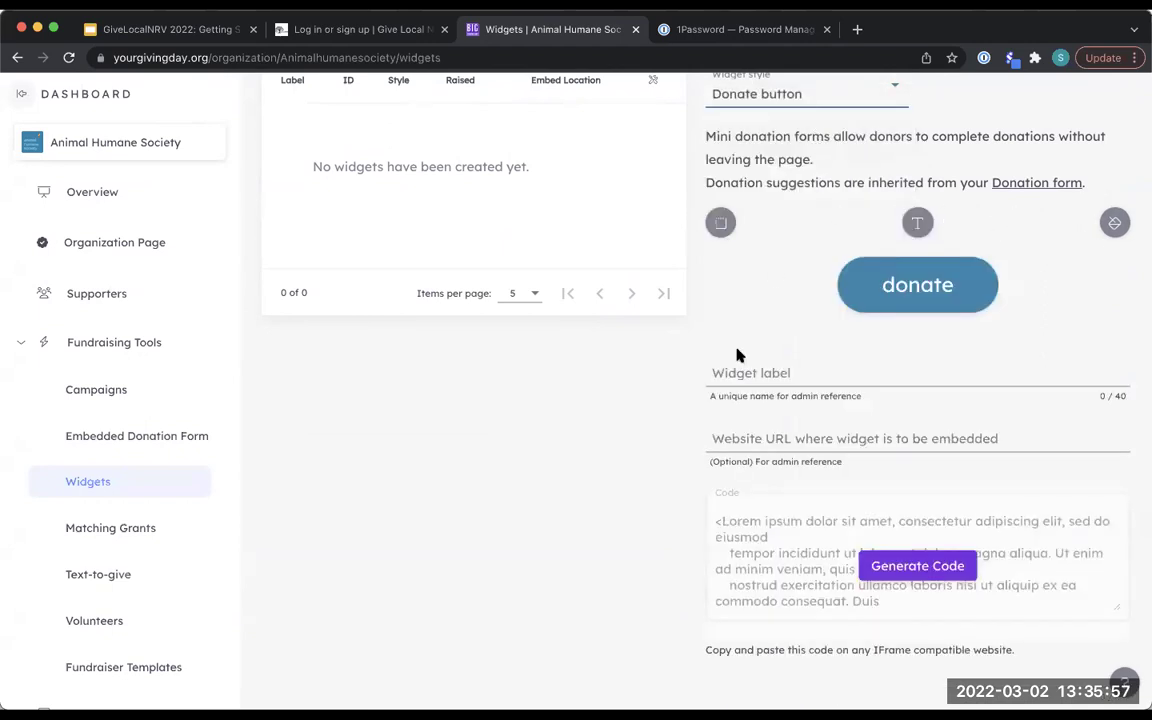
scroll(671, 455, "down", 1)
scroll(670, 456, "up", 2)
scroll(671, 455, "up", 1)
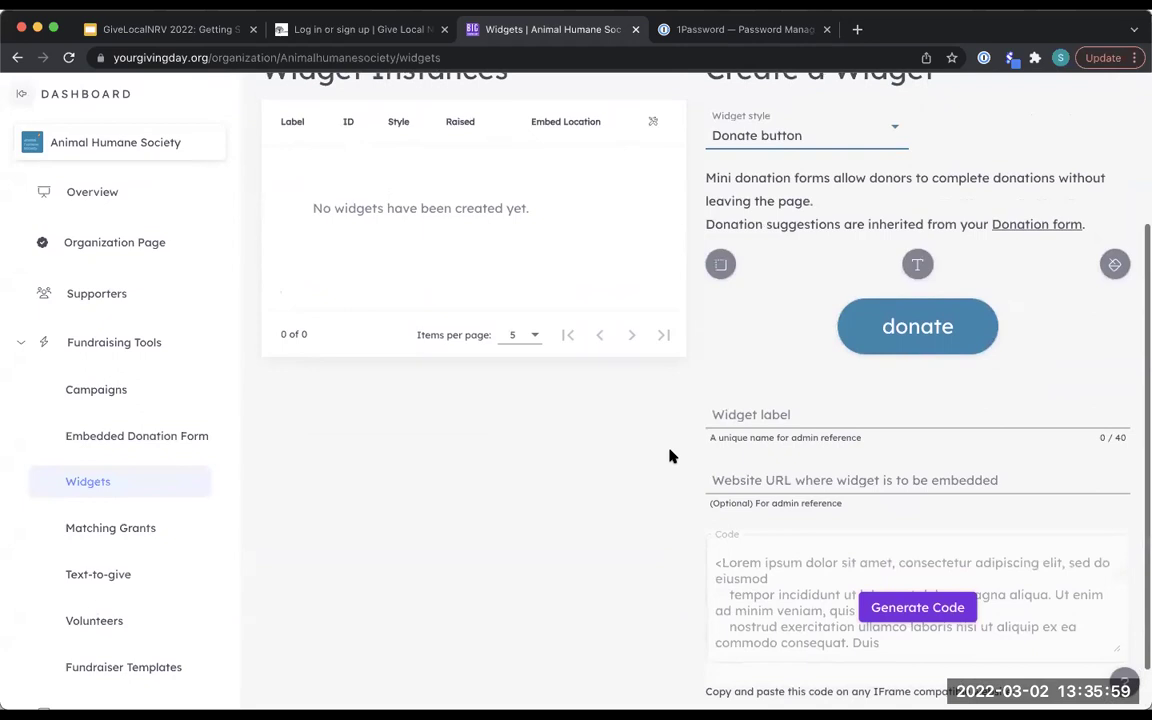
Step: Preview the Thumbnail widget style, and return the widget style to Mini donation form
left_click(866, 146)
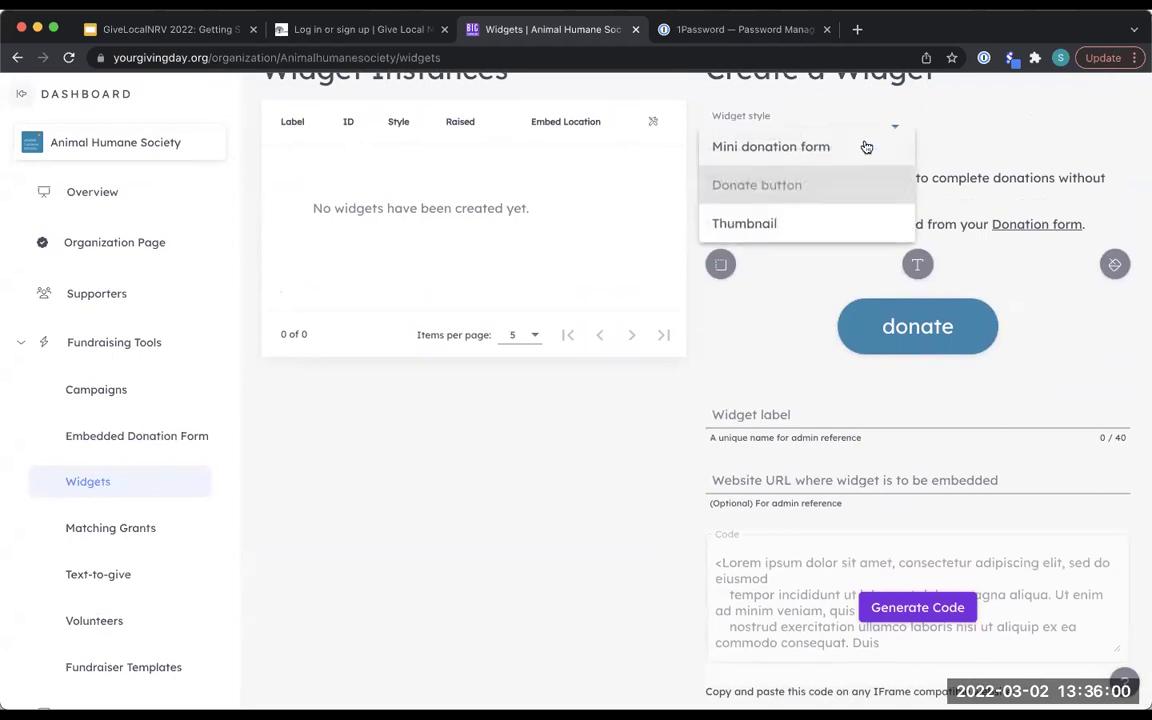
left_click(812, 224)
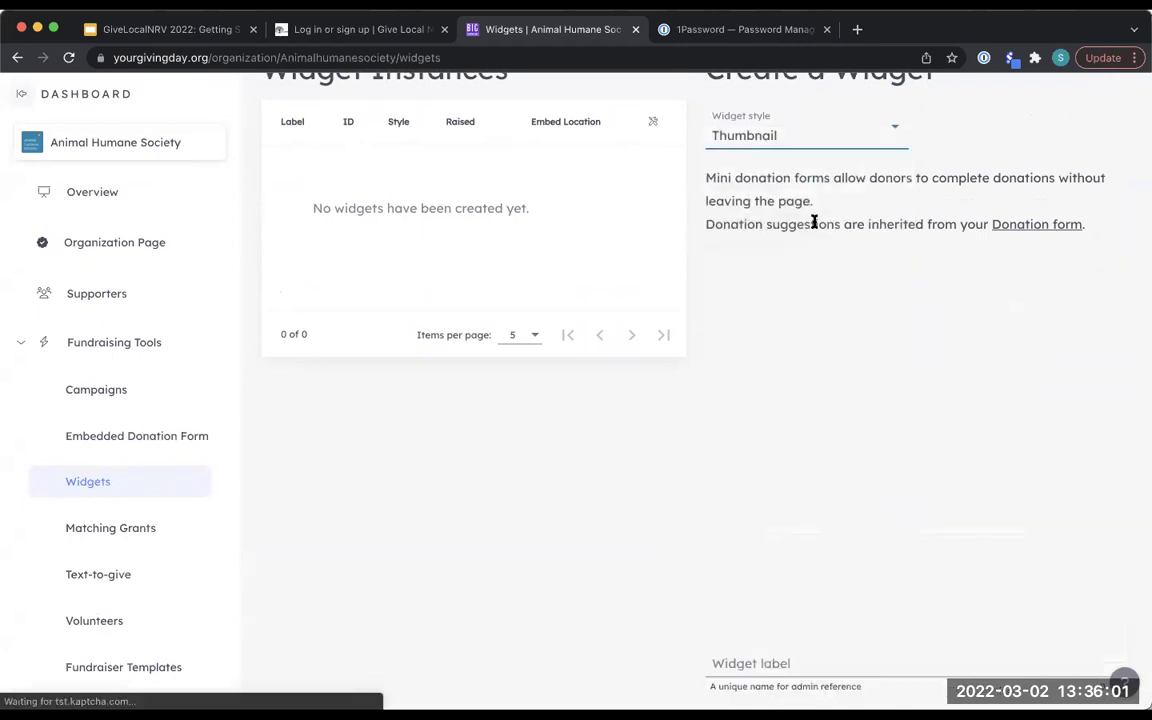
left_click(880, 139)
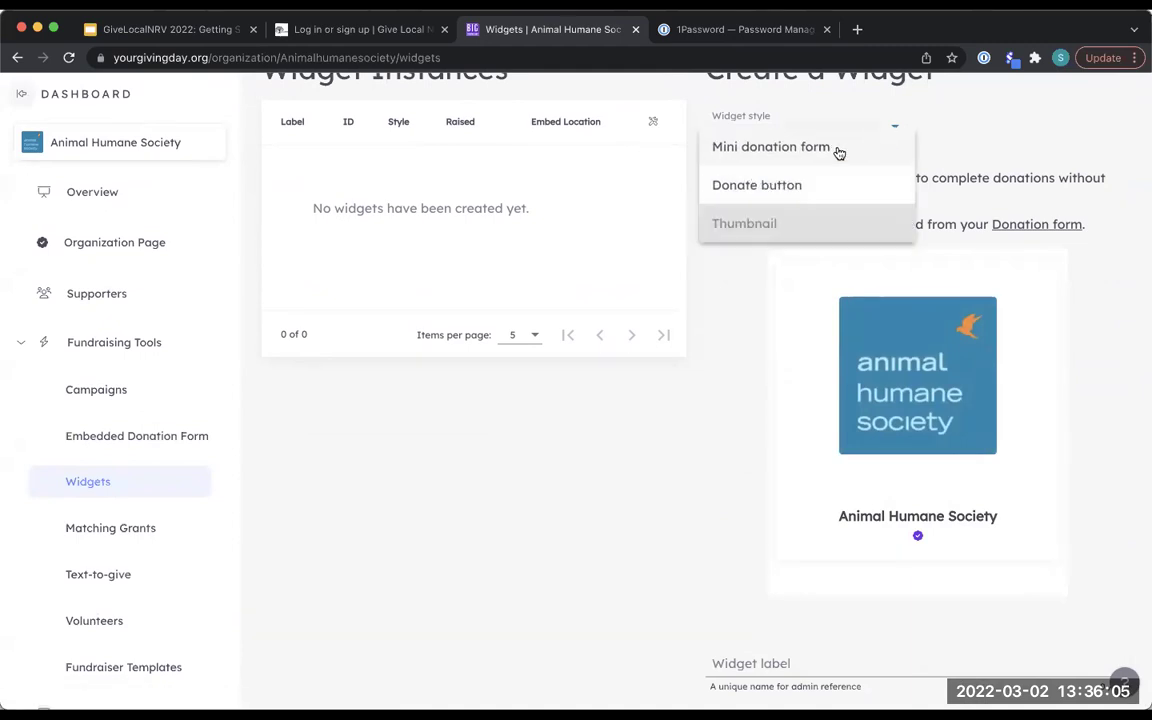
left_click(836, 148)
scroll(1031, 234, "down", 2)
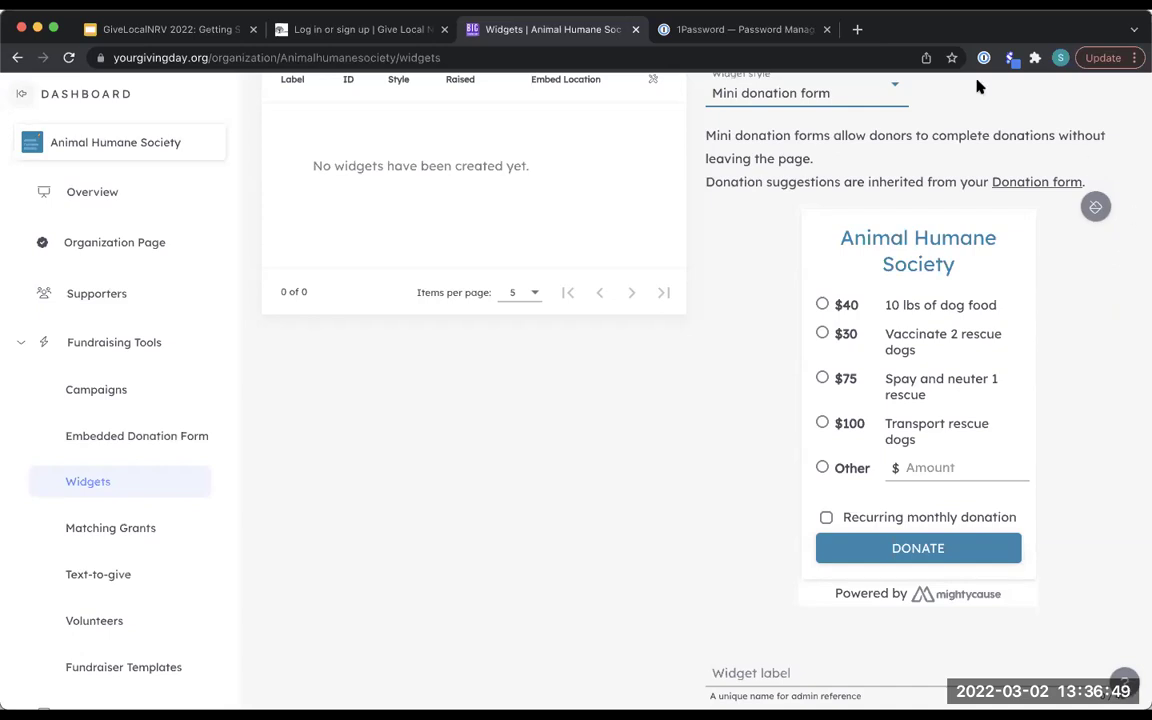
Step: Compare the other widget styles by previewing Donate button and Thumbnail in turn
left_click(877, 94)
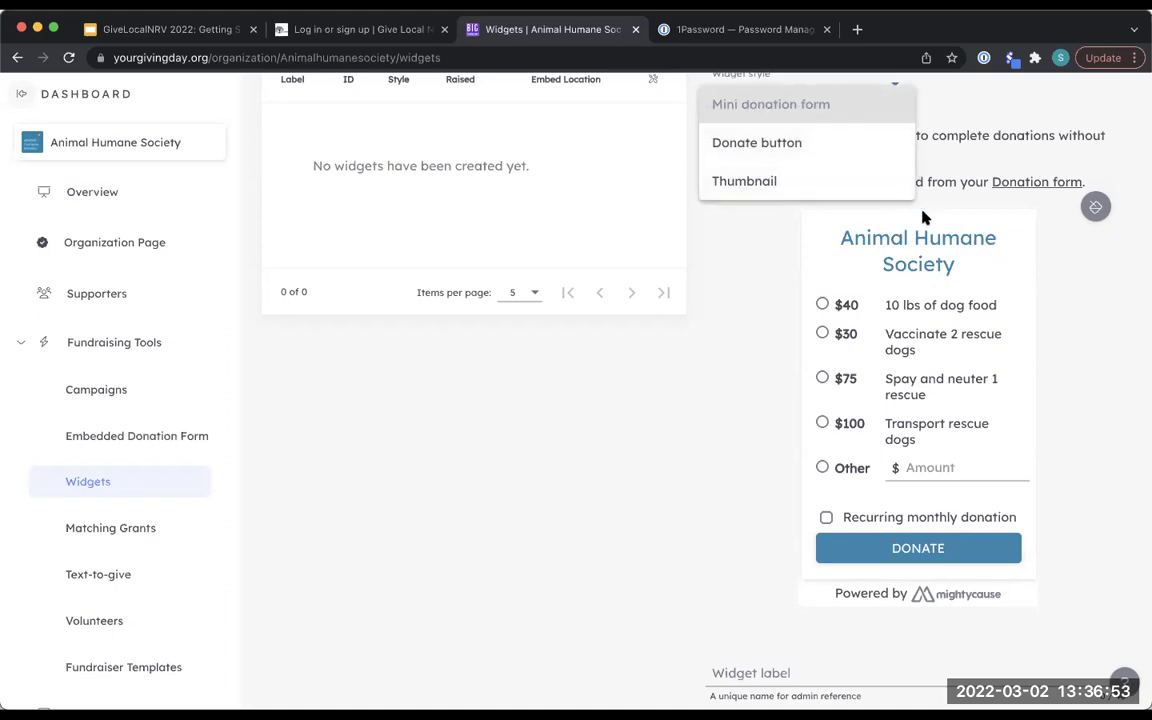
left_click(783, 146)
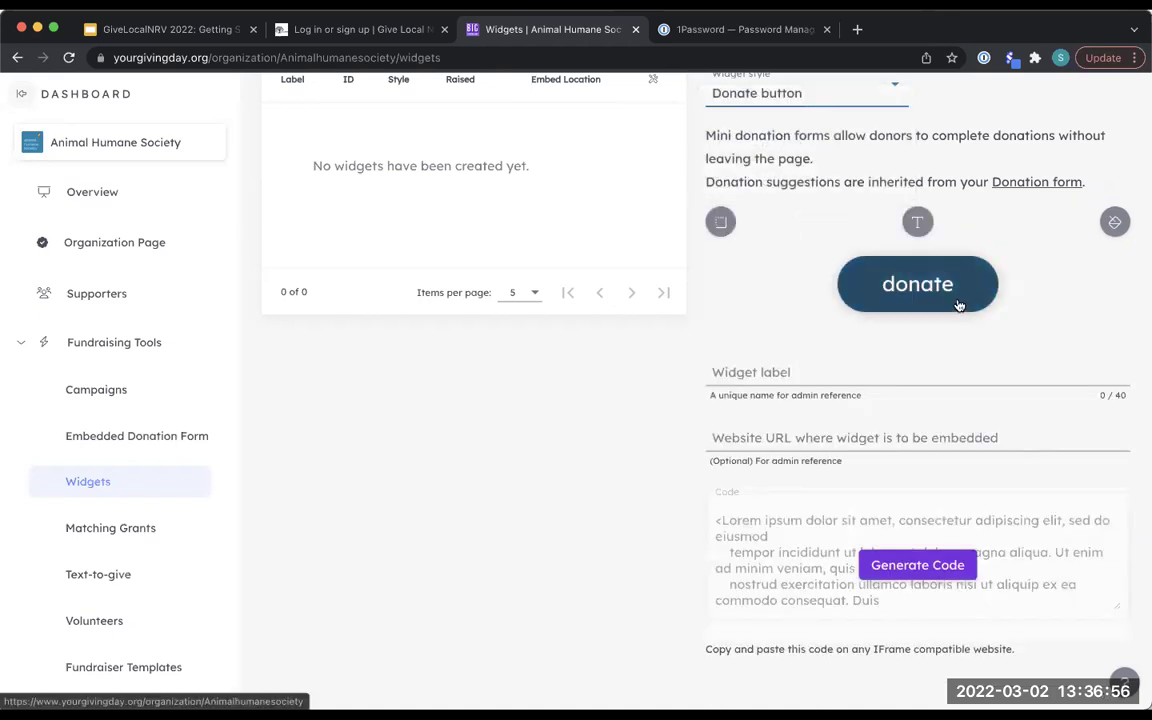
left_click(815, 93)
left_click(774, 180)
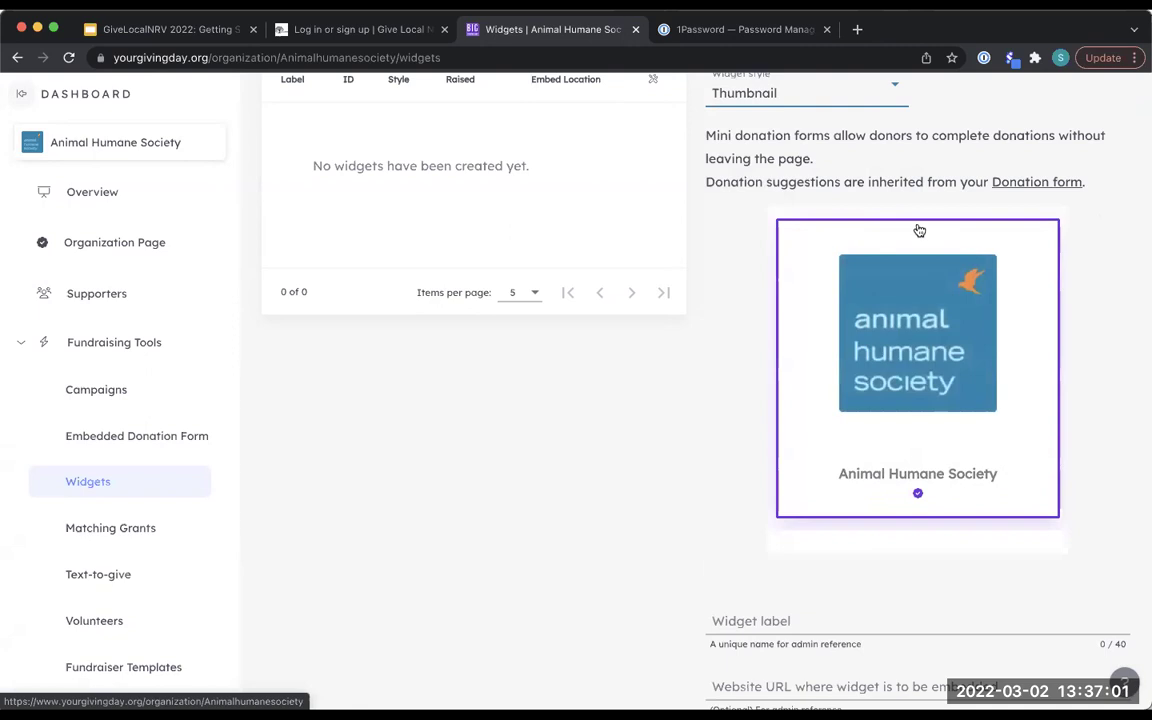
Step: Set the widget style back to Mini donation form and review its preview, widget label, website URL and embed code sections
left_click(824, 104)
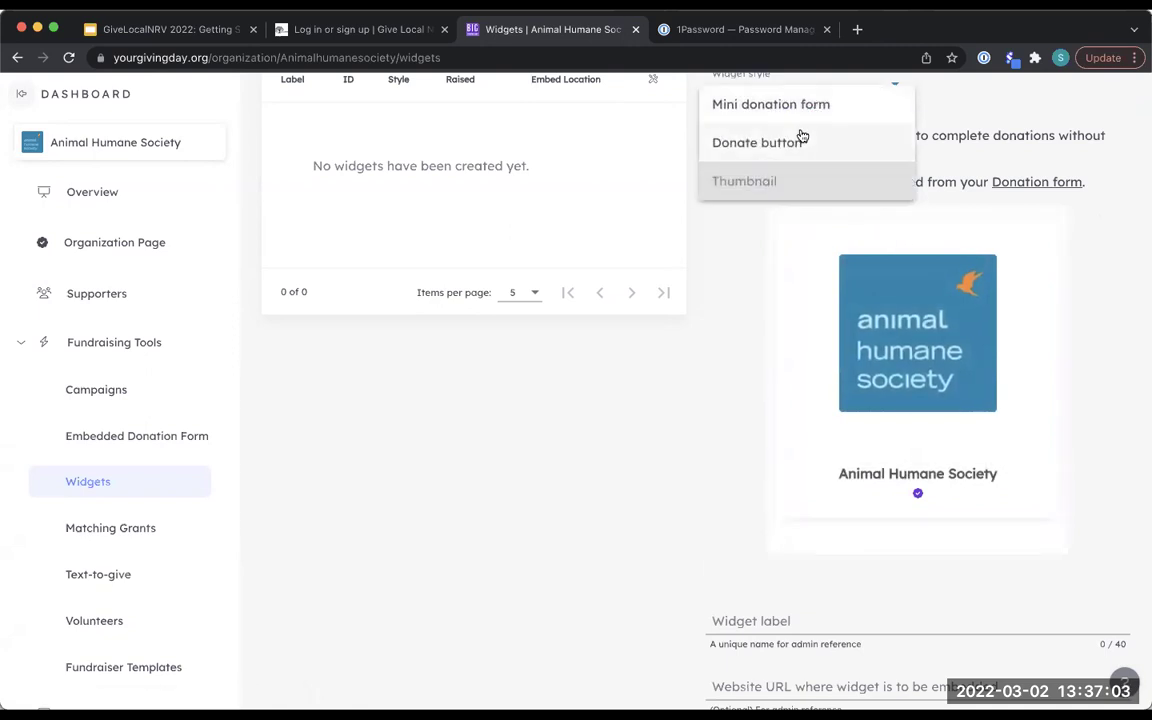
left_click(810, 108)
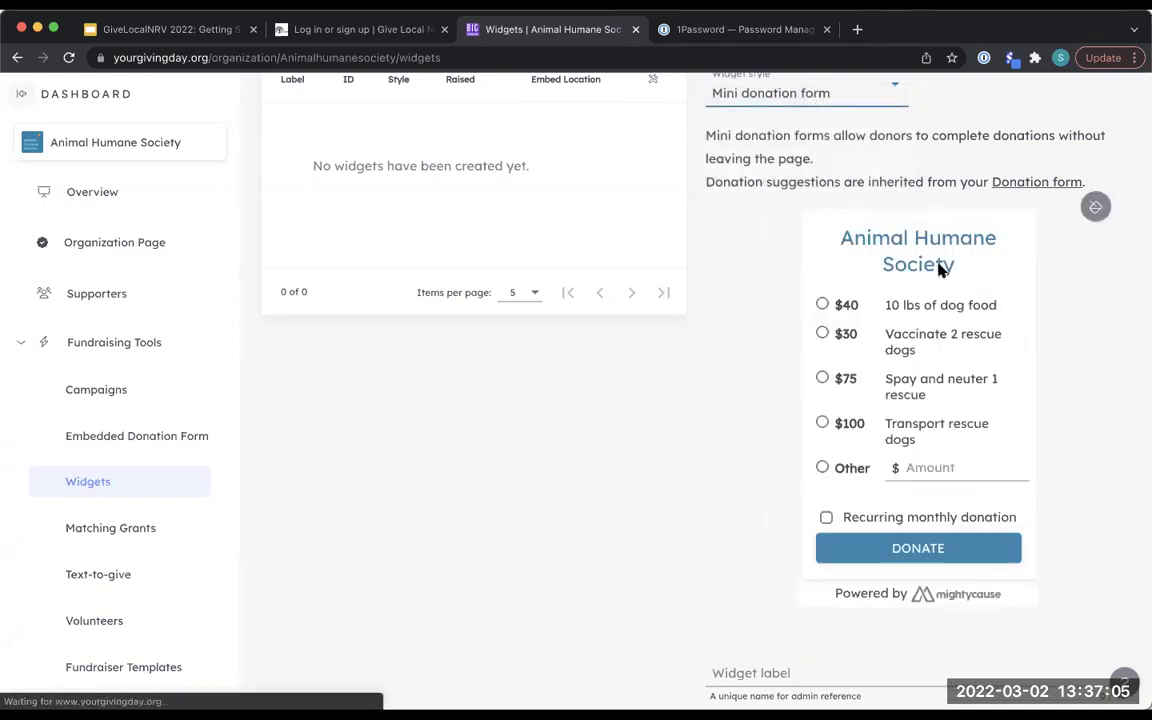
scroll(940, 270, "down", 5)
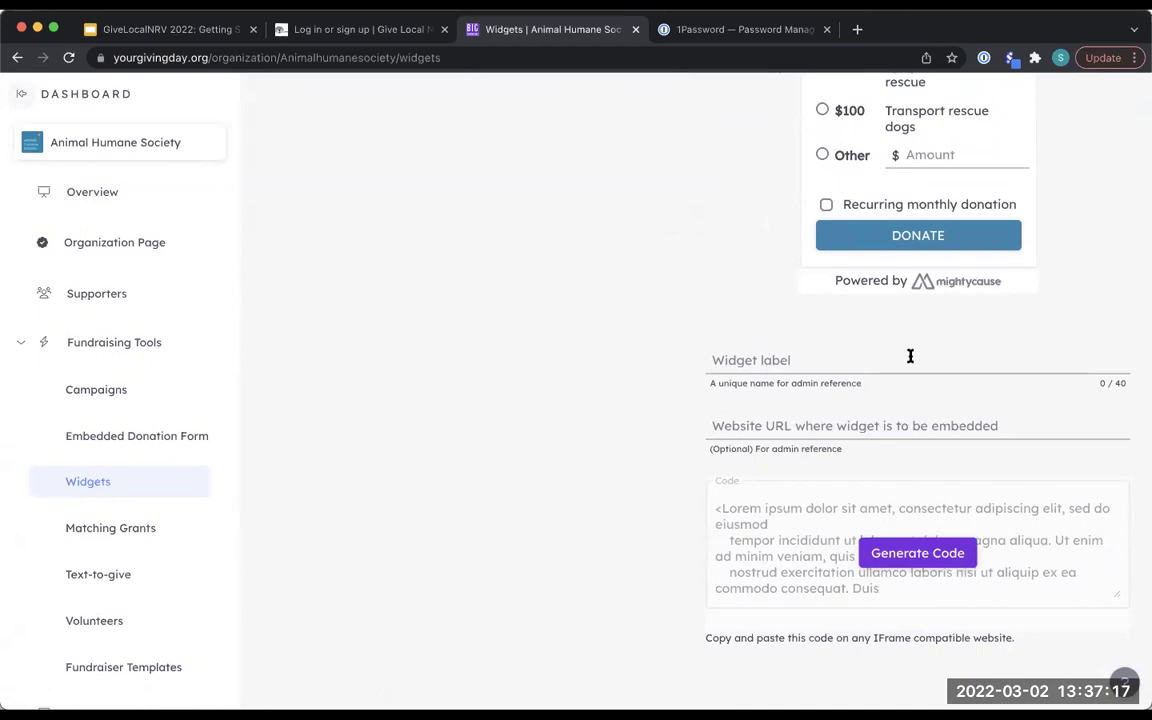
scroll(910, 358, "up", 3)
scroll(912, 361, "up", 3)
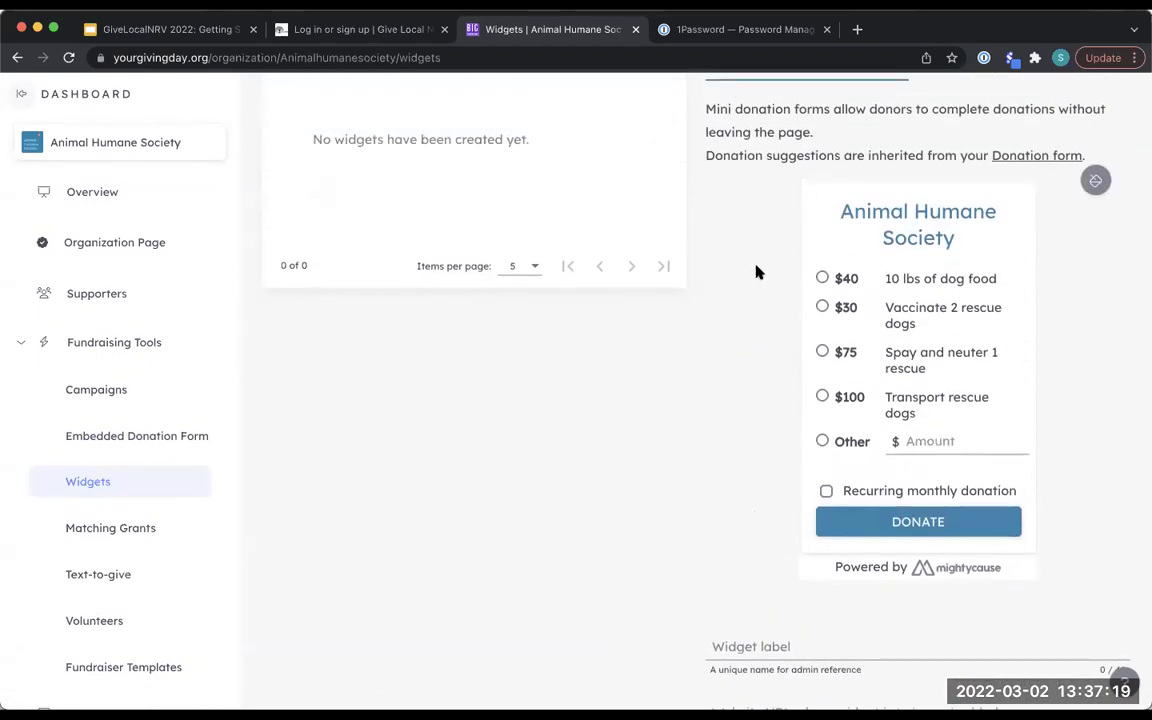